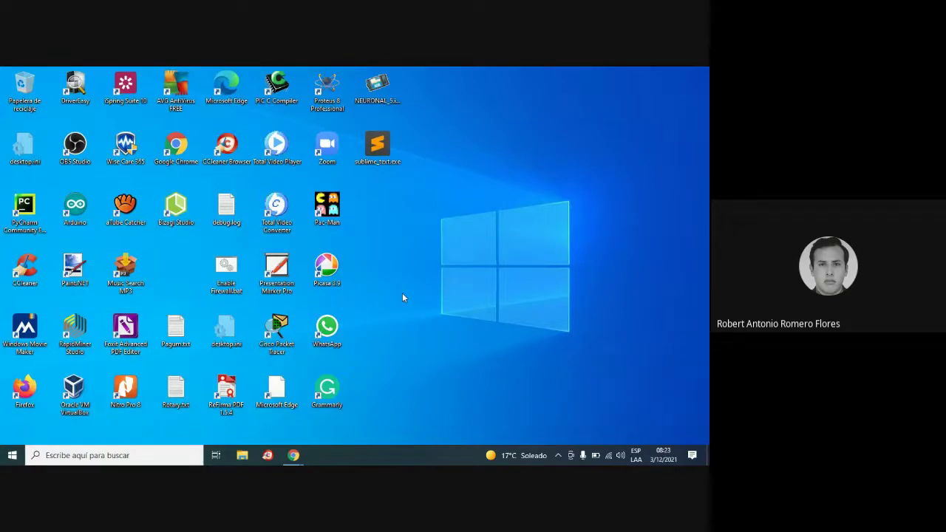
Launch Oracle VM VirtualBox from its desktop icon to show the VM list.
left_click(73, 391)
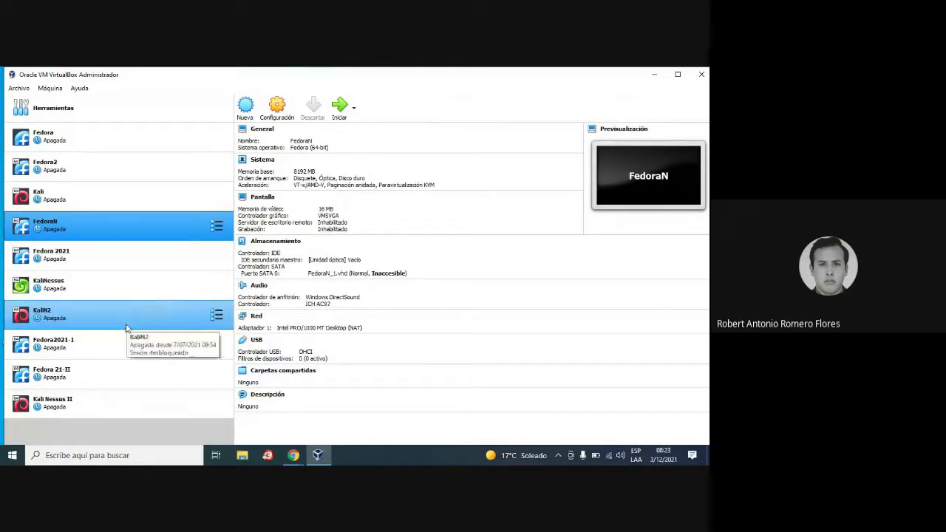
Compare KaliNessus, then select Kali Nessus II and open its Configuración settings.
left_click(90, 405)
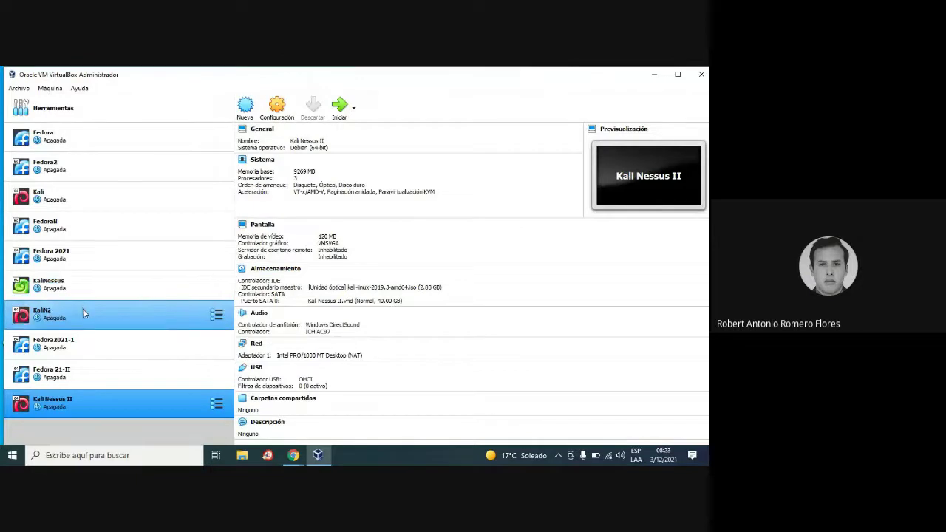
left_click(123, 296)
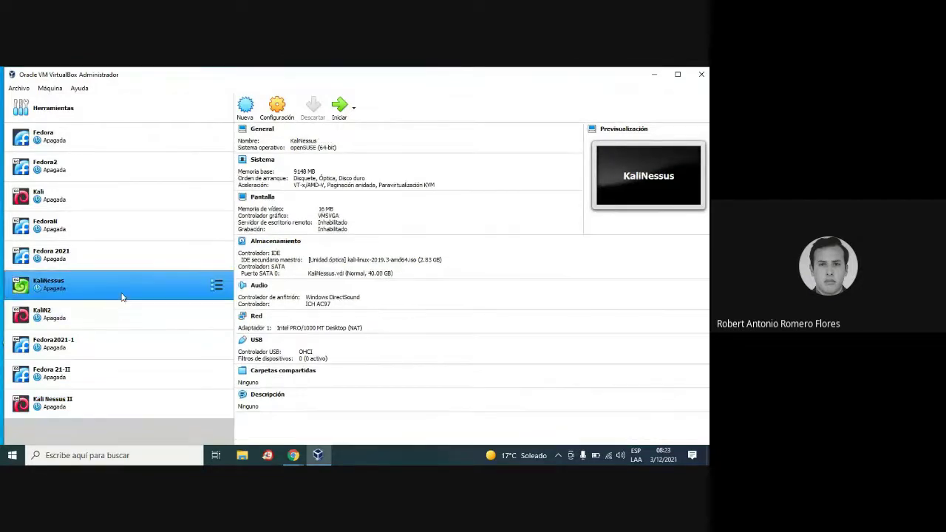
left_click(114, 317)
left_click(103, 402)
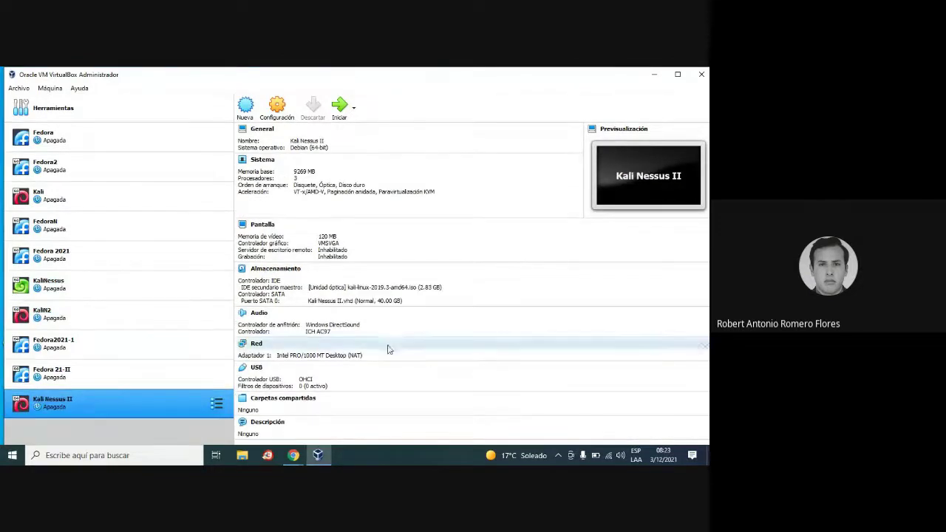
left_click(392, 348)
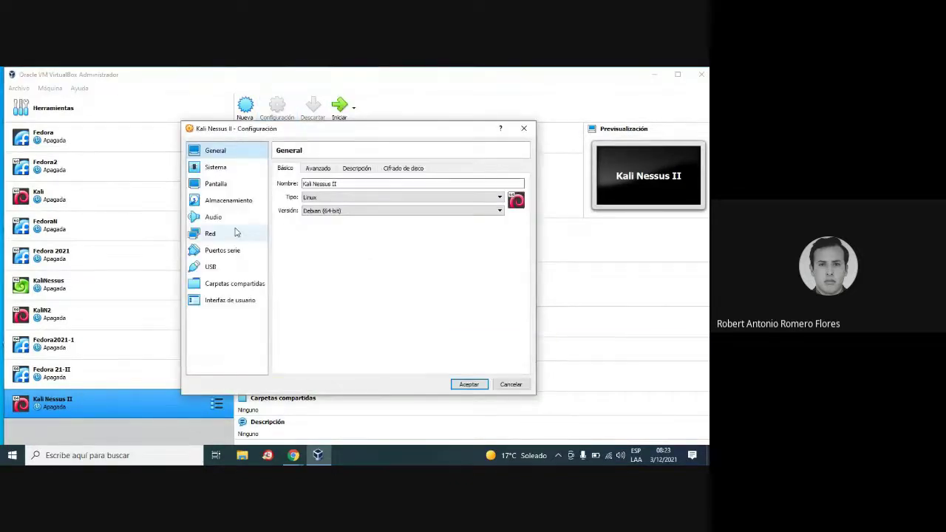
Remove Kali Nessus II.vhd from Controlador: SATA in Almacenamiento and add an optical drive there.
left_click(225, 200)
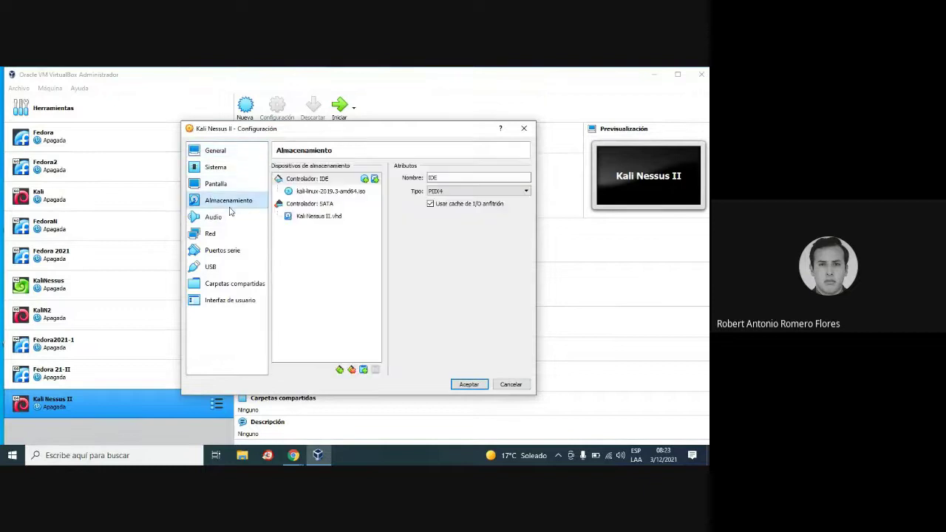
left_click(333, 217)
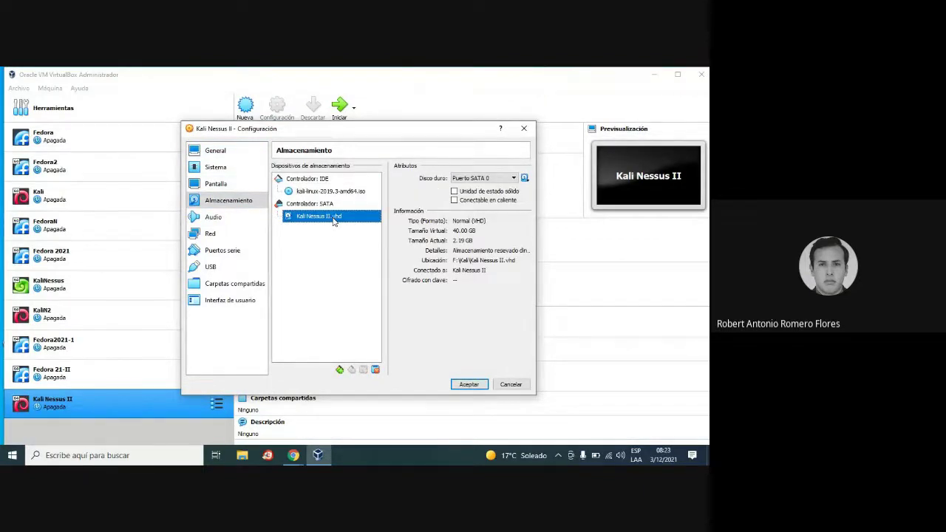
left_click(375, 369)
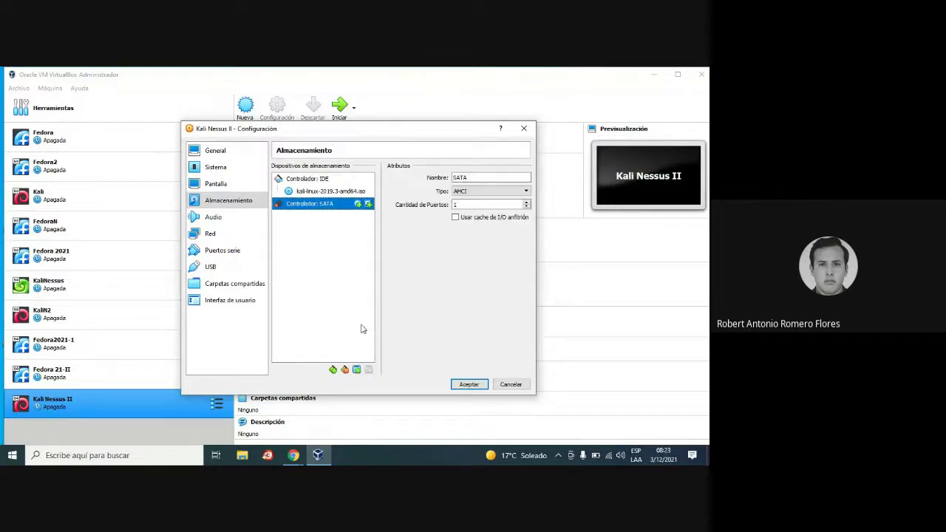
left_click(333, 369)
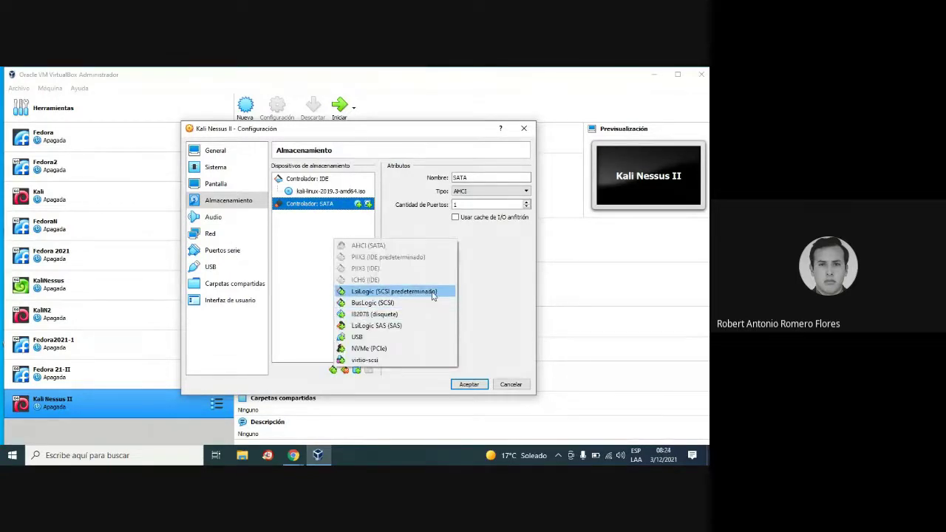
left_click(345, 230)
left_click(359, 204)
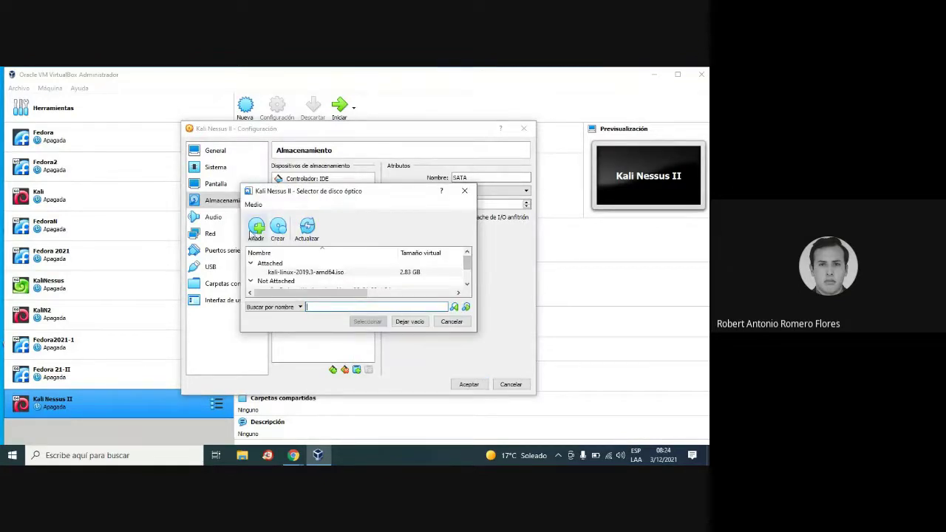
Begin a new VISO image, then cycle through the frozen VirtualBox windows from the taskbar.
left_click(277, 229)
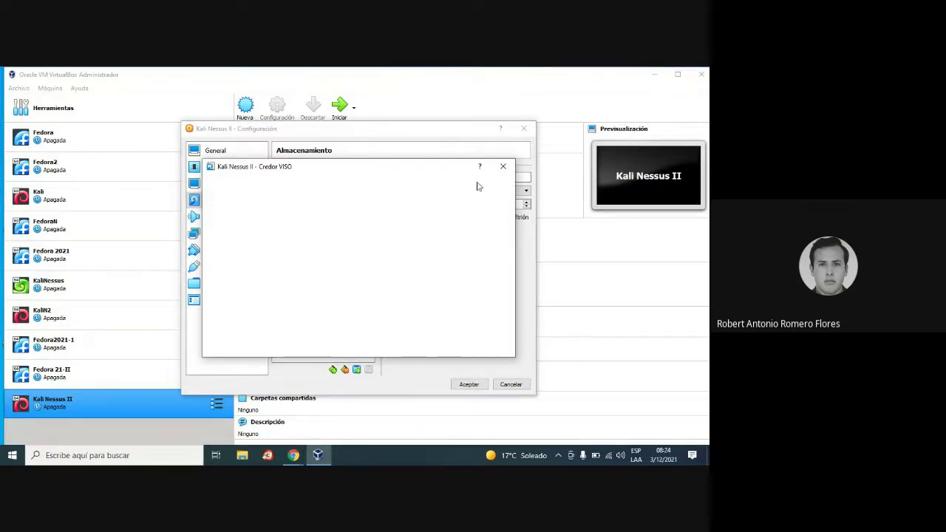
left_click(503, 167)
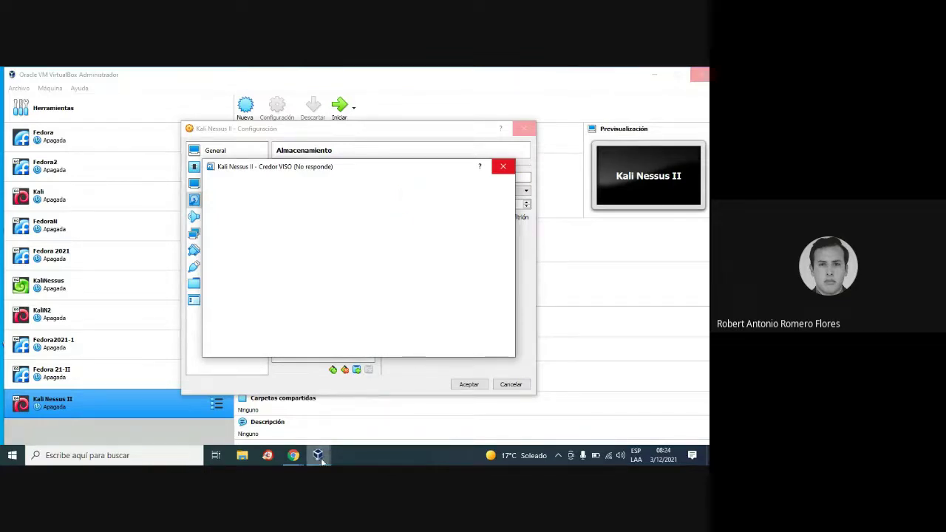
mouse_move(322, 461)
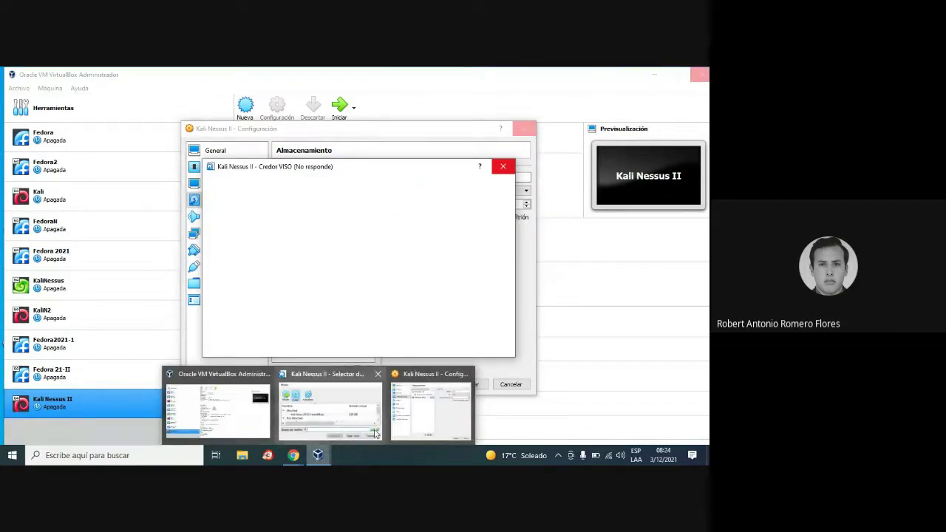
mouse_move(356, 412)
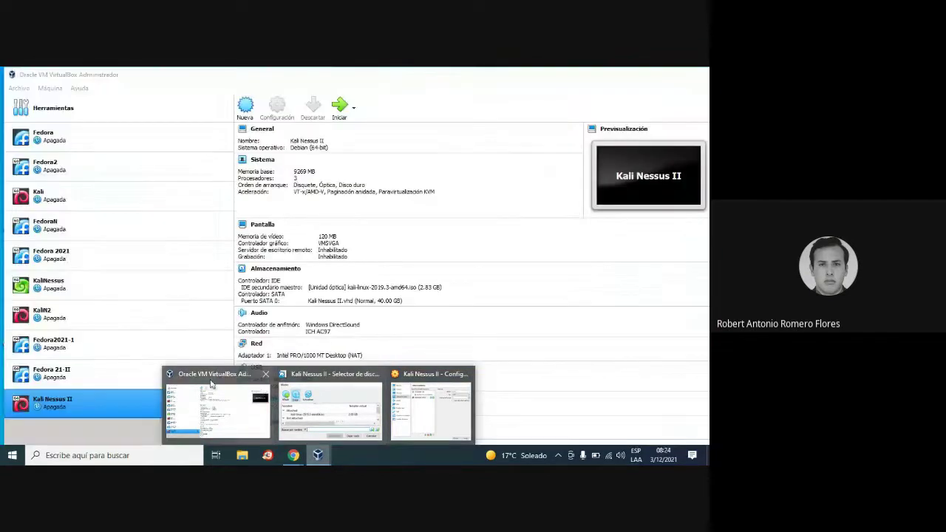
left_click(318, 455)
mouse_move(318, 458)
left_click(322, 396)
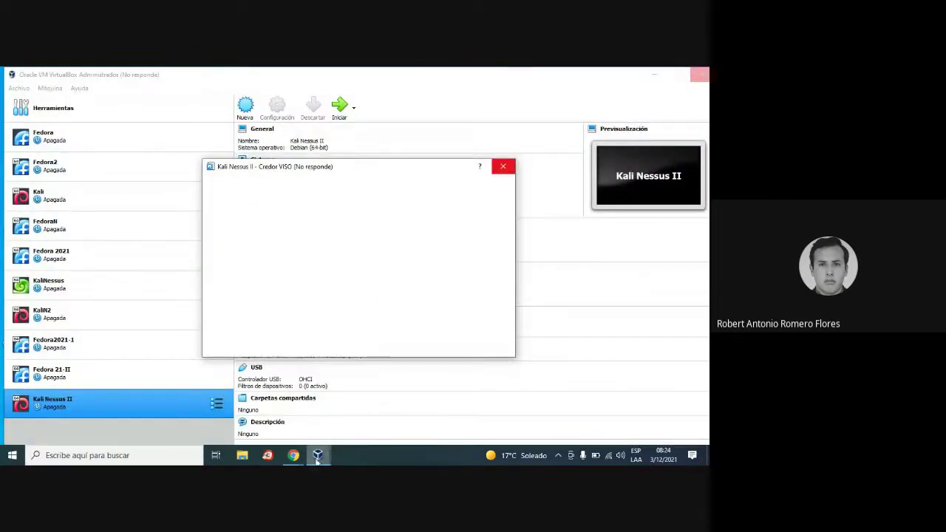
mouse_move(317, 454)
left_click(433, 402)
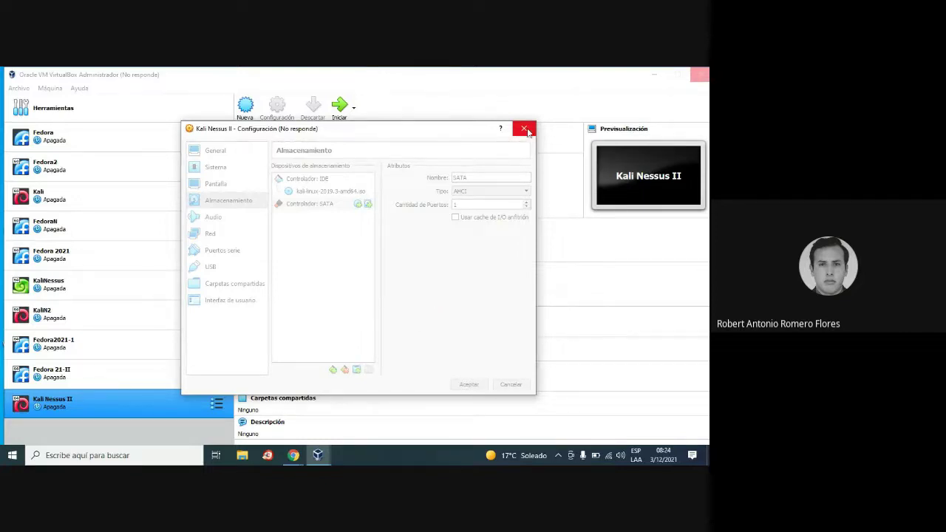
Wait for the unresponsive VirtualBox settings window to recover and refocus it.
left_click(526, 130)
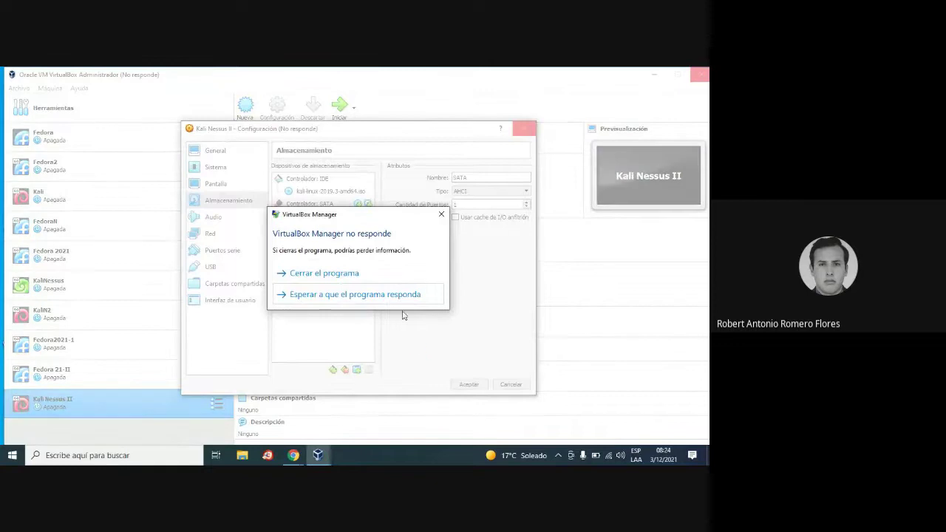
left_click(346, 295)
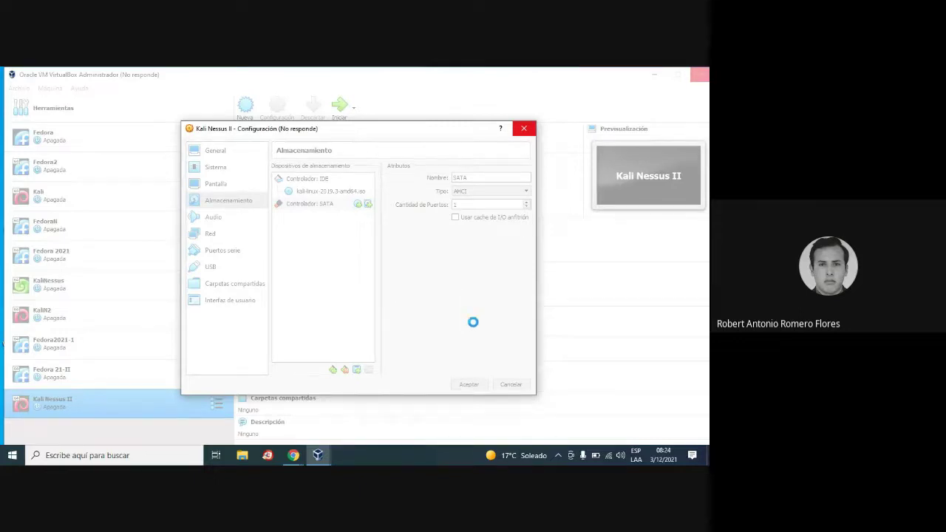
left_click(559, 455)
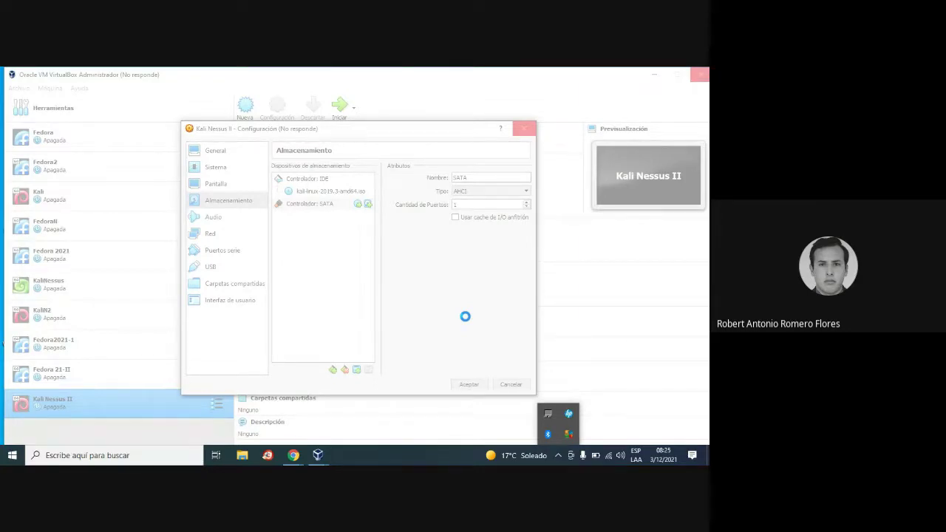
left_click(465, 316)
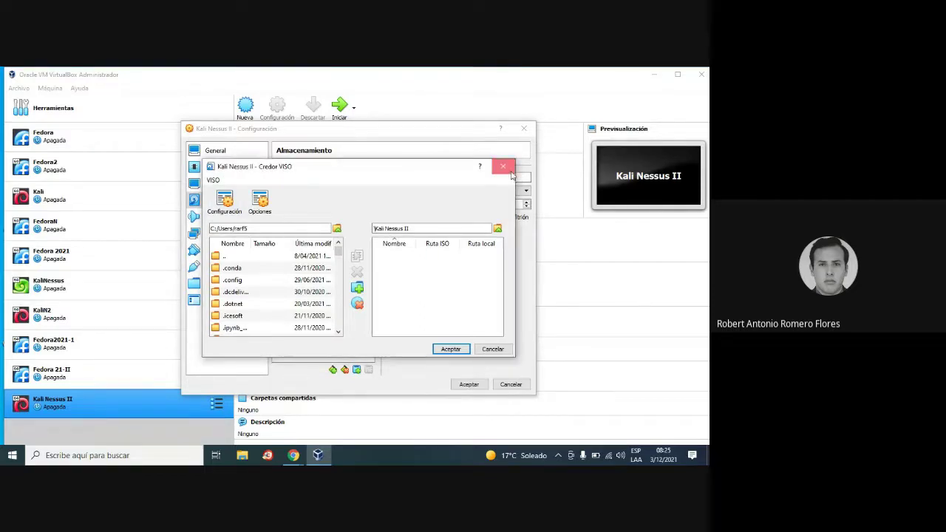
Cancel the VISO image in Credor VISO and close Selector de disco óptico.
left_click(502, 166)
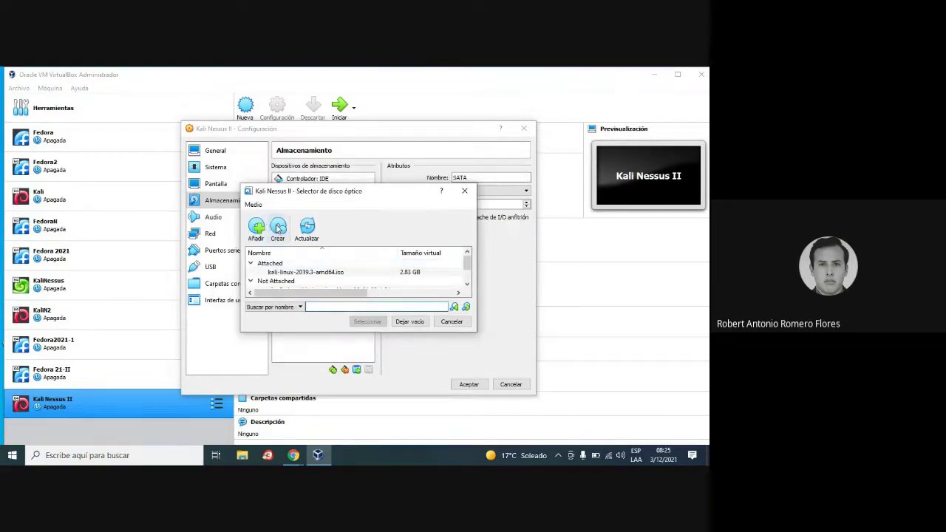
left_click(277, 227)
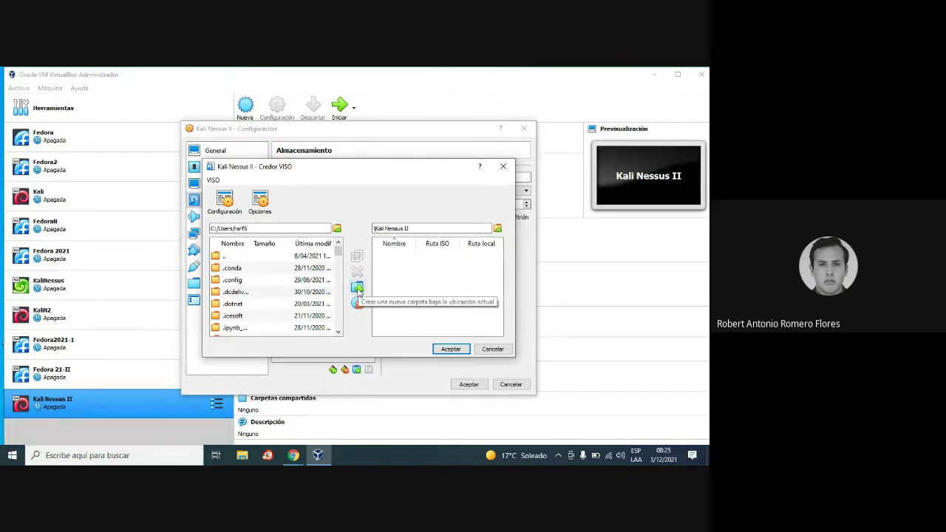
left_click(492, 349)
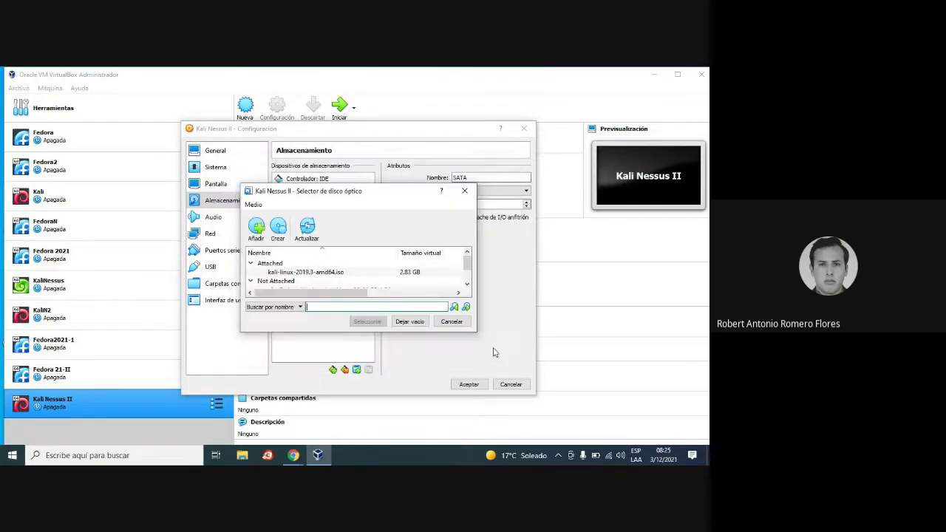
left_click(465, 192)
left_click(350, 212)
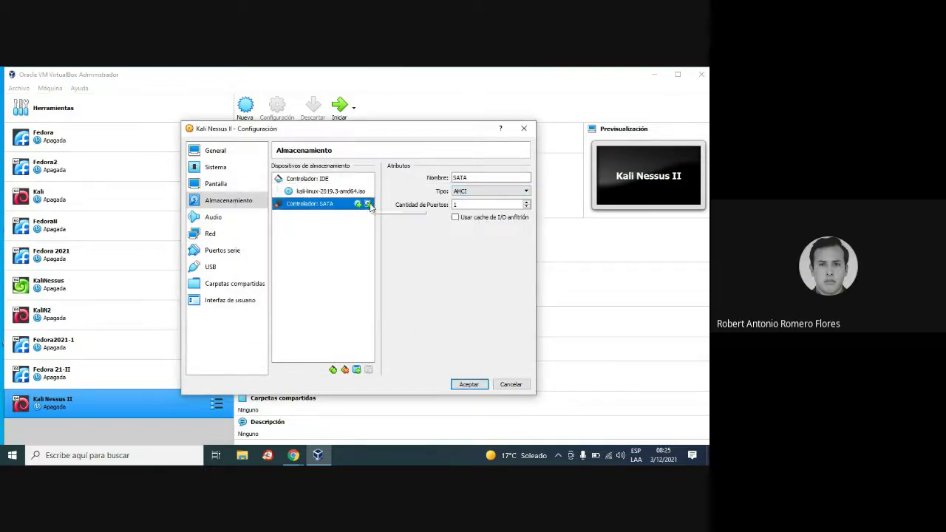
Skip choosing an existing disk file in the Hard Disk Selector and start creating a new disk.
left_click(369, 205)
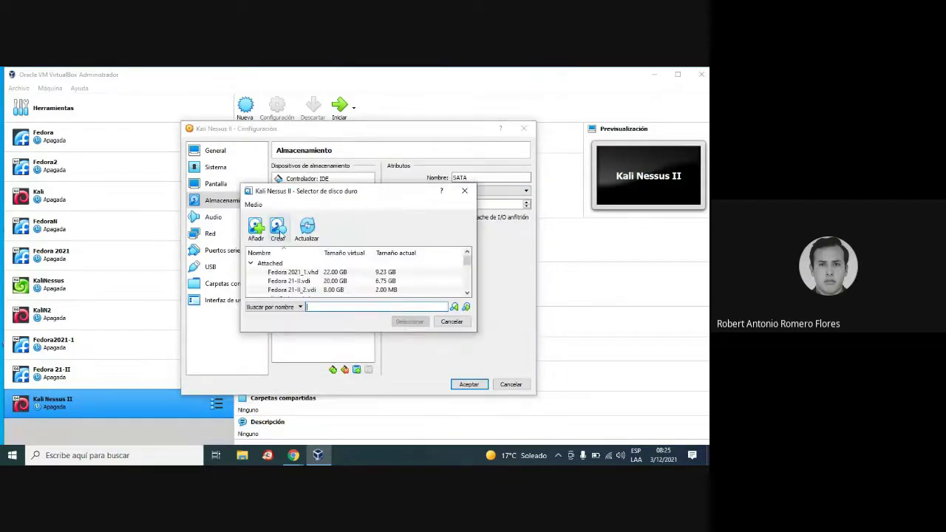
left_click(465, 191)
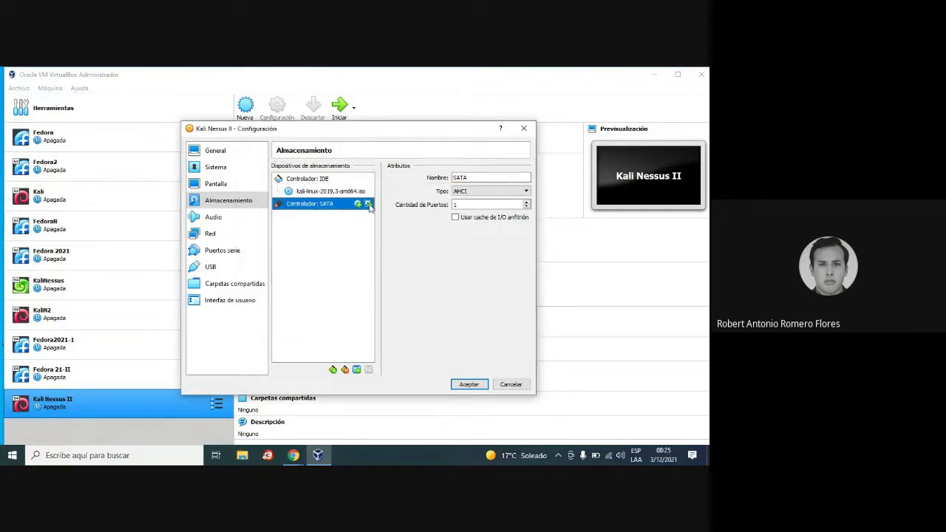
left_click(369, 205)
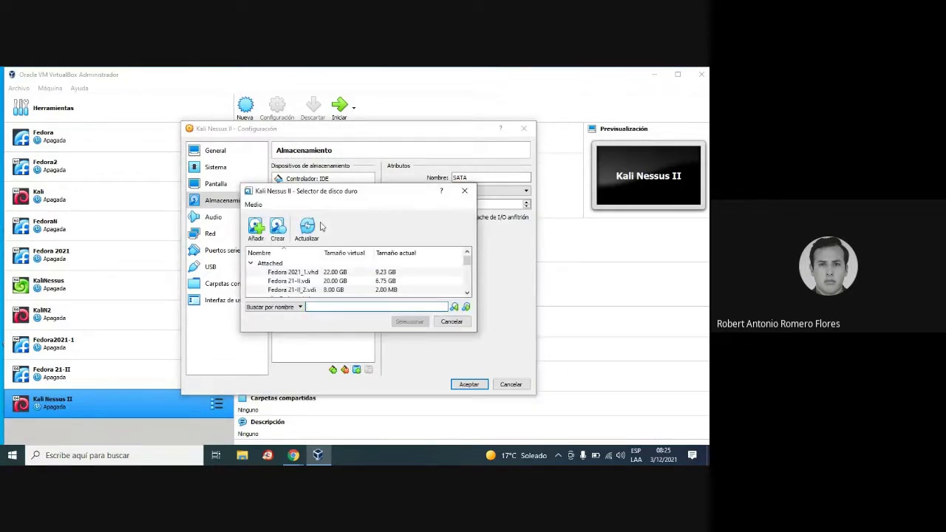
left_click(255, 232)
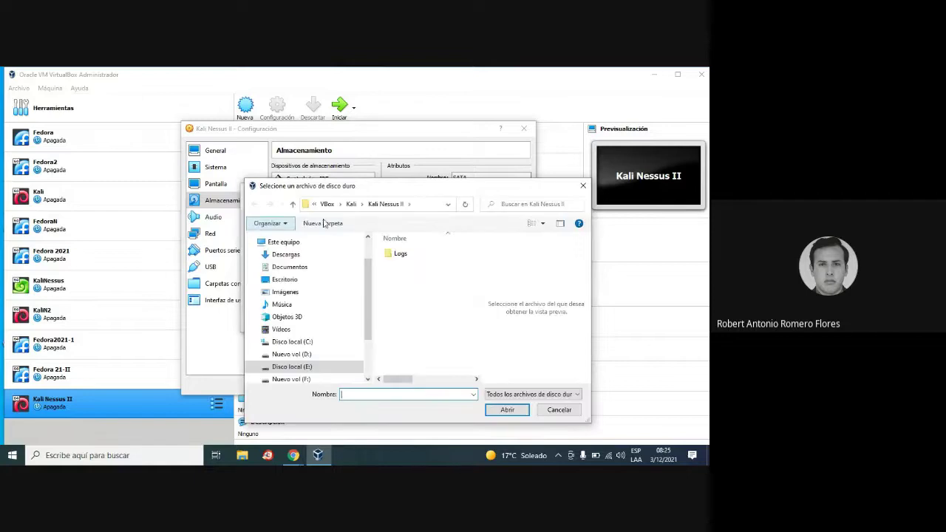
left_click(583, 186)
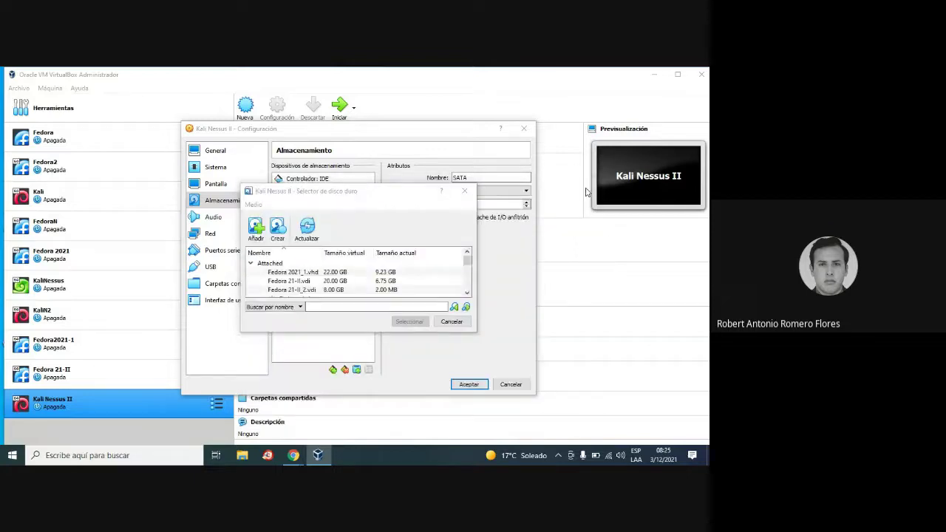
left_click(275, 229)
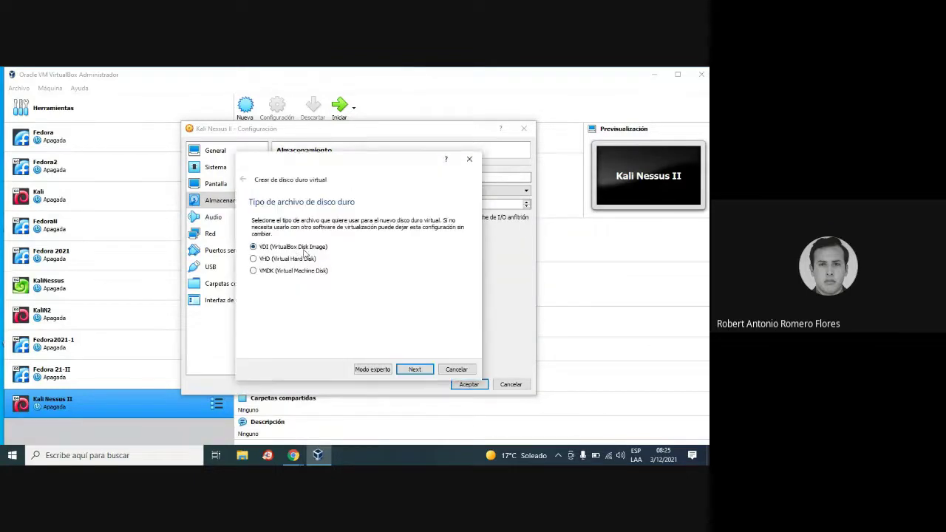
Keep VDI and dynamic allocation, and save the disk file in F:\Kali.
left_click(418, 369)
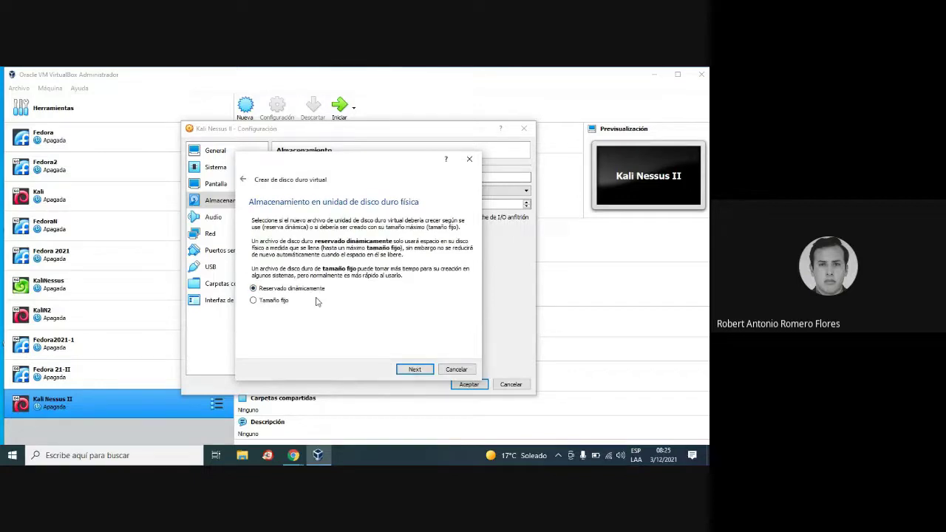
left_click(417, 370)
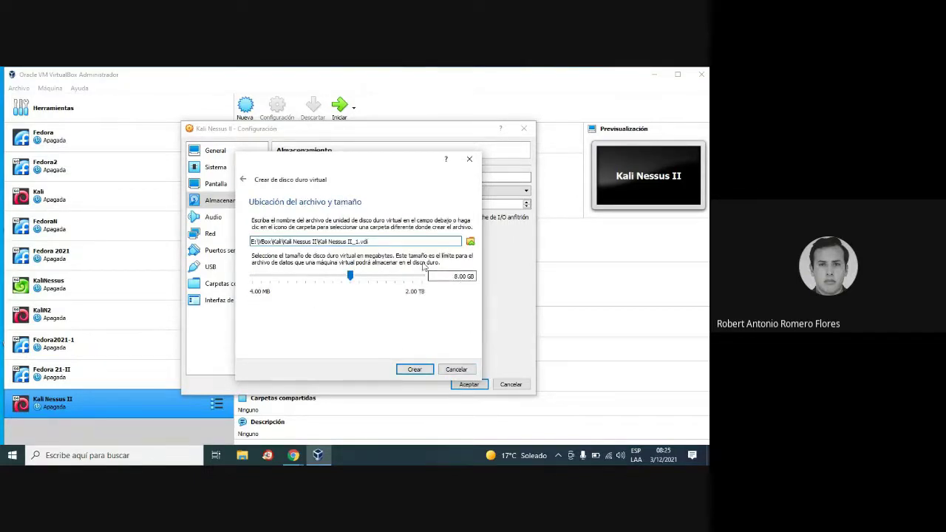
left_click(470, 241)
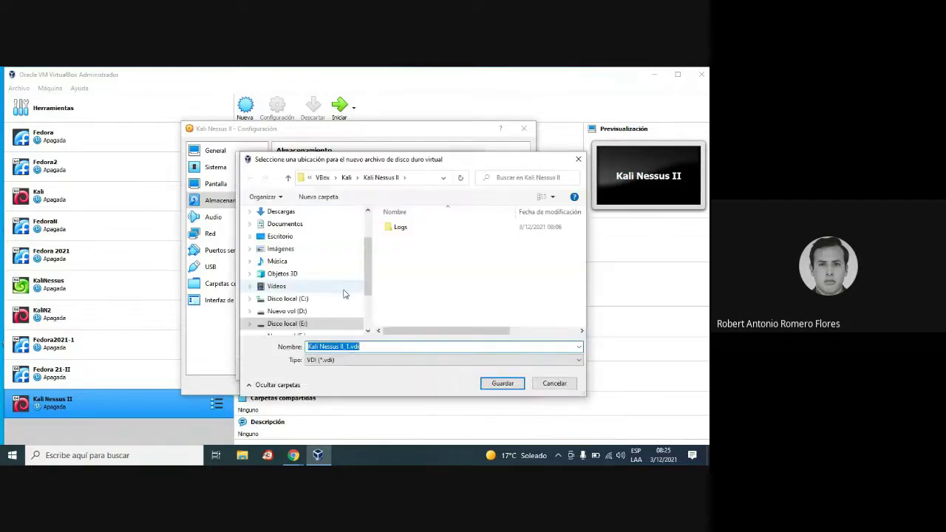
scroll(295, 274, "down", 2)
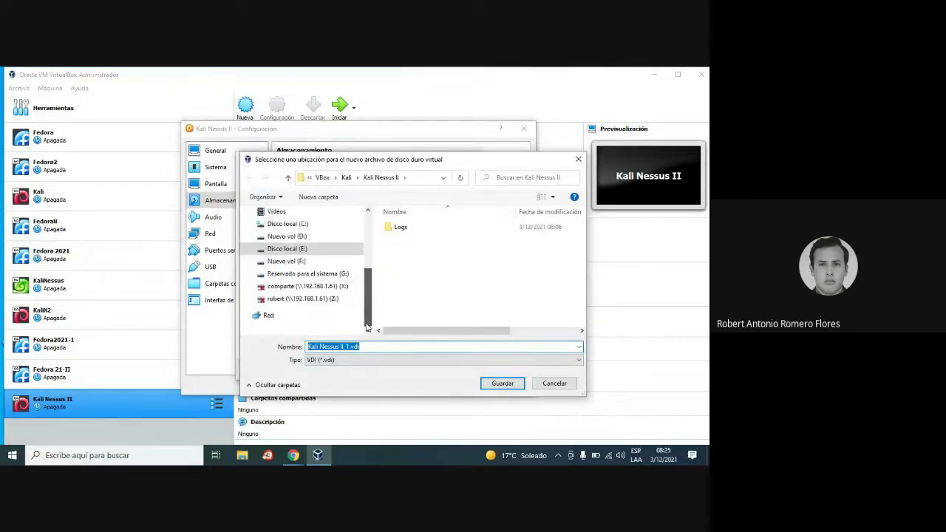
left_click(288, 261)
scroll(444, 296, "down", 5)
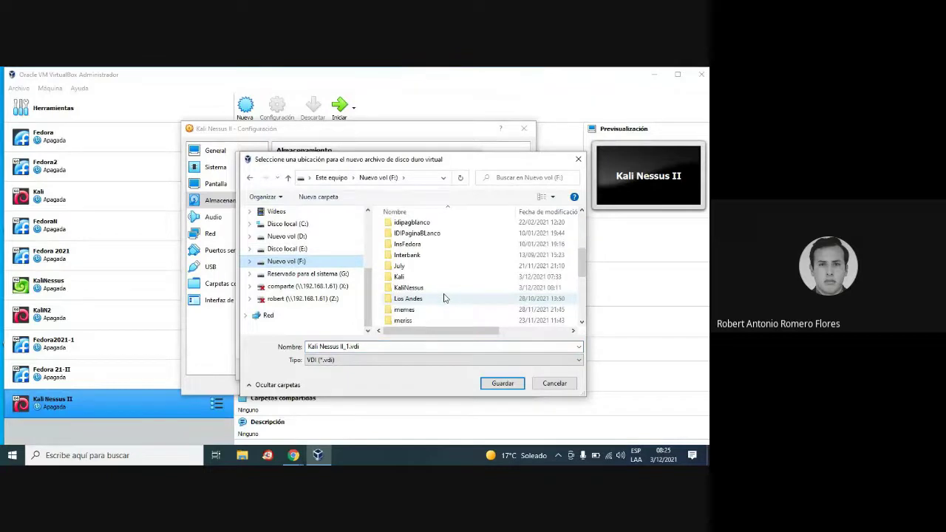
scroll(444, 298, "down", 1)
left_click(412, 245)
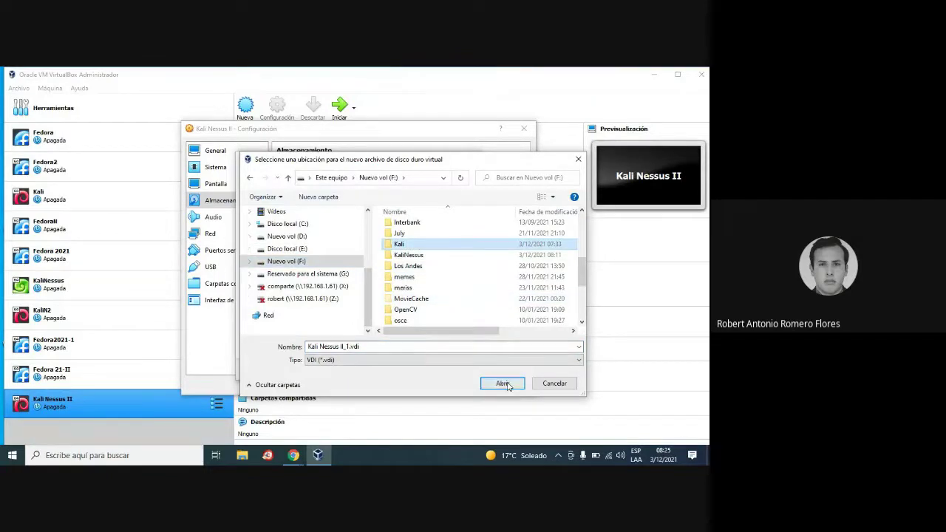
left_click(502, 384)
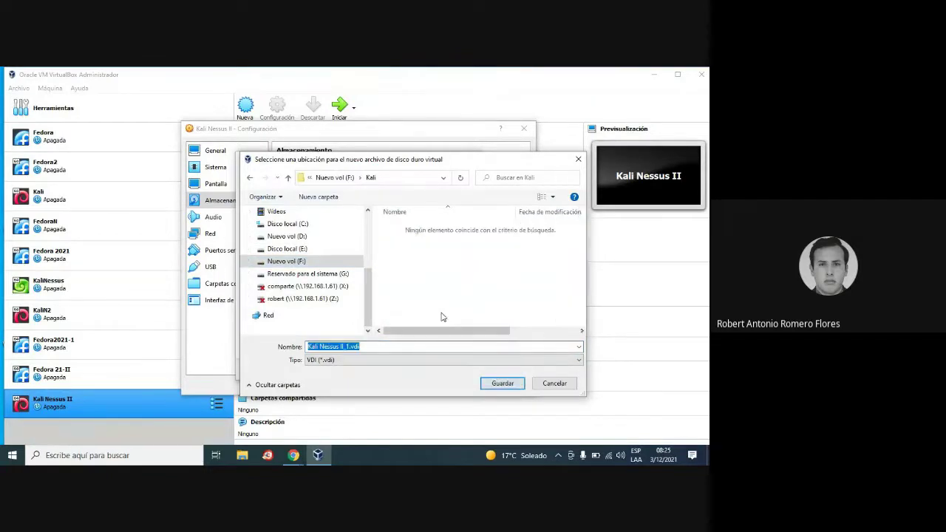
left_click(502, 384)
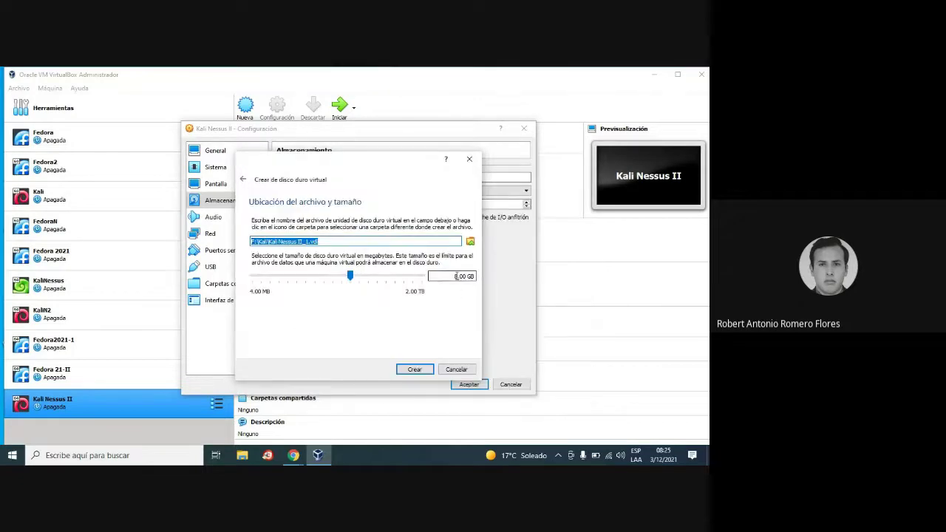
Set the disk size to 40 GB and create Kali Nessus II_1.vdi.
left_click(454, 276)
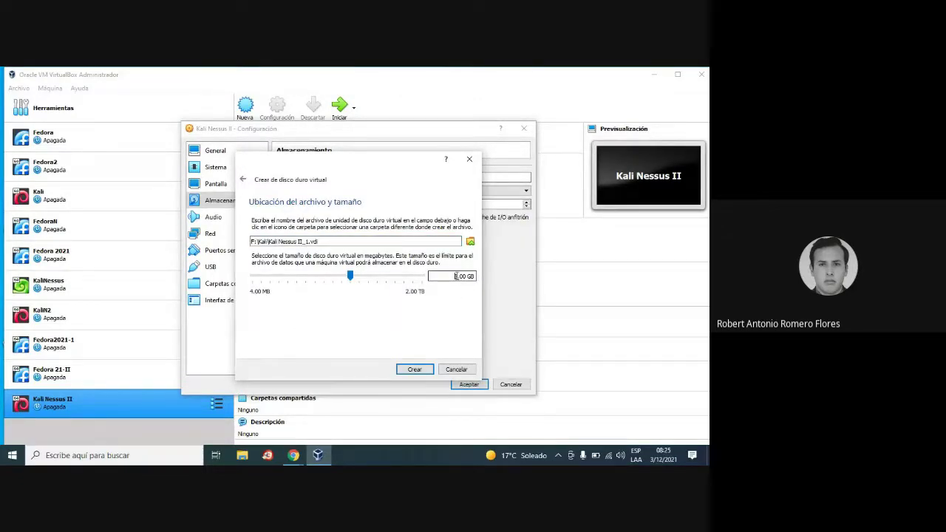
key("Delete")
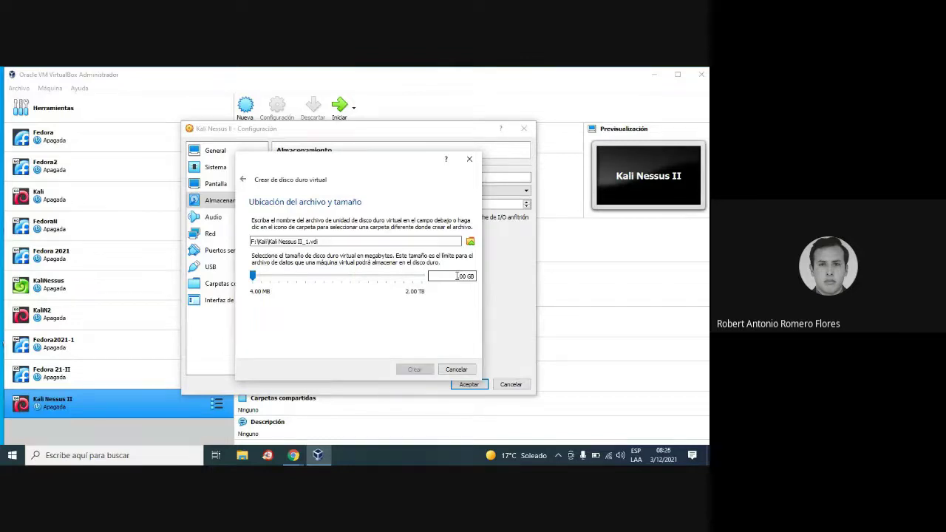
type("40")
left_click(411, 369)
Check the video call window's options, then return to the VirtualBox disk selector.
mouse_move(294, 454)
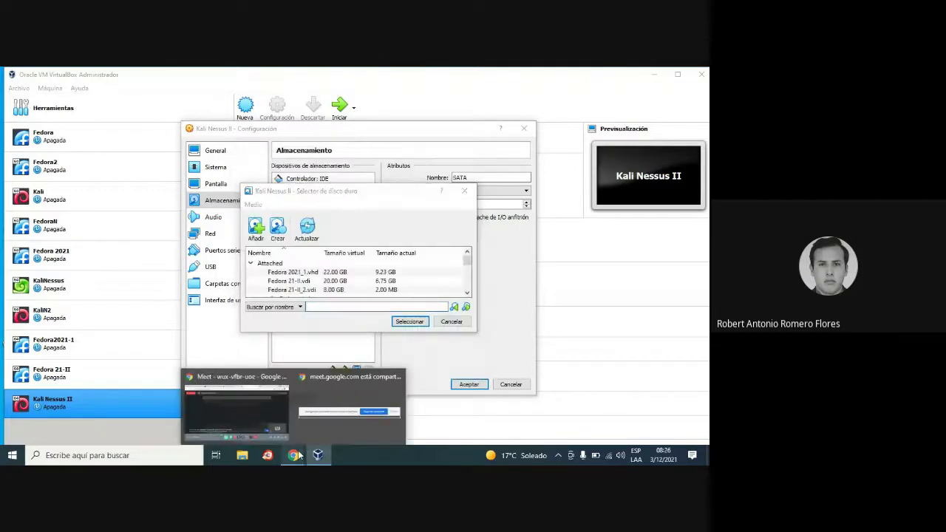
left_click(256, 403)
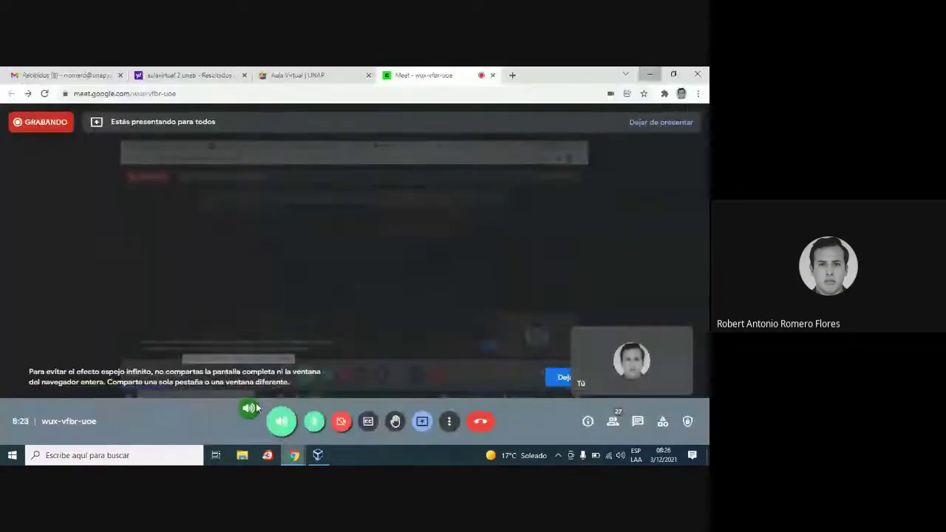
left_click(449, 421)
left_click(450, 421)
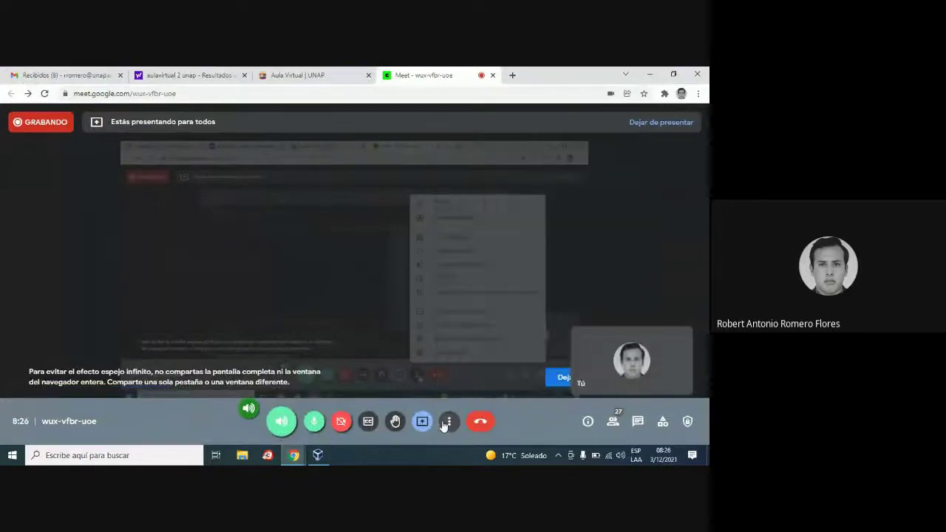
left_click(317, 454)
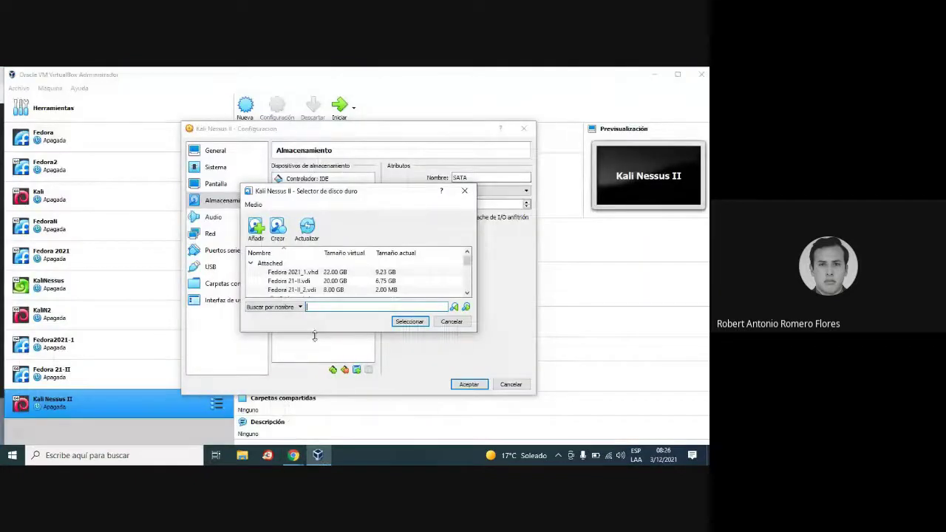
Select Kali Nessus II_1.vdi to attach it to the SATA controller and check the Kali ISO drive.
scroll(465, 289, "down", 5)
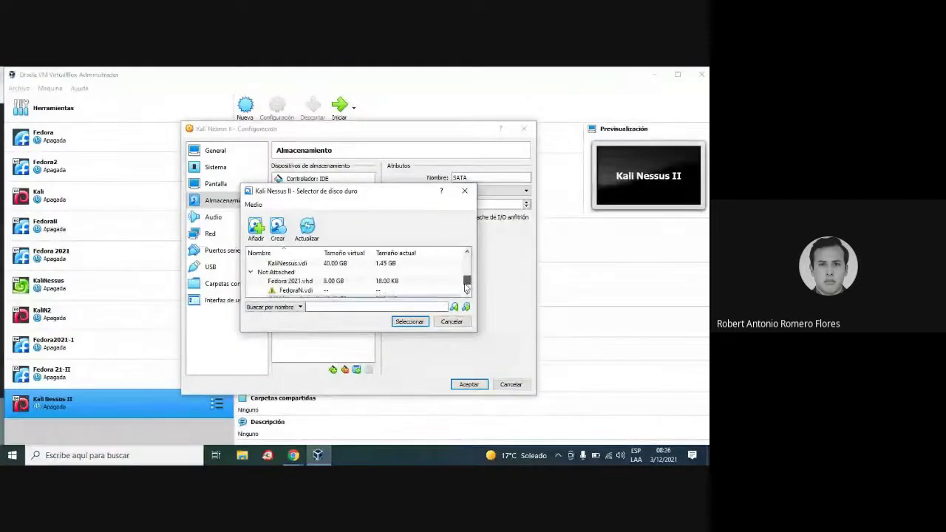
scroll(465, 288, "down", 2)
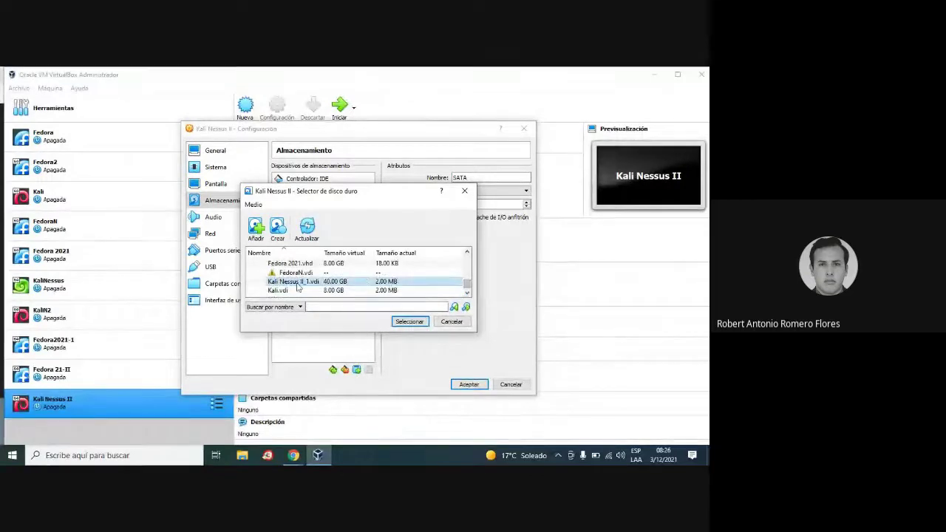
left_click(410, 321)
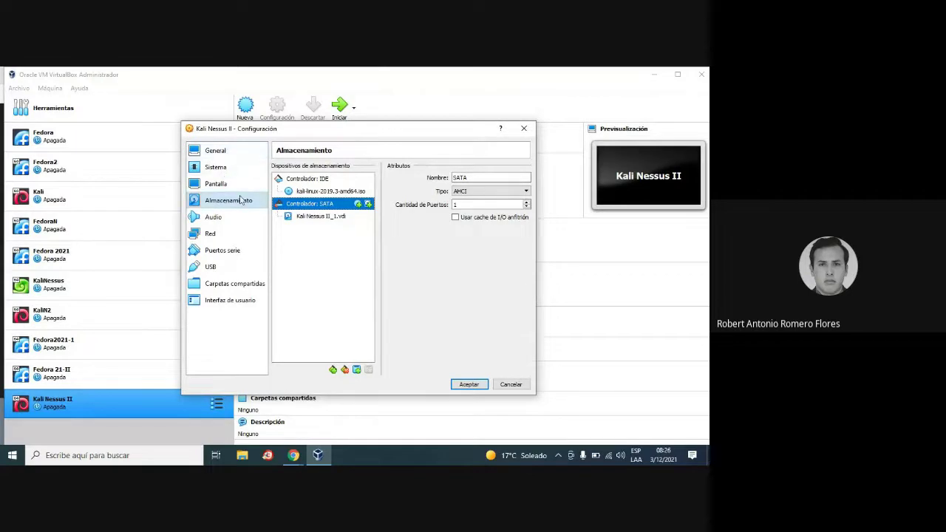
left_click(330, 193)
Review the General and Sistema pages, then save the settings with Aceptar.
left_click(214, 153)
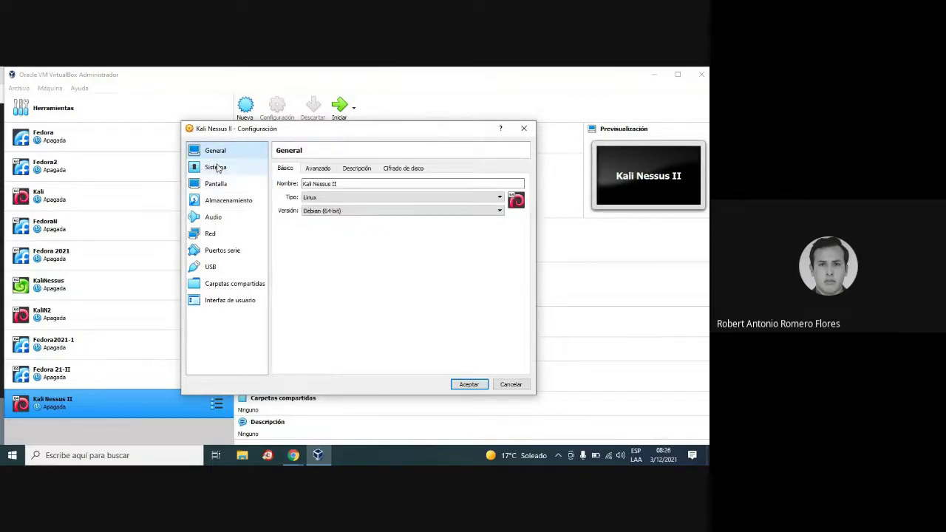
left_click(217, 168)
left_click(221, 153)
left_click(222, 168)
left_click(229, 158)
left_click(470, 385)
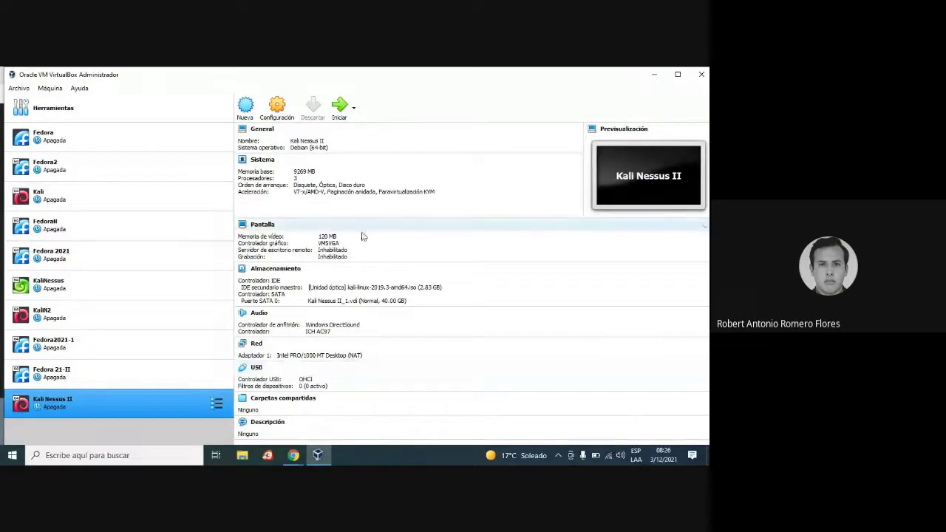
Start Kali Nessus II, switch to scaled mode, and dismiss the keyboard auto-capture notice.
left_click(341, 113)
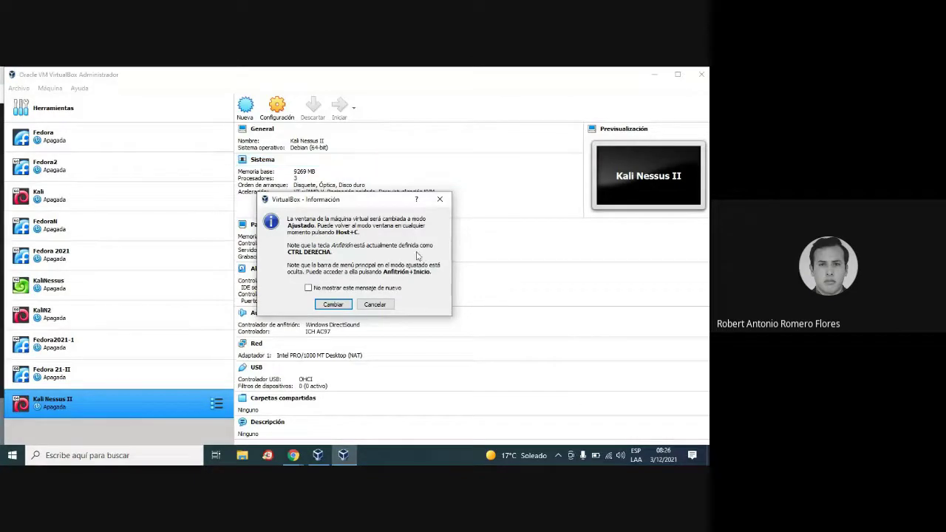
left_click(333, 305)
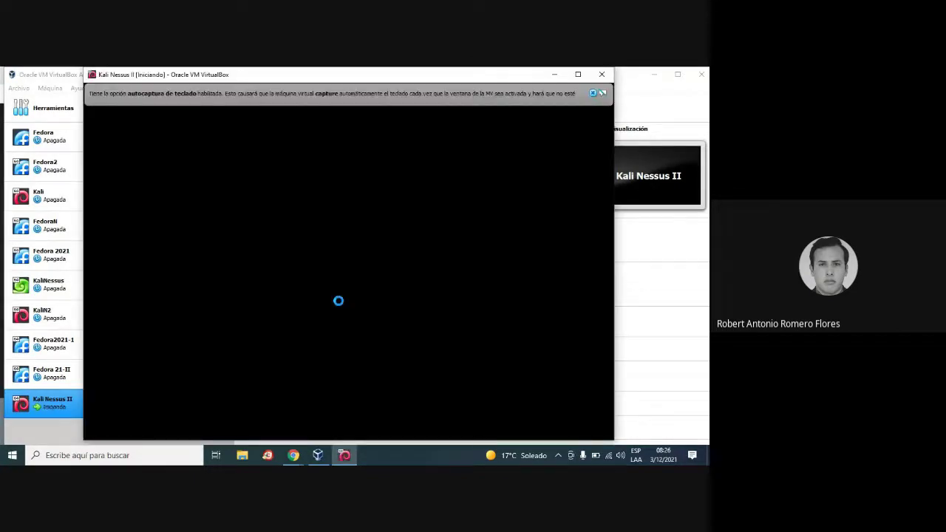
left_click(592, 93)
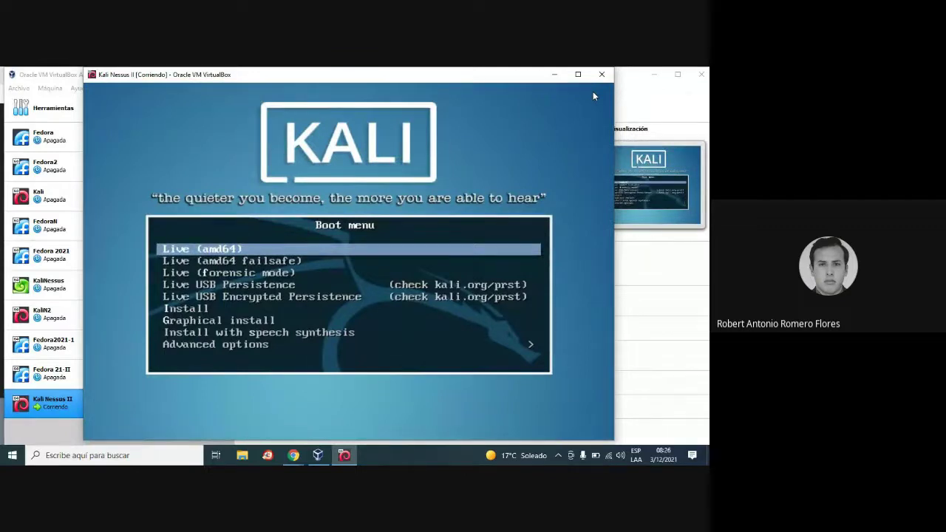
Choose Graphical install from the Kali boot menu.
key("Down")
key("Down")
key("Down")
key("Down")
key("Down")
key("Down")
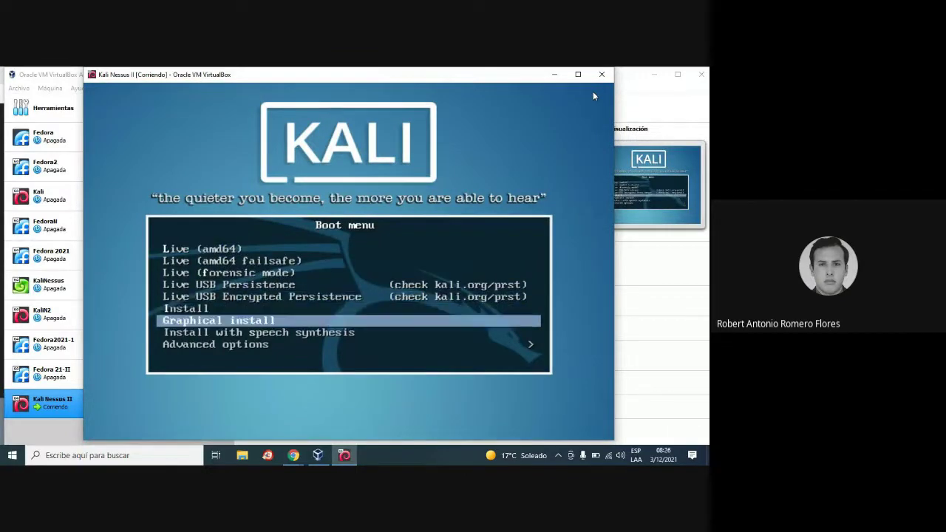
key("Return")
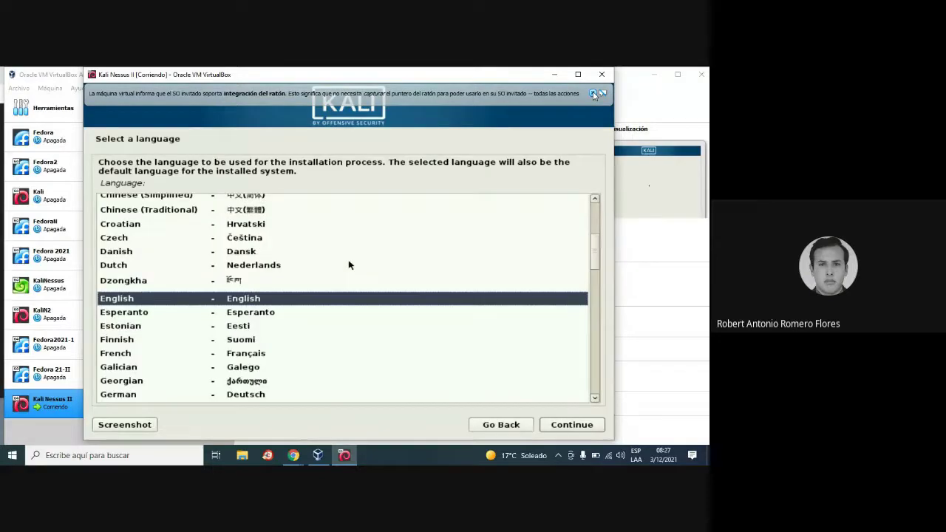
Choose Spanish as the Kali installation language.
left_click(179, 316)
type("s")
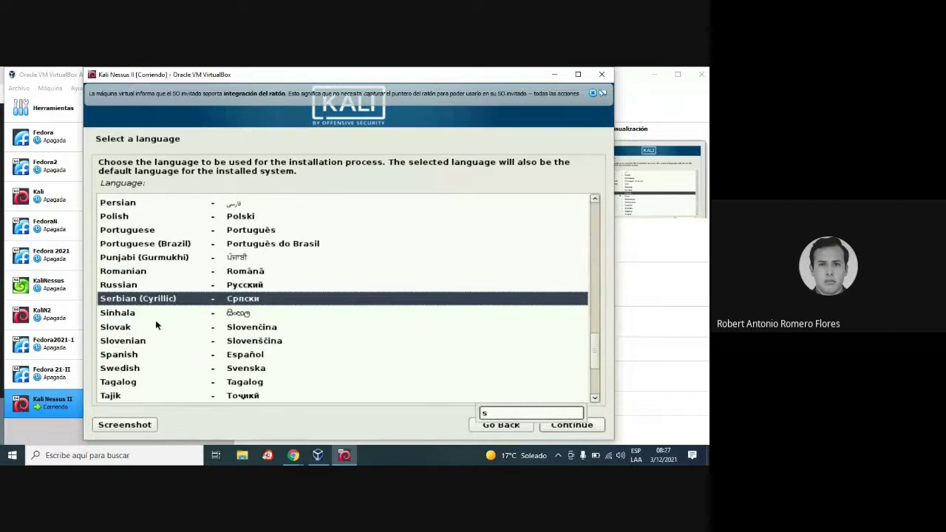
left_click(154, 355)
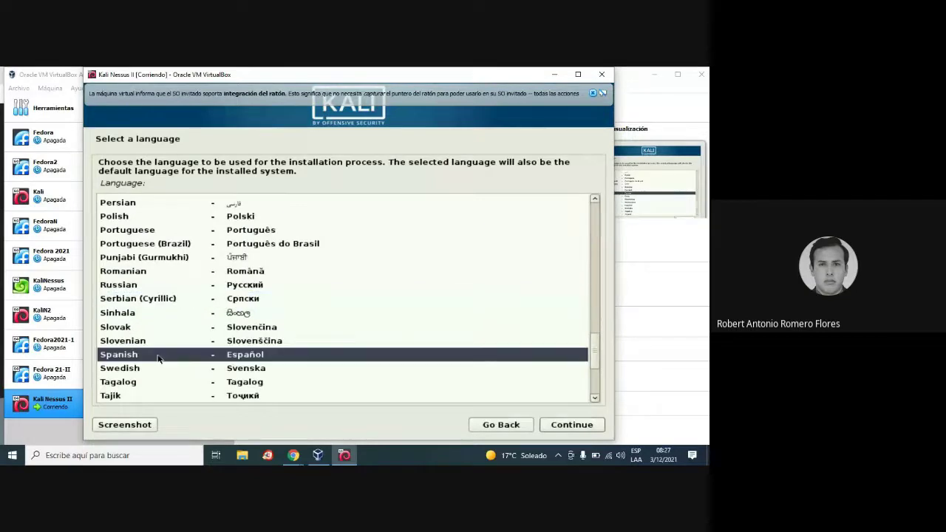
left_click(558, 426)
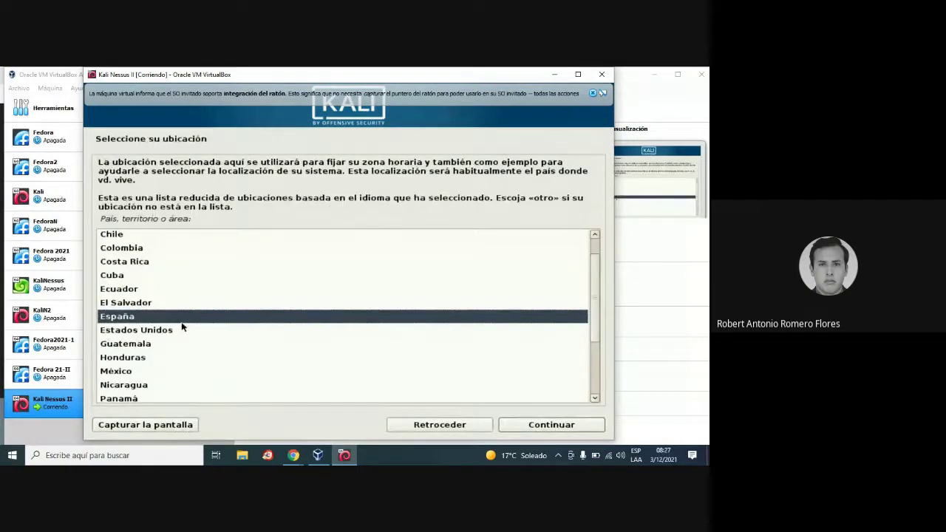
Set the location to Perú and accept the Latinoamericano keyboard layout.
type("p")
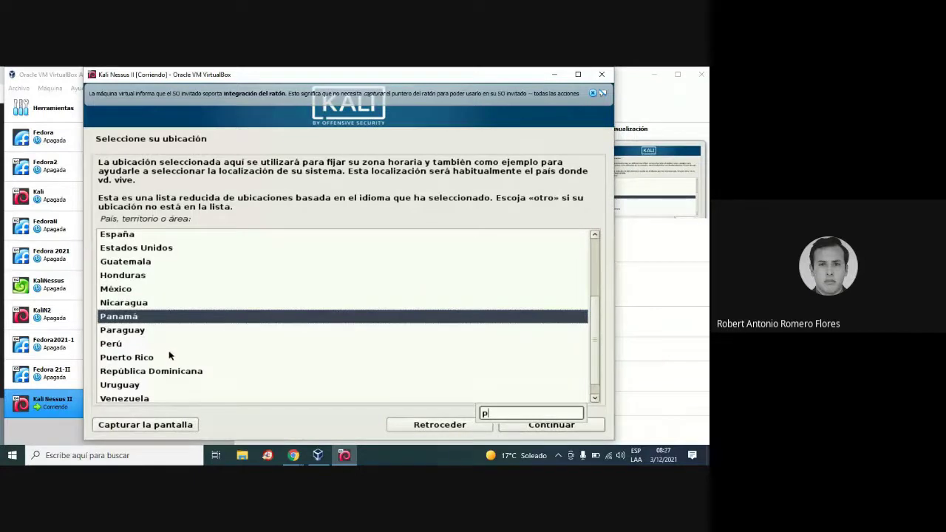
left_click(180, 346)
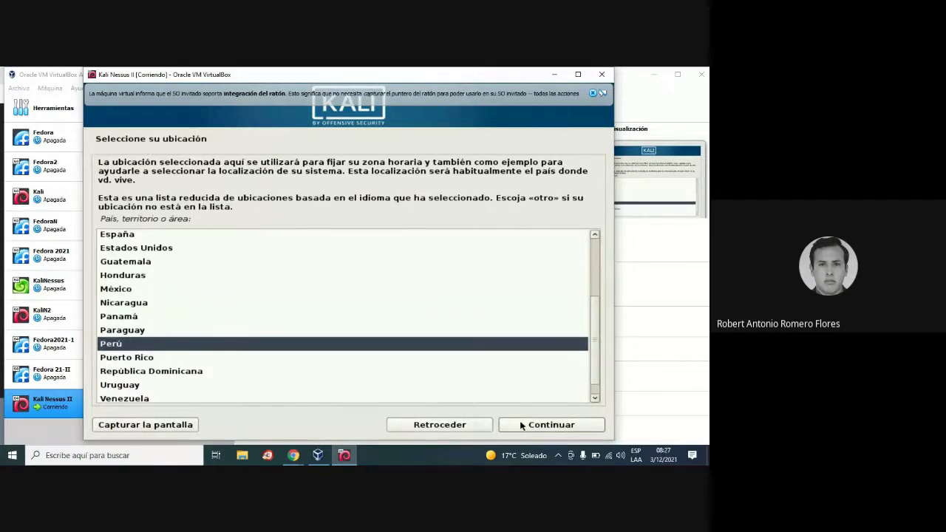
left_click(532, 425)
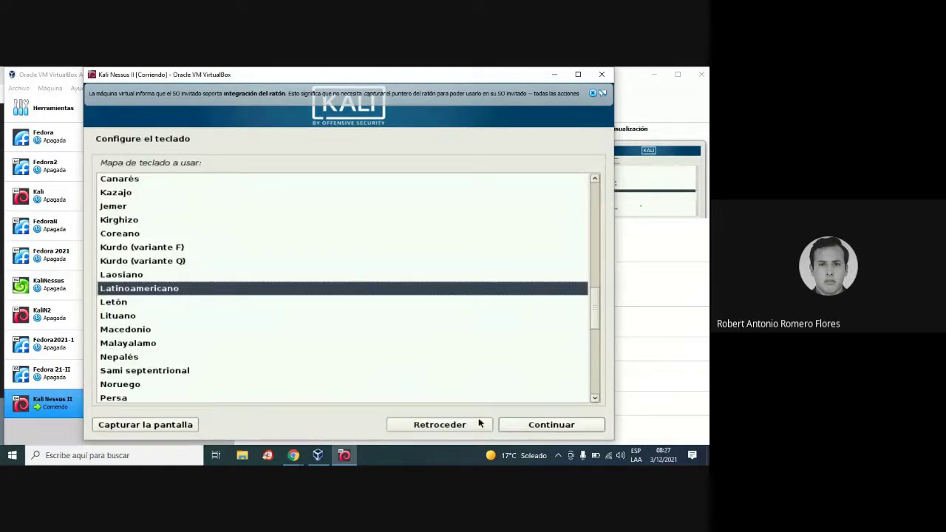
left_click(537, 426)
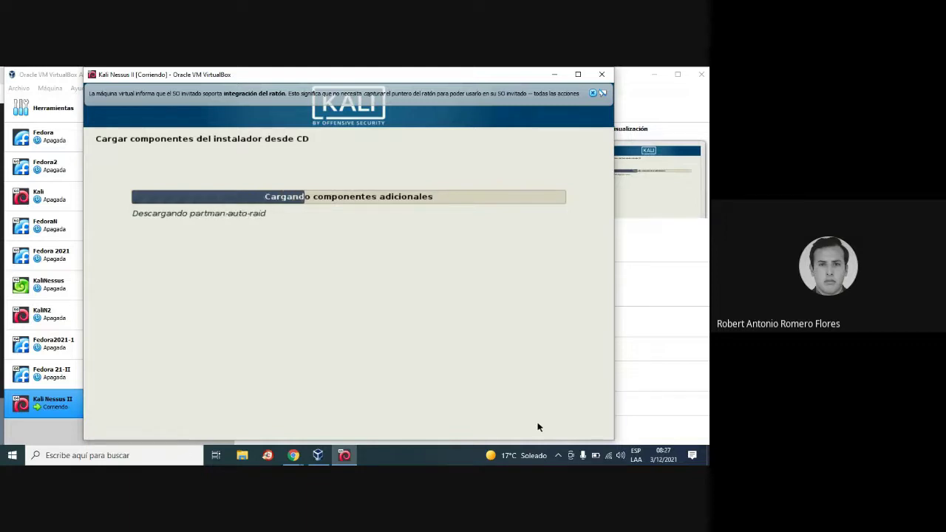
Dismiss the mouse-integration bar, keep hostname kali and set the domain name to kalidomain.
left_click(594, 94)
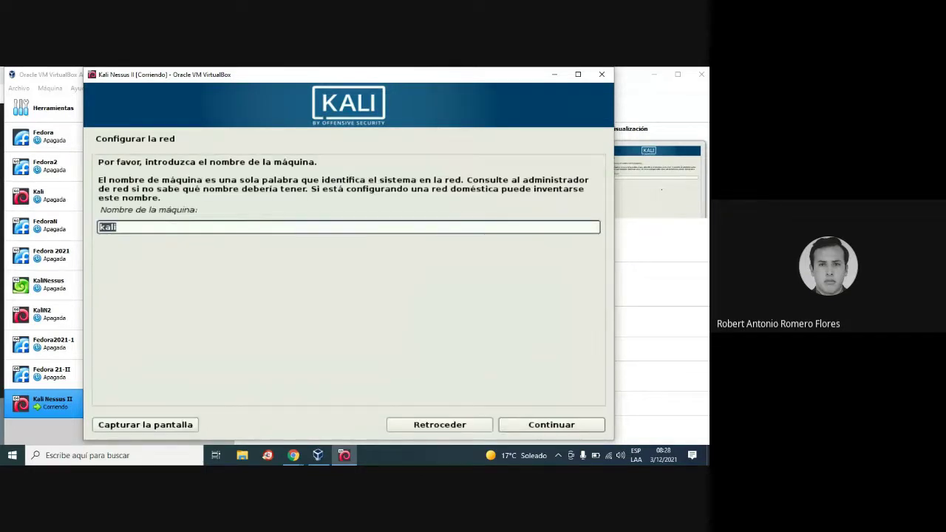
left_click(566, 427)
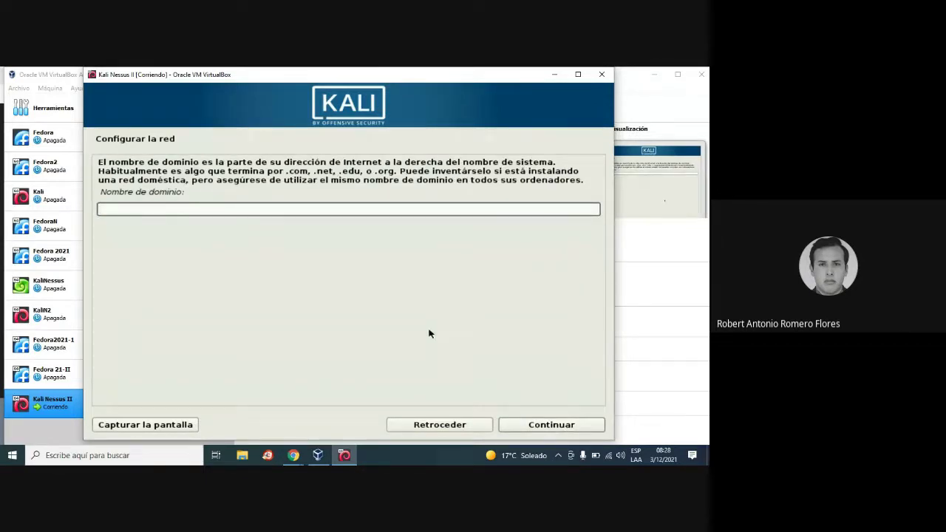
type("kalidomian")
key("BackSpace")
key("BackSpace")
key("BackSpace")
type("ain")
left_click(552, 425)
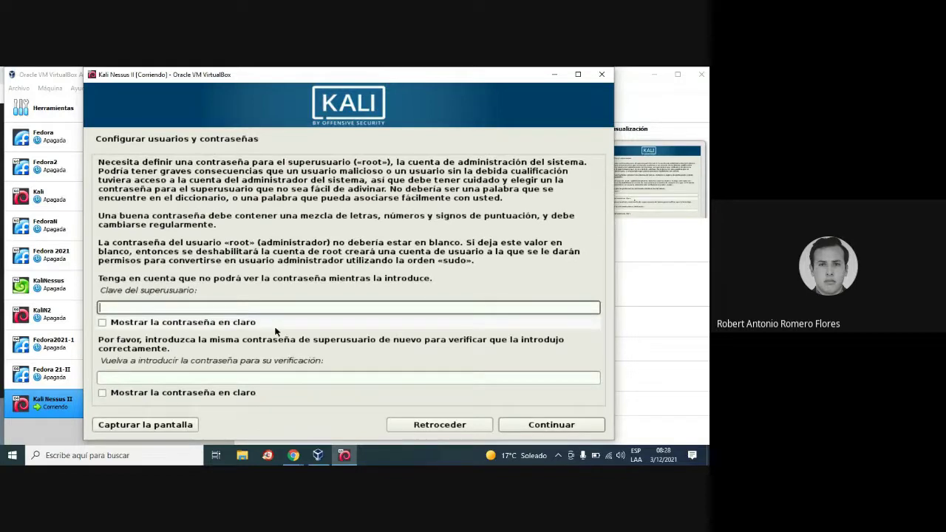
Enter the root password in Clave del superusuario and its confirmation, then continue.
type("kalilinux")
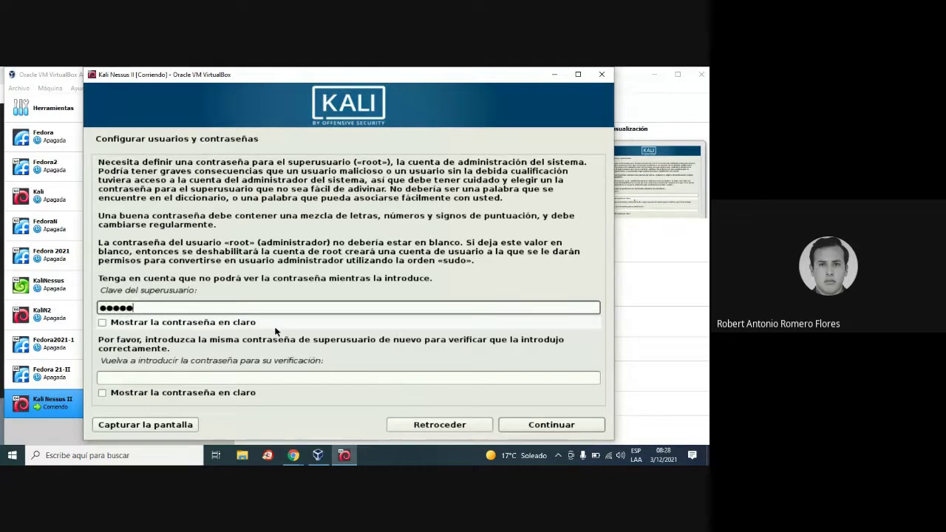
key("Tab")
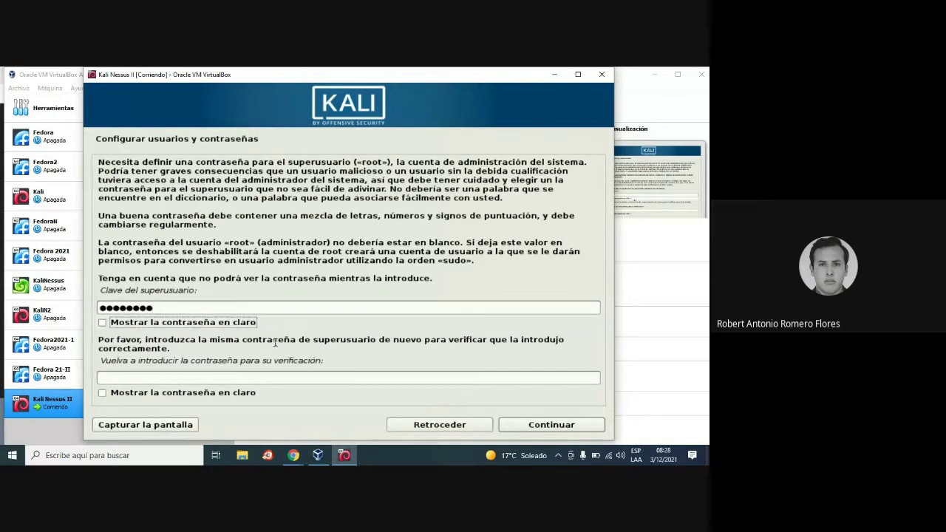
left_click(301, 376)
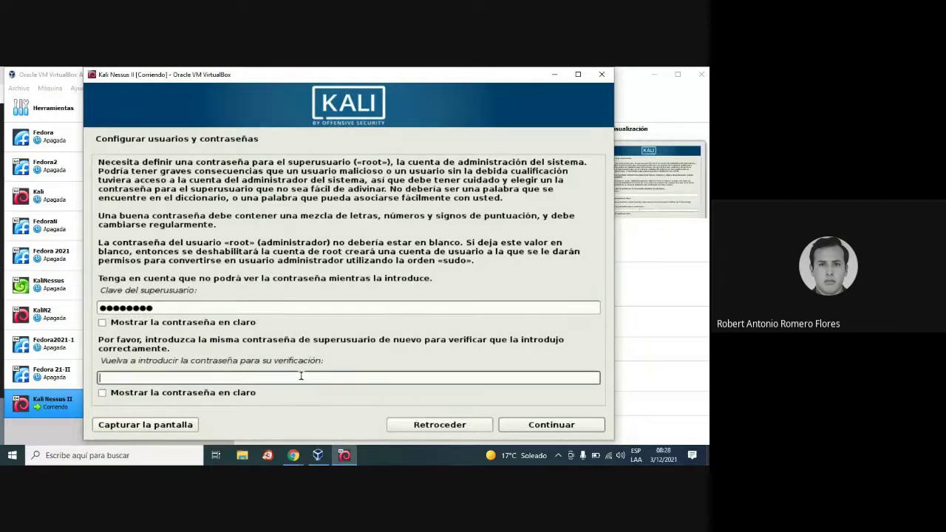
type("kalilinx")
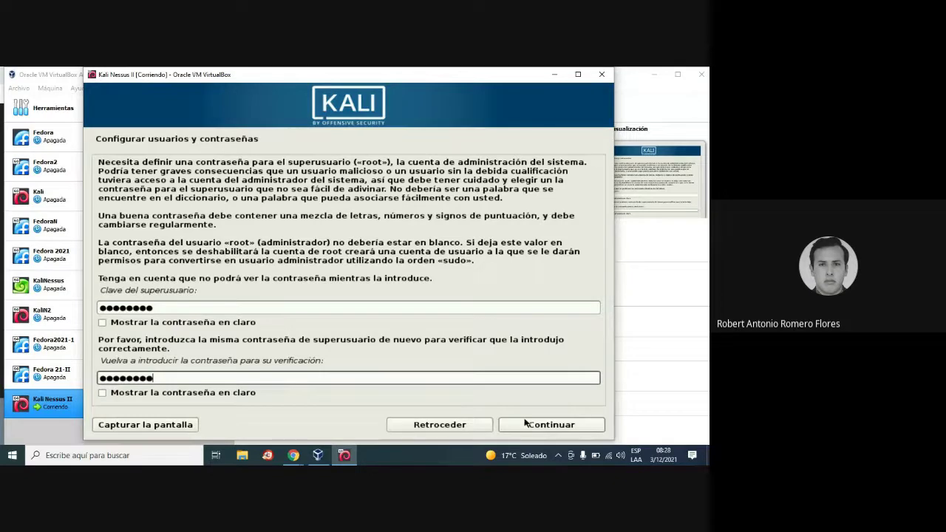
left_click(546, 425)
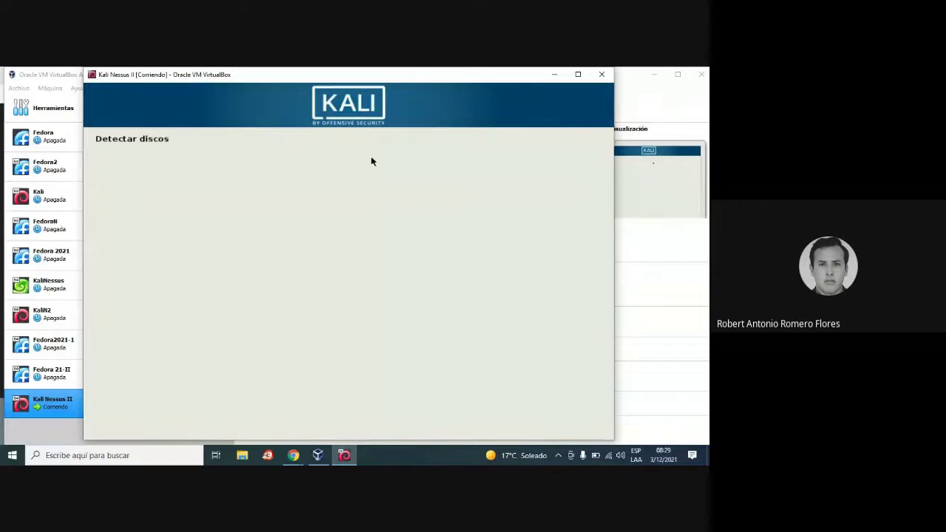
Minimize the VirtualBox Manager and the Chrome window behind the VM.
left_click(653, 74)
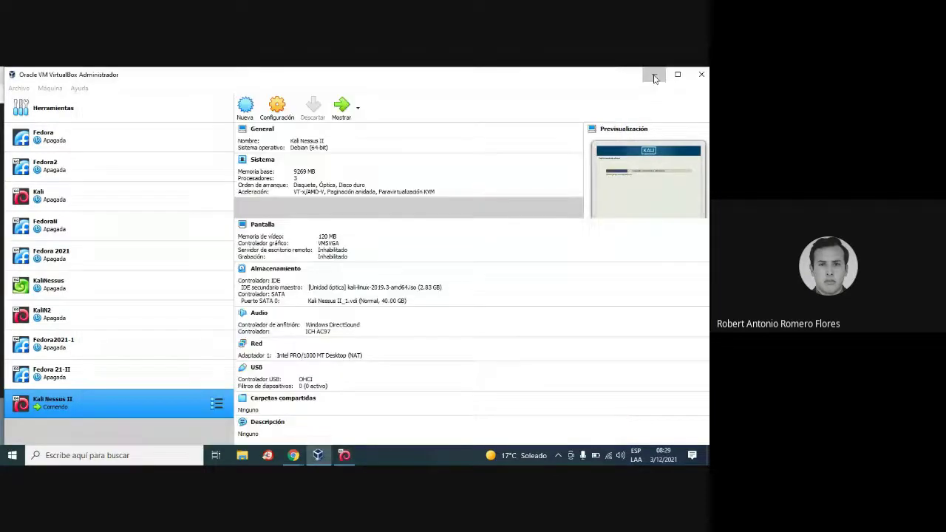
left_click(648, 75)
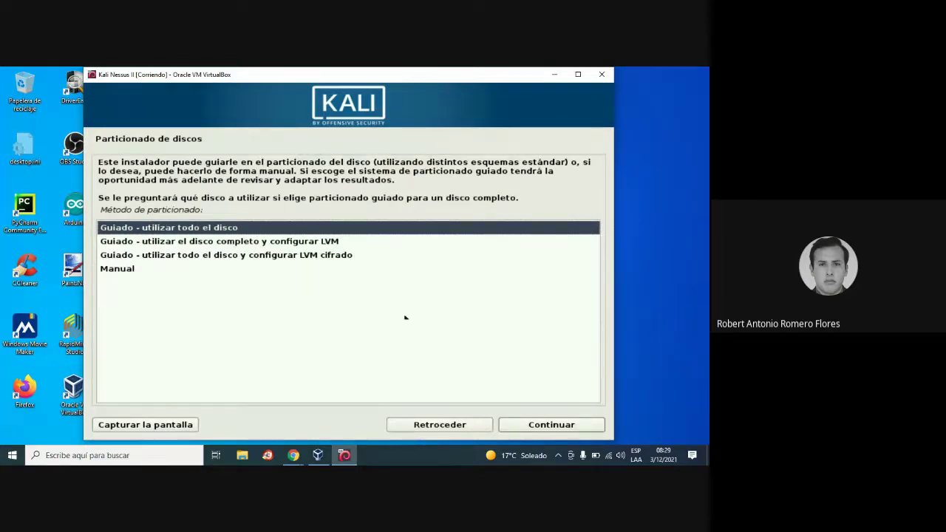
Guided-partition the whole sda disk with all files in one partition and confirm writing changes (Sí).
left_click(551, 427)
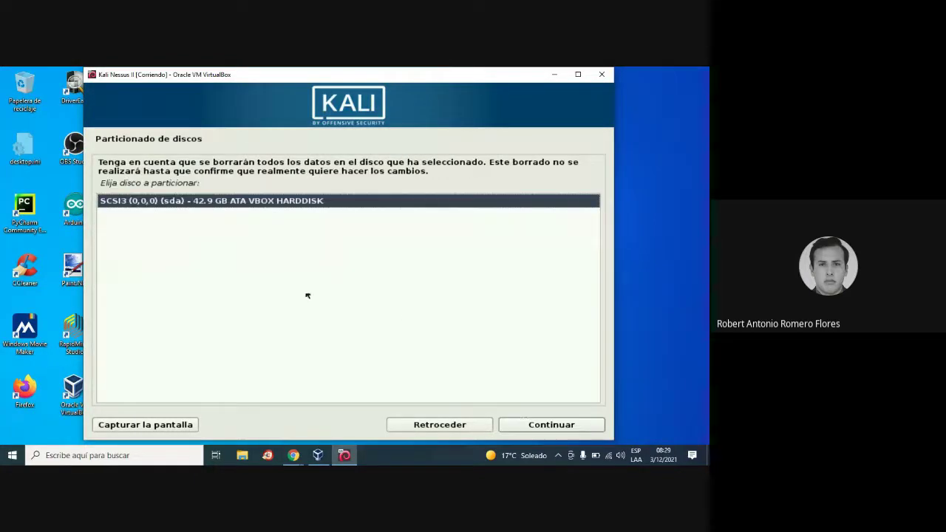
left_click(573, 429)
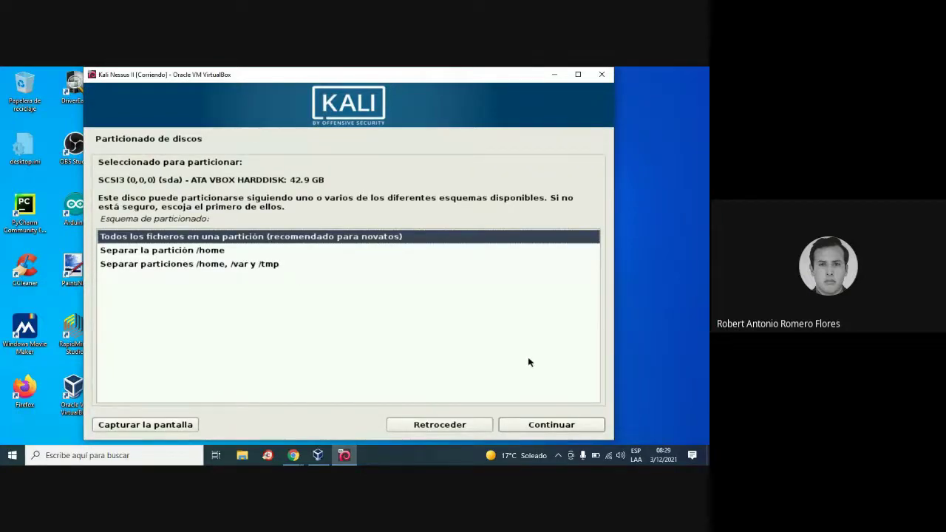
left_click(552, 426)
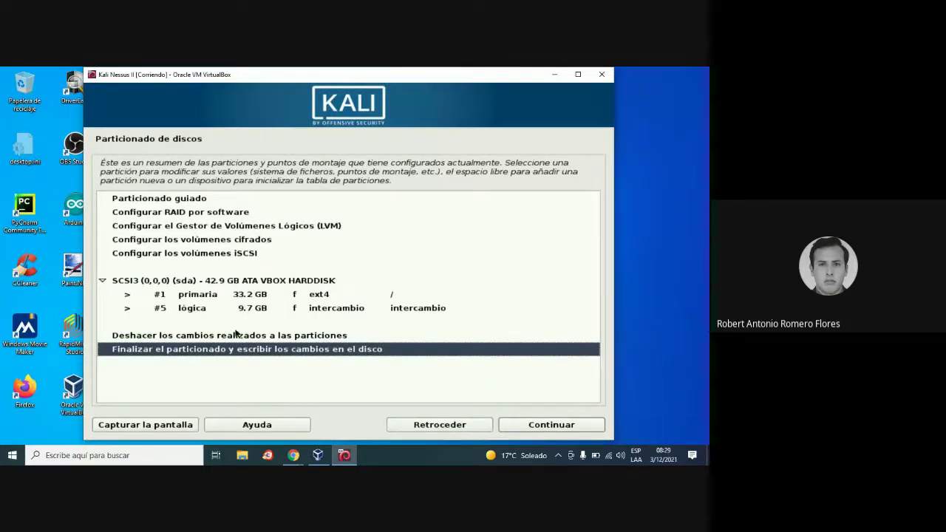
left_click(218, 354)
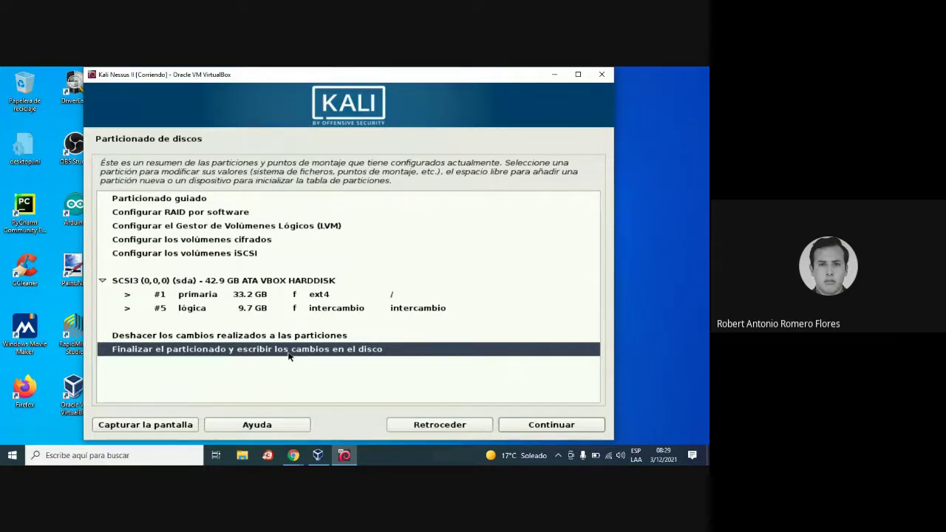
left_click(539, 426)
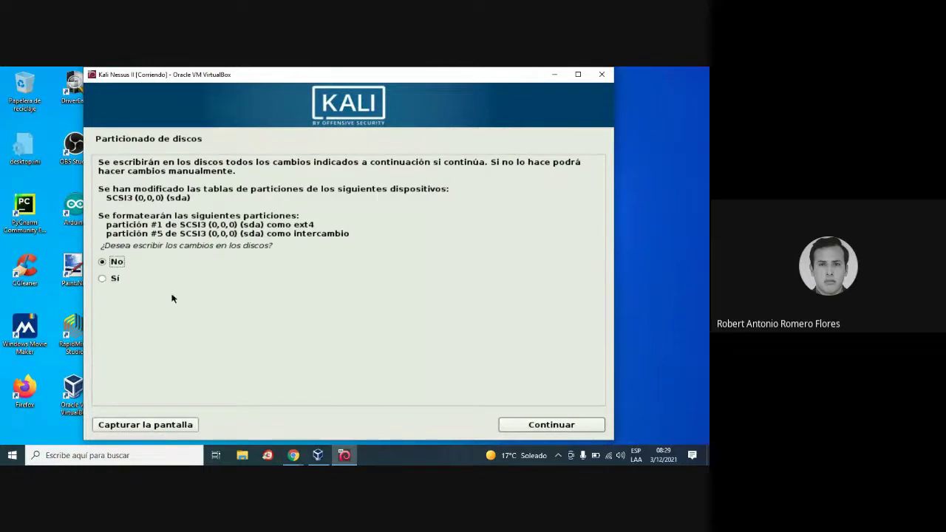
left_click(112, 279)
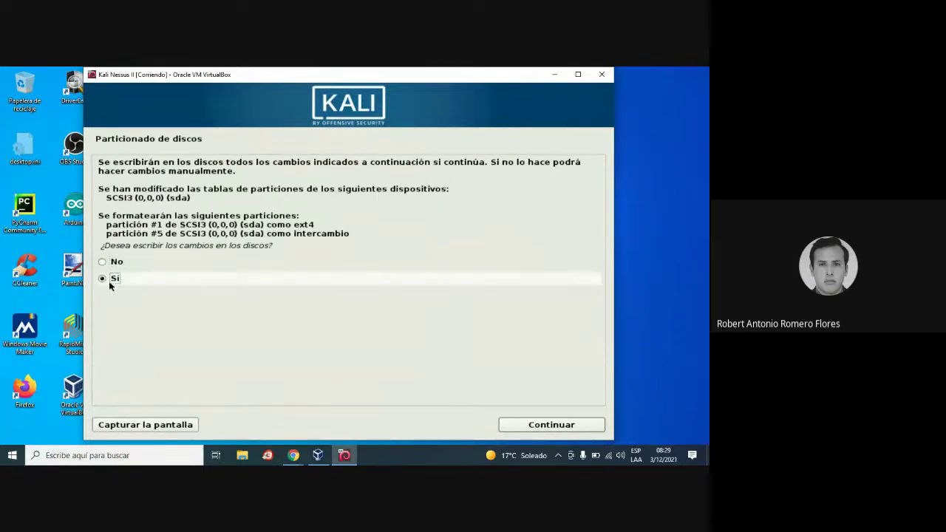
left_click(565, 431)
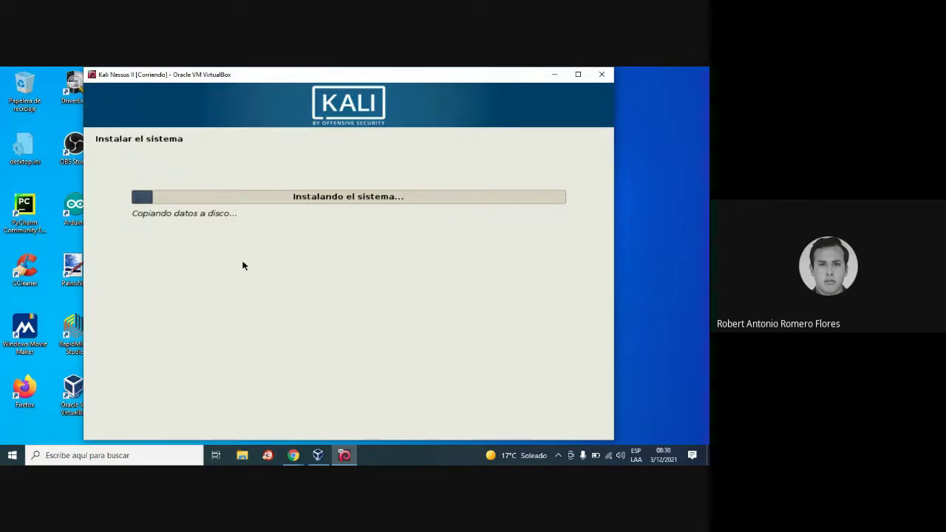
Bring the Google Meet window to the front while the Kali system installs.
left_click(294, 455)
left_click(235, 410)
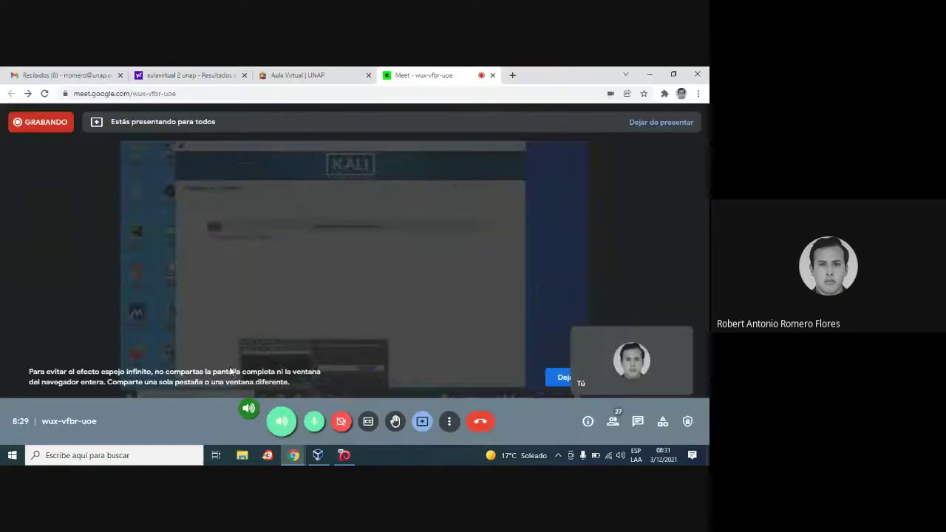
In a new tab, search Google for 'metasploitable 2'.
left_click(512, 75)
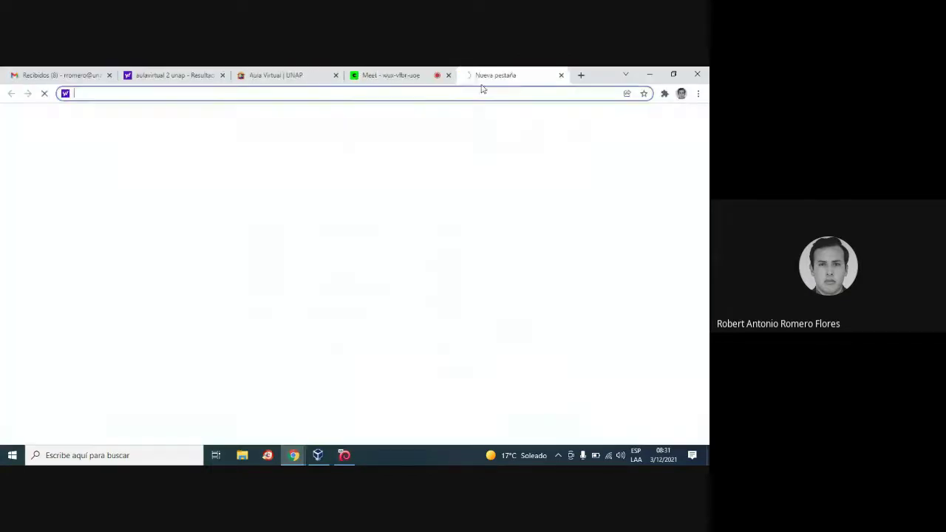
type("g")
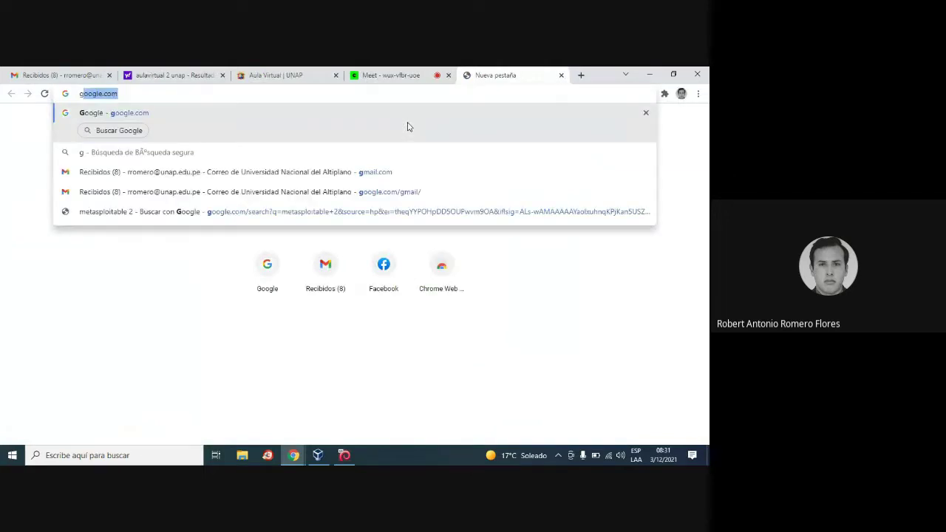
type("oolgle.com")
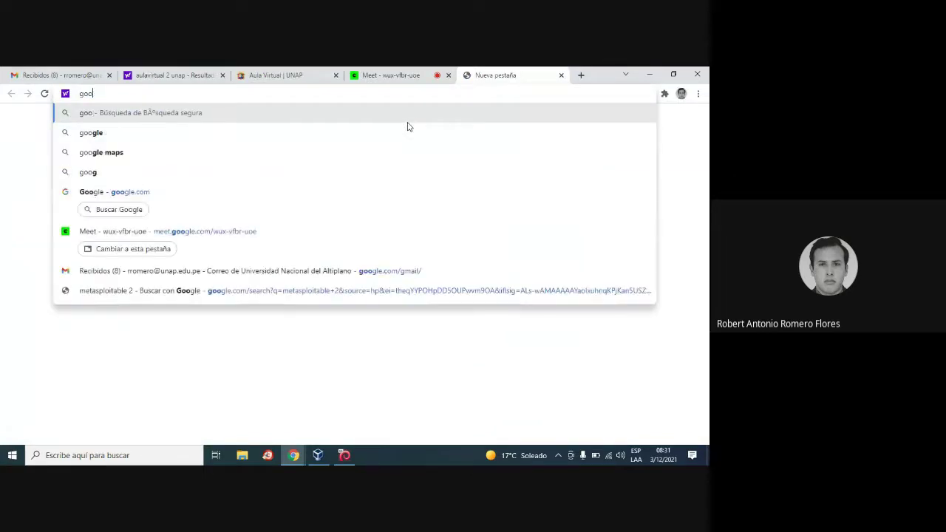
key("Return")
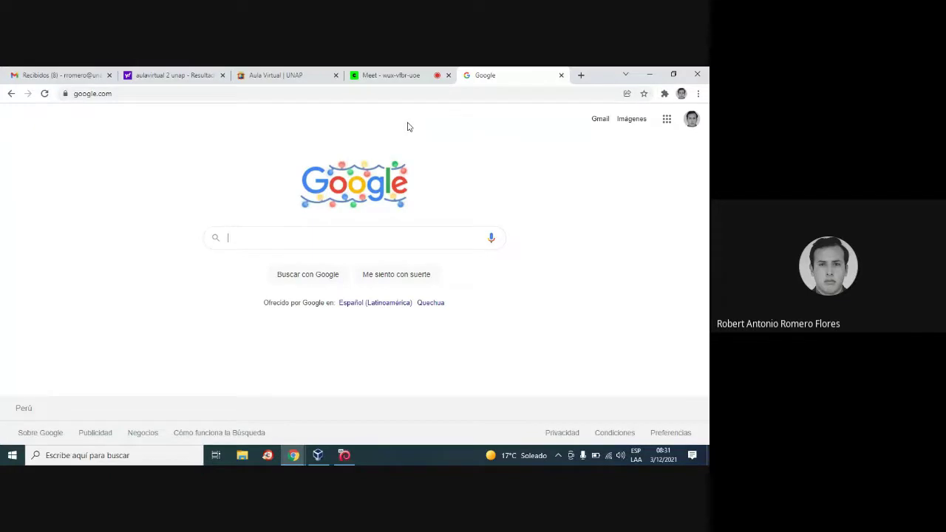
type("metasploit")
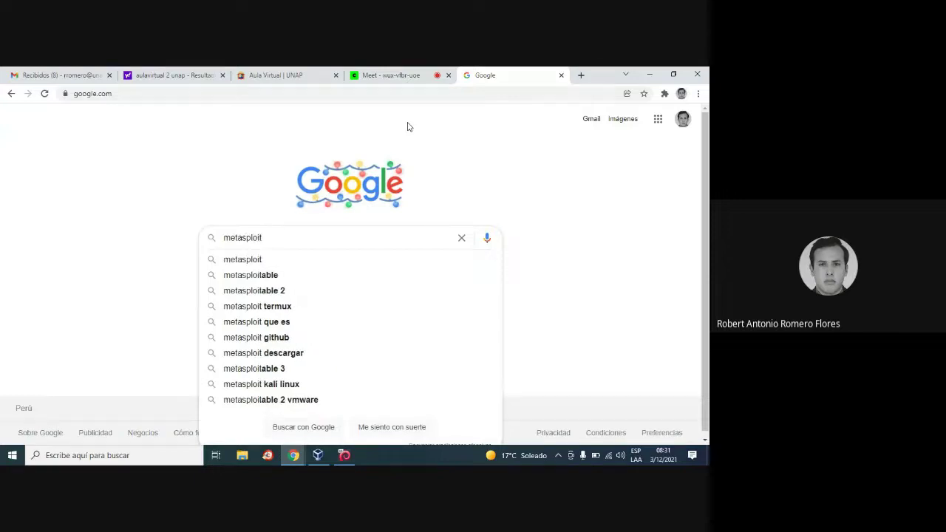
key("Down")
key("Down")
key("Down")
key("Return")
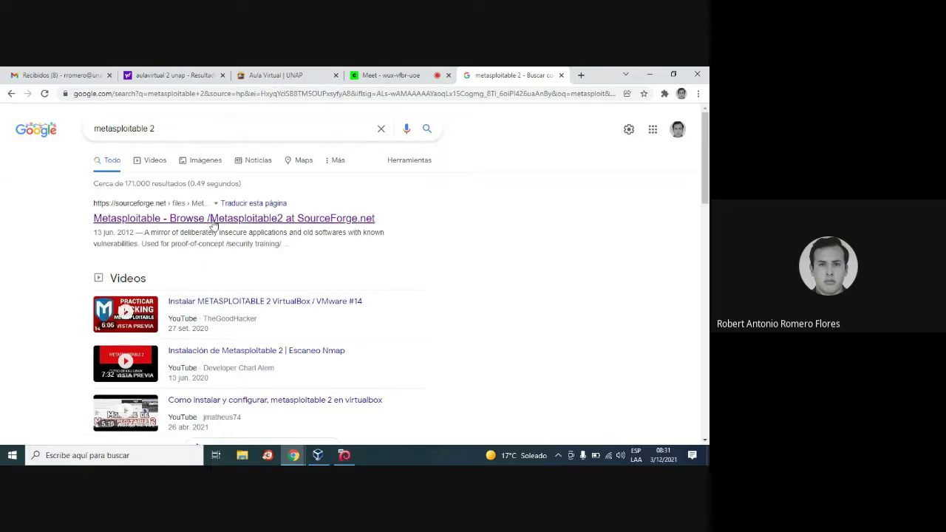
Open the SourceForge Metasploitable2 files result and select its web address.
left_click(190, 219)
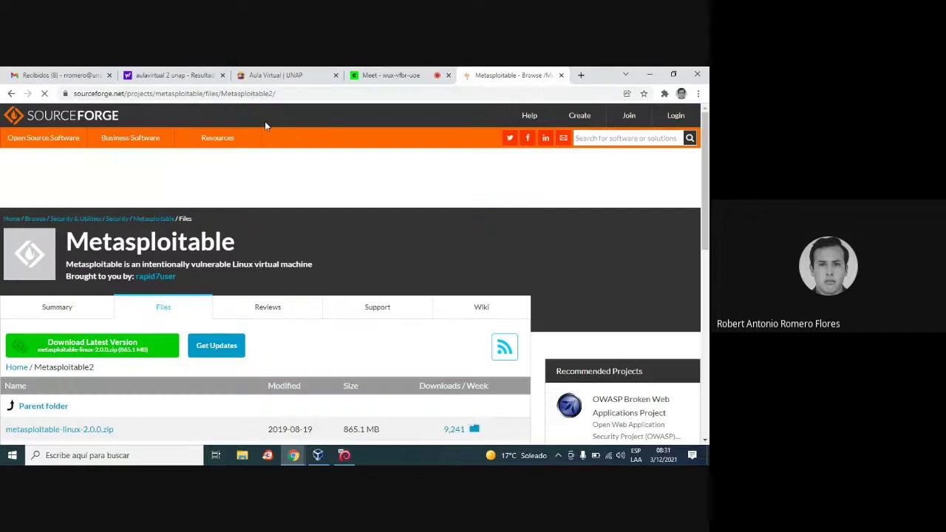
left_click(313, 97)
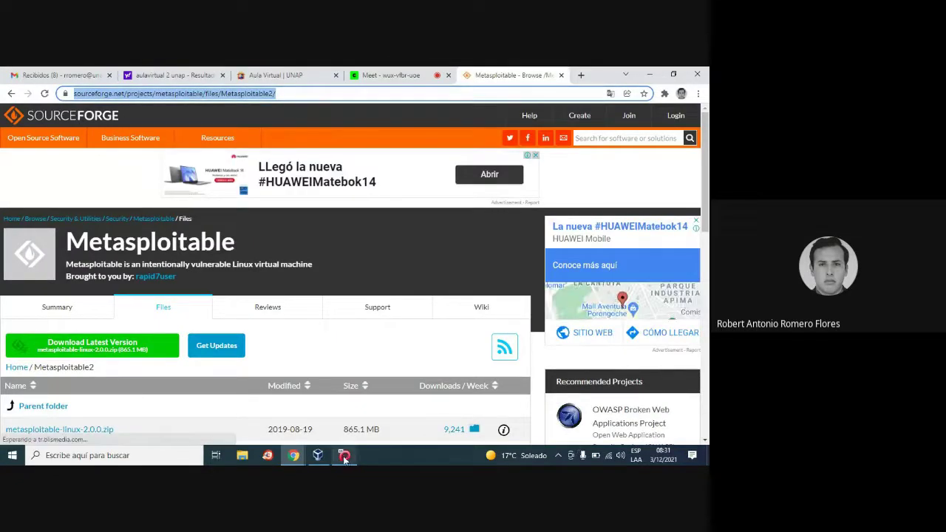
left_click(129, 457)
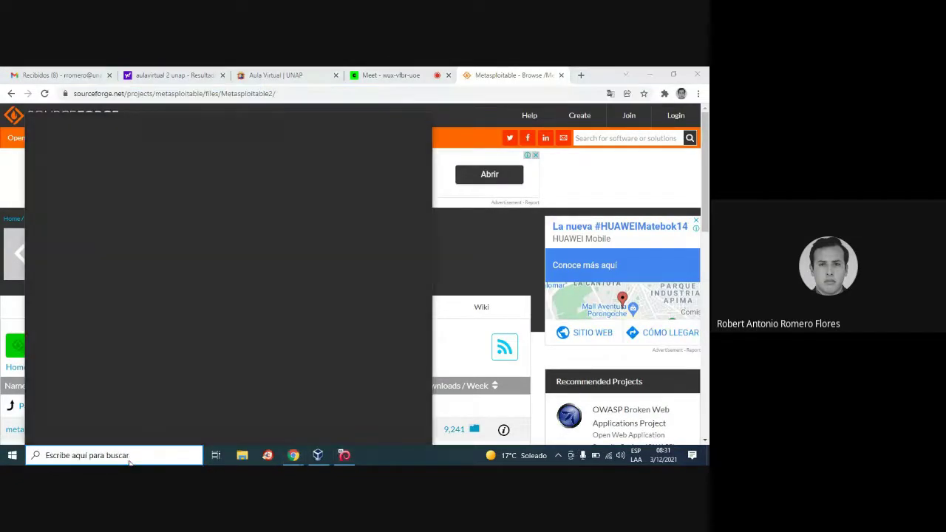
Launch the Lupa magnifier, zoom to 200%, then back to 100% over the SourceForge page.
type("l")
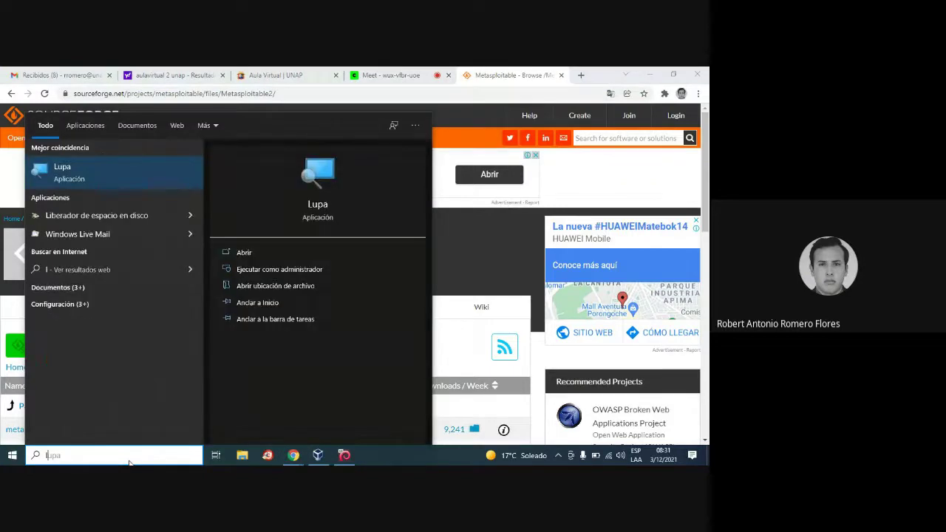
left_click(325, 183)
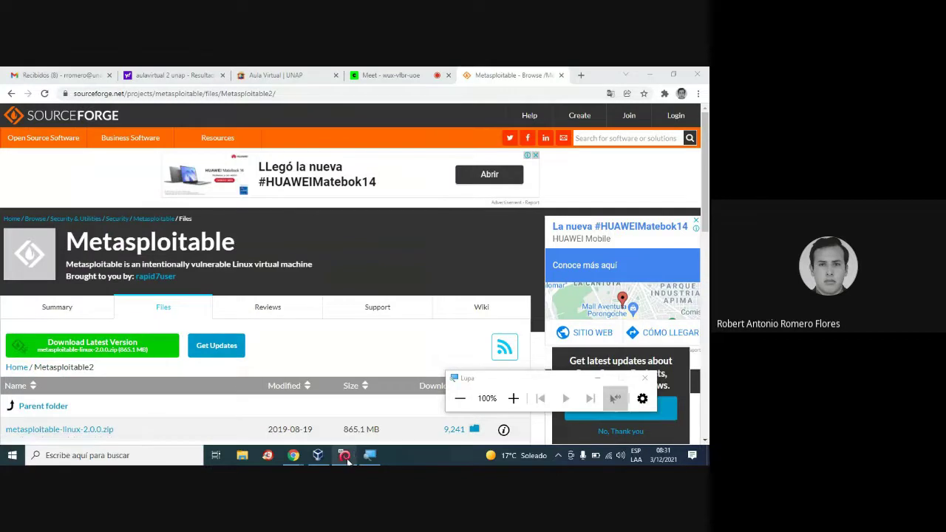
left_click(344, 455)
left_click(47, 192)
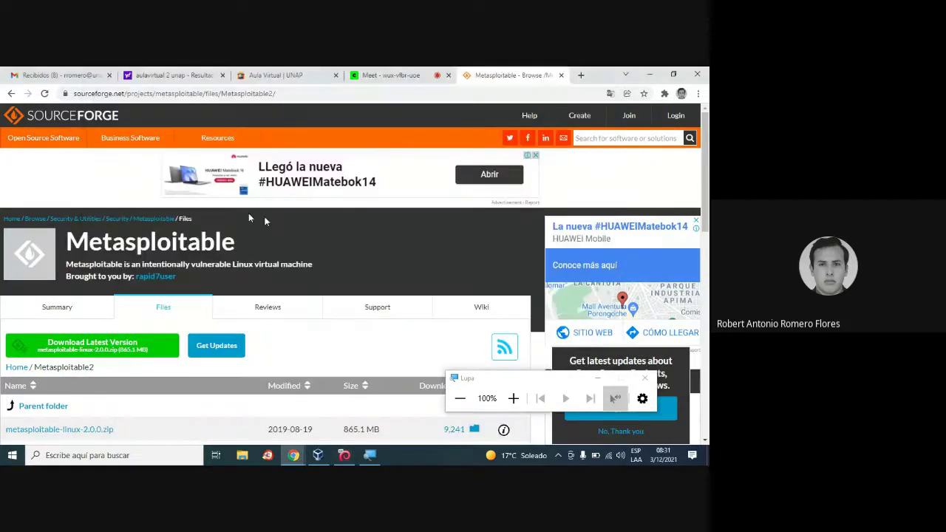
left_click(513, 399)
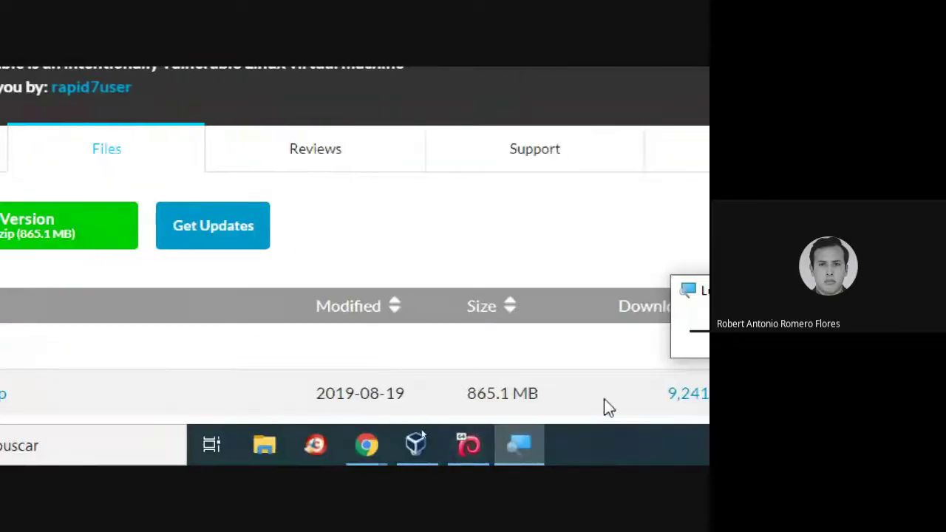
left_click(653, 332)
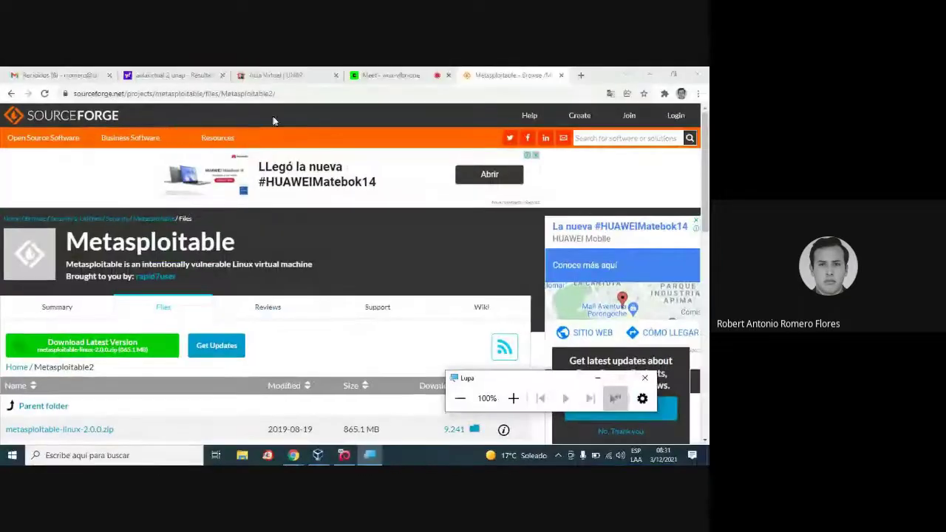
Copy the SourceForge address and go to the course's Unidades section in Aula Virtual UNAP.
left_click(303, 95)
key("ctrl+c")
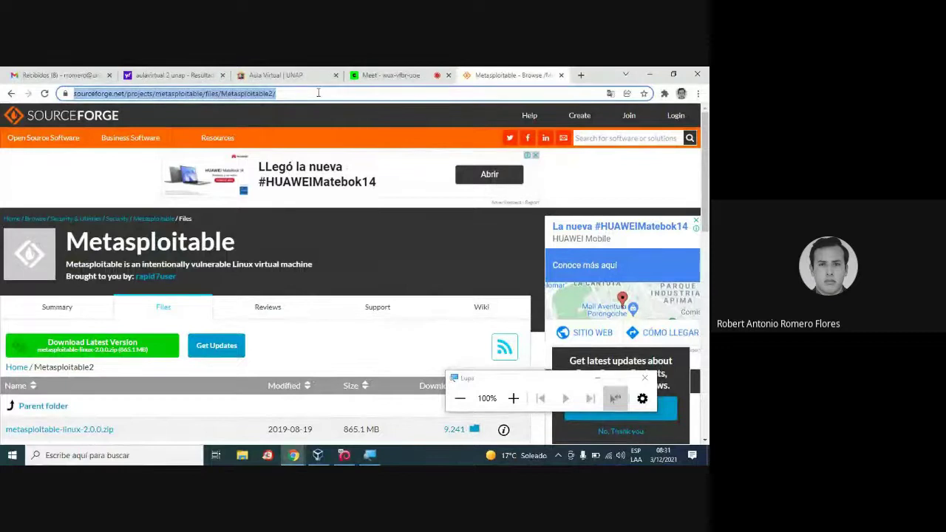
left_click(291, 75)
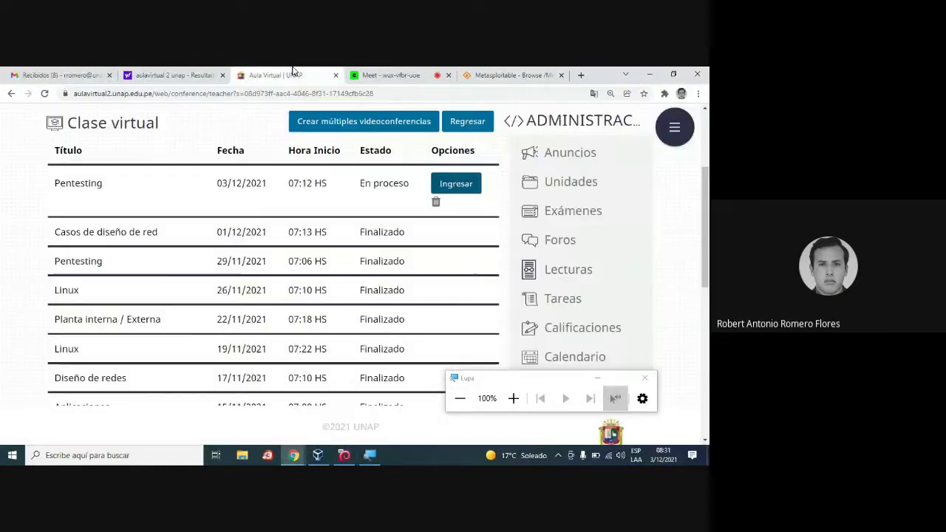
scroll(220, 268, "down", 2)
scroll(219, 263, "up", 4)
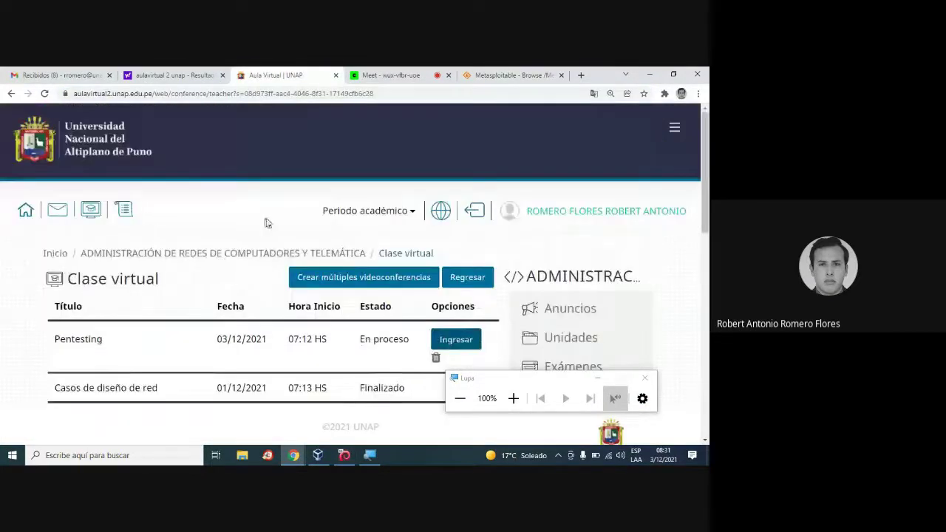
left_click(246, 256)
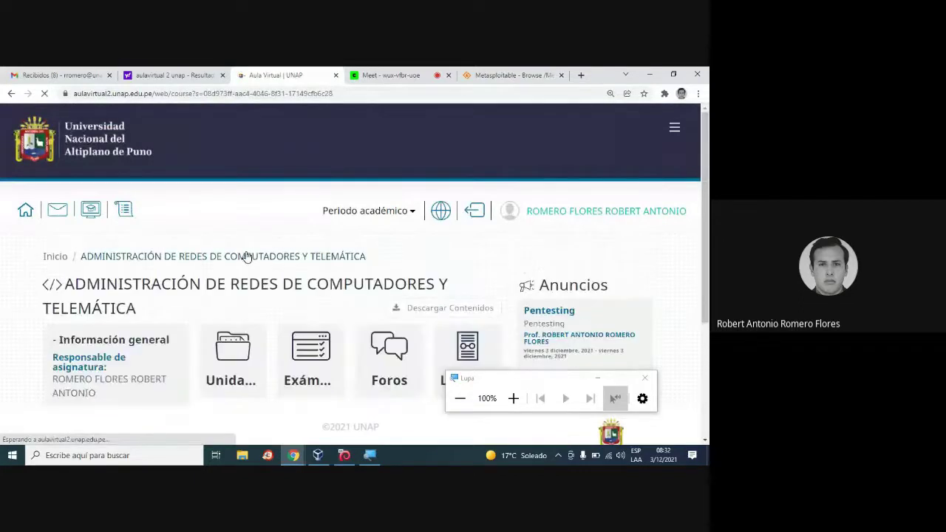
scroll(244, 254, "down", 3)
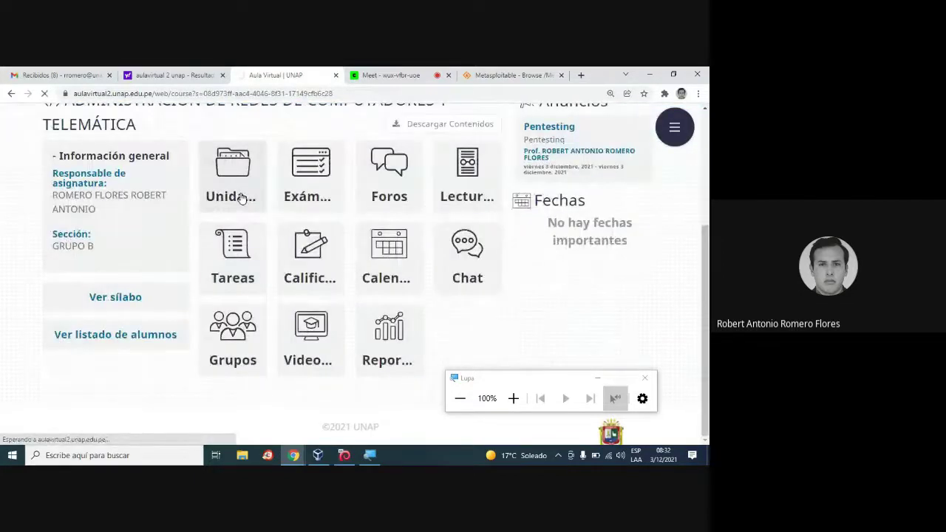
left_click(236, 195)
scroll(254, 205, "down", 15)
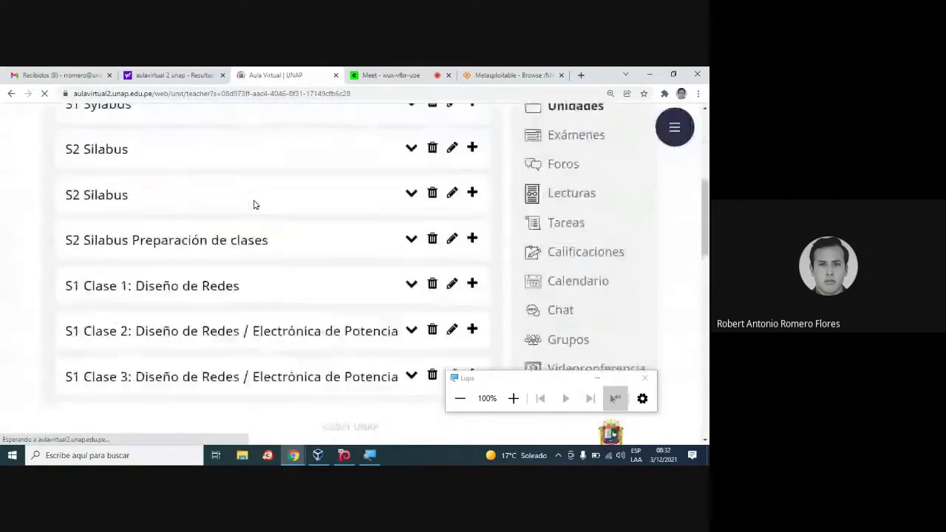
scroll(253, 199, "down", 1)
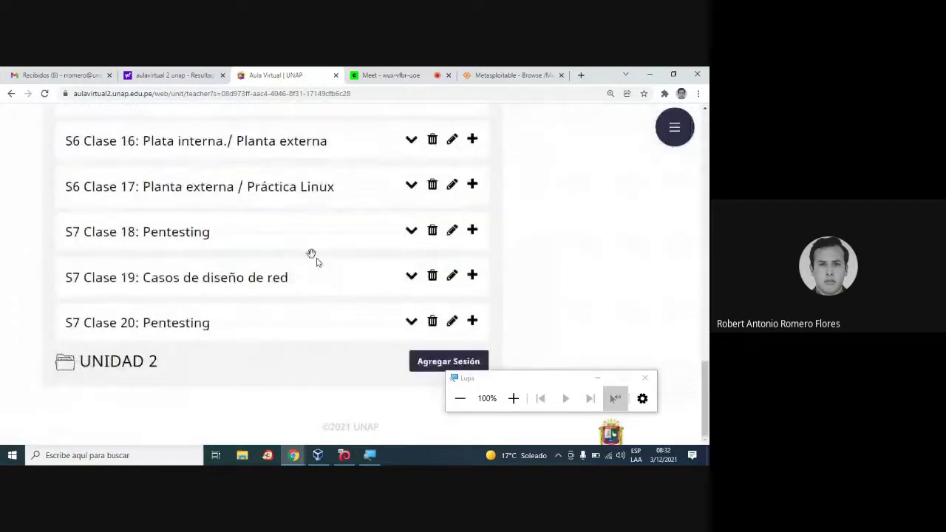
Add a hyperlink resource 'Metasploit2' with the pasted SourceForge URL under S7 Clase 20 and save.
left_click(472, 322)
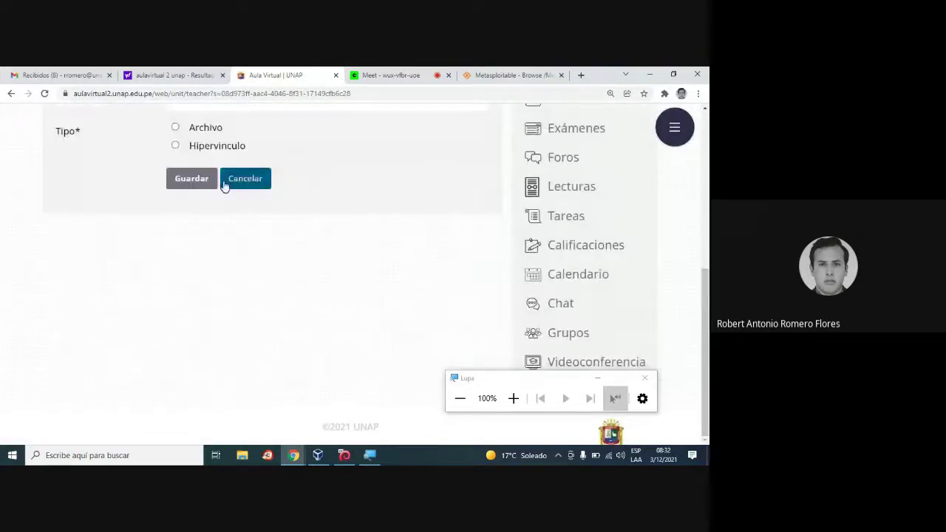
scroll(222, 192, "up", 2)
left_click(222, 252)
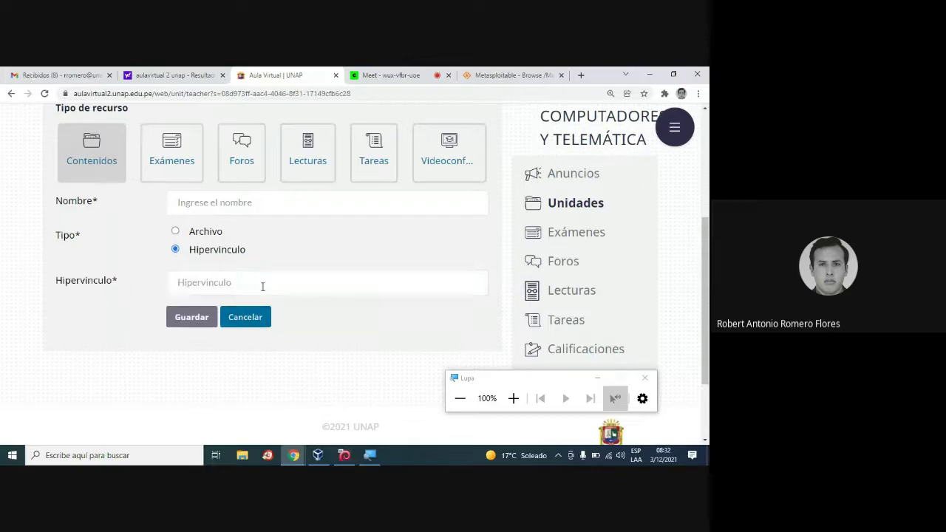
left_click(261, 283)
key("ctrl+v")
left_click(240, 200)
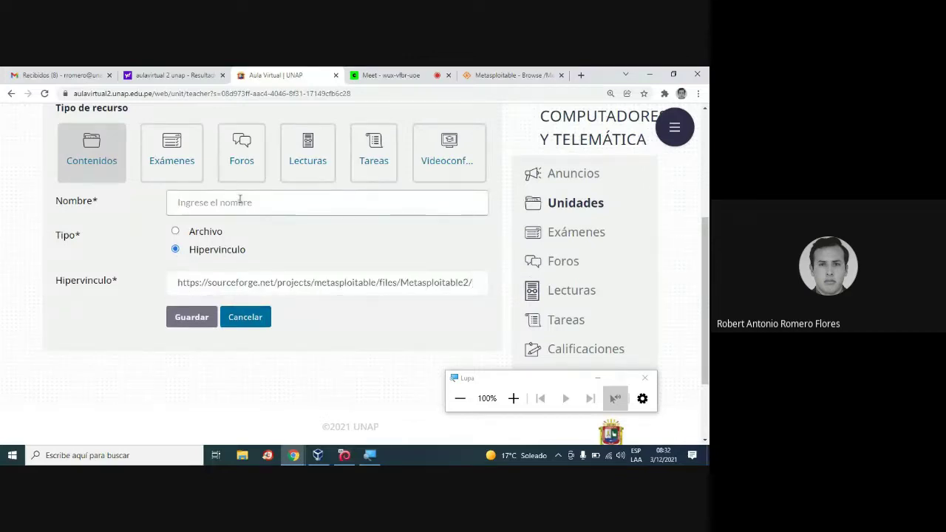
type("Metas")
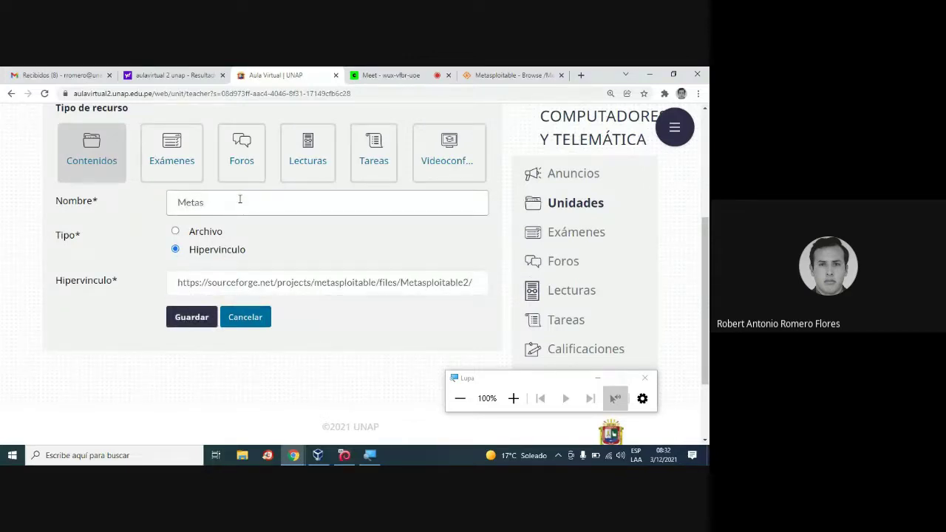
type("ploit2")
left_click(194, 317)
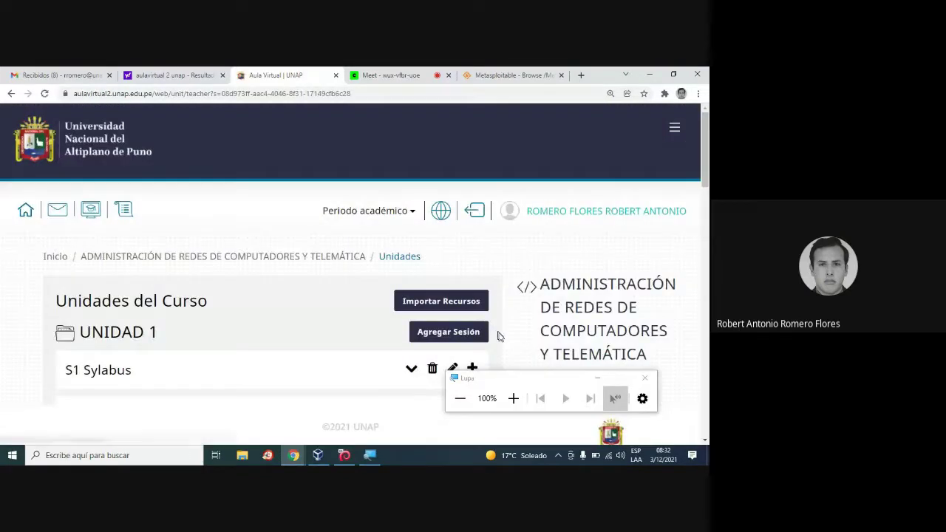
Move the magnifier toolbar higher, check the course units, and return to the SourceForge tab.
left_click_drag(542, 390, 571, 242)
left_click(25, 308)
scroll(25, 308, "down", 8)
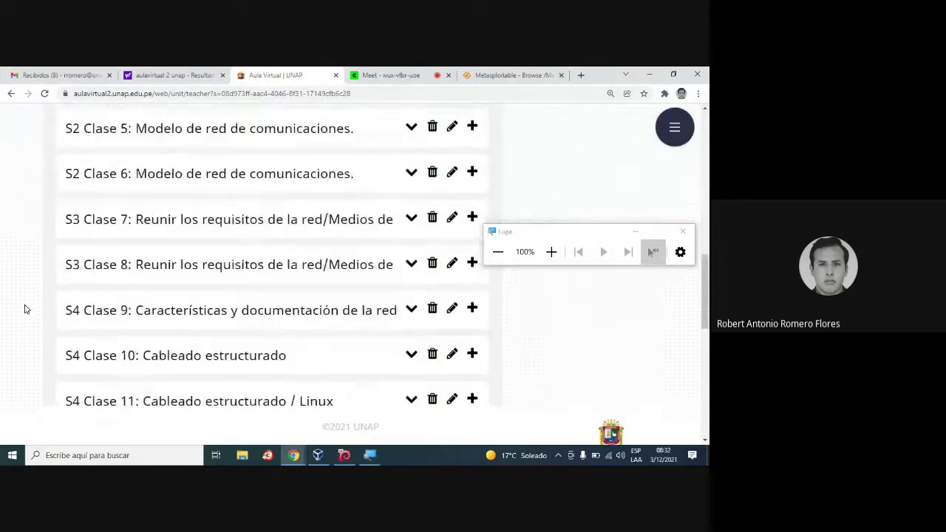
scroll(25, 308, "down", 10)
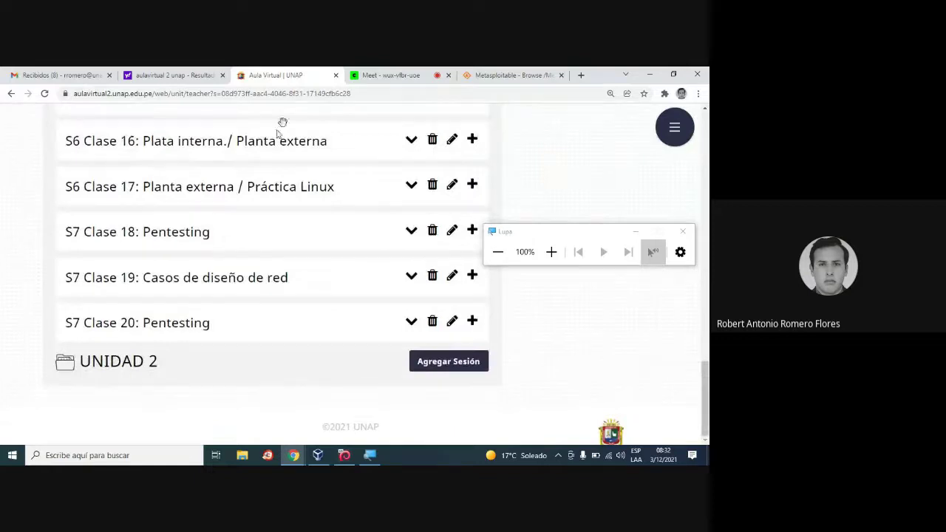
left_click(509, 74)
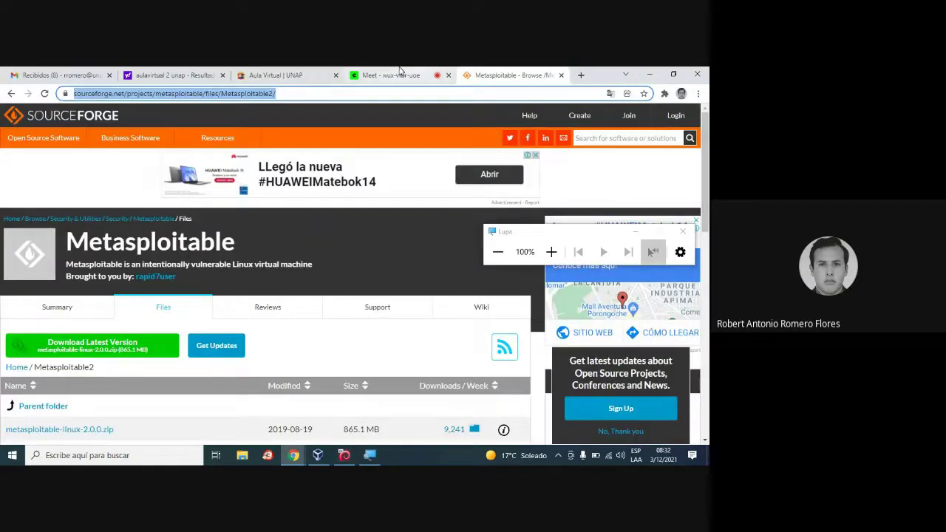
Bring the Kali installer forward and minimize Chrome while the system copies to disk.
left_click(399, 71)
left_click(344, 456)
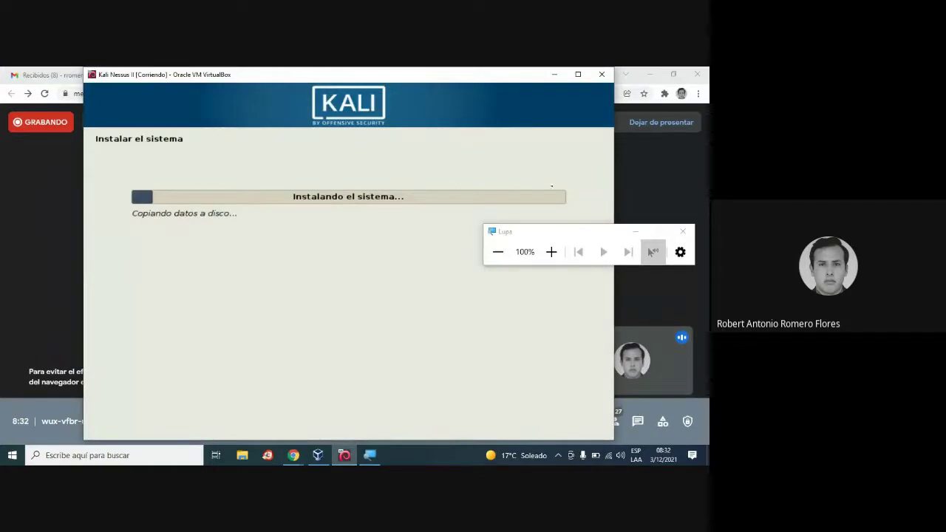
left_click(649, 74)
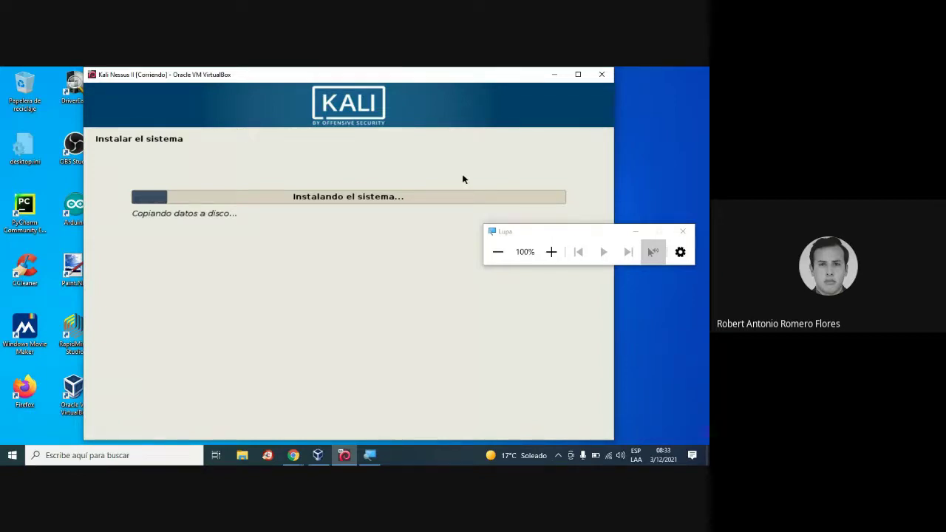
Bring the browser forward and load Google in the SourceForge Metasploitable tab.
mouse_move(295, 456)
left_click(251, 403)
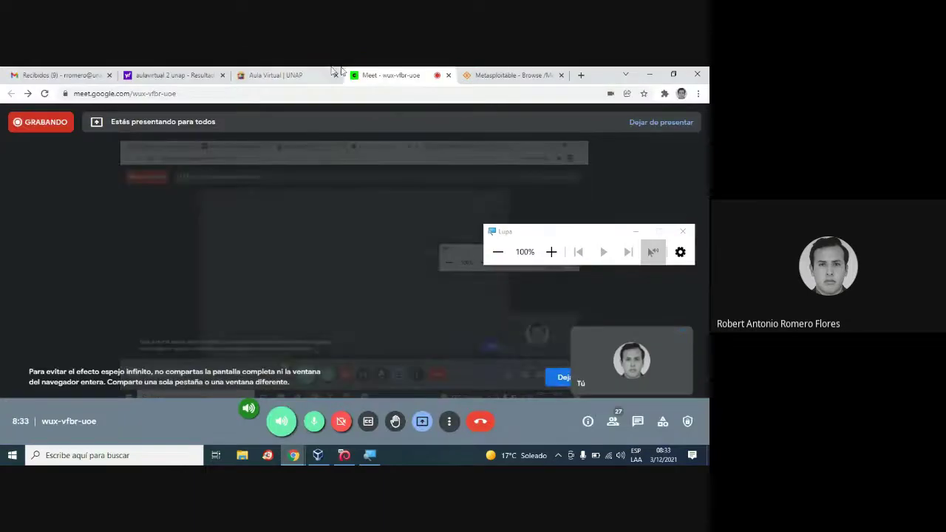
left_click(510, 75)
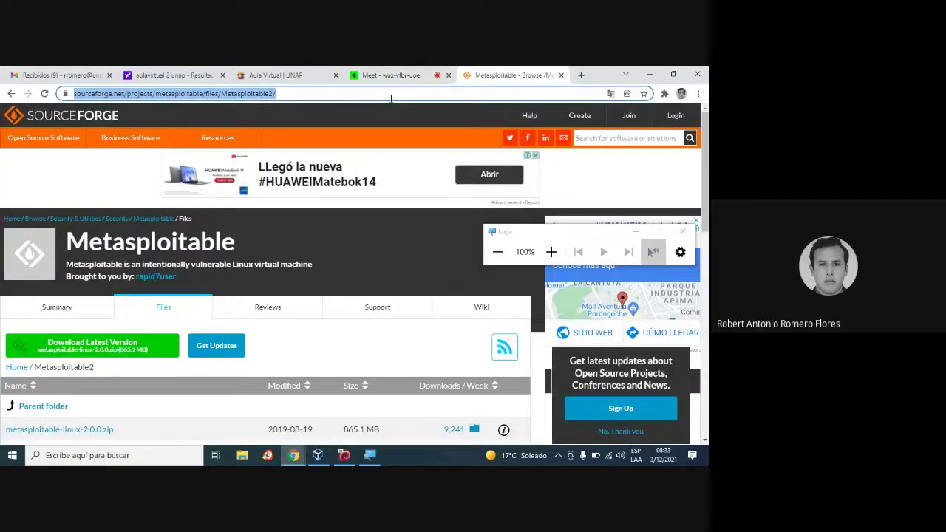
type("goo")
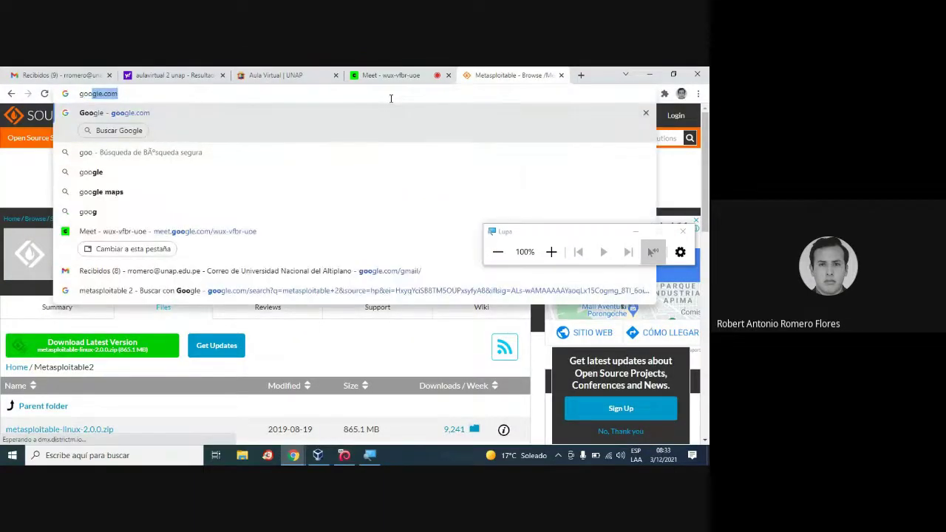
key("Return")
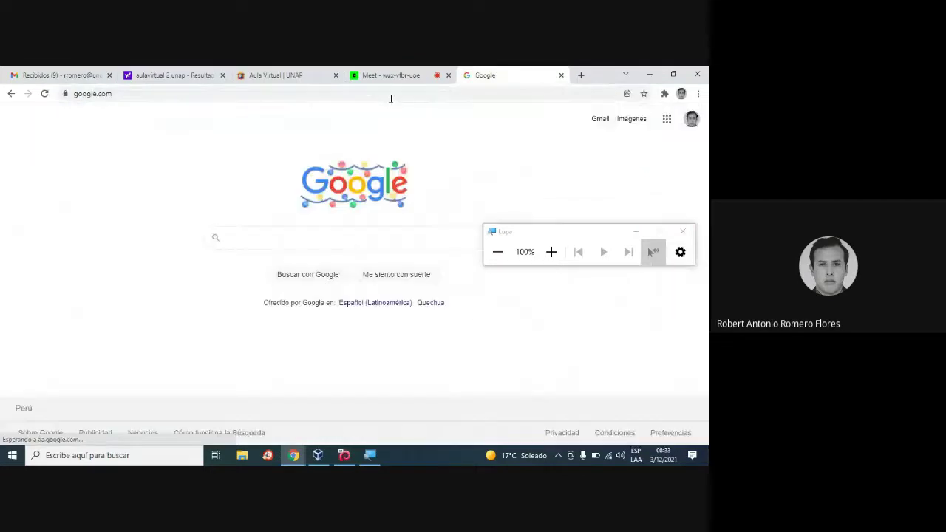
Search Google for 'nessus download' and scroll to Tenable's results.
left_click_drag(537, 238, 631, 334)
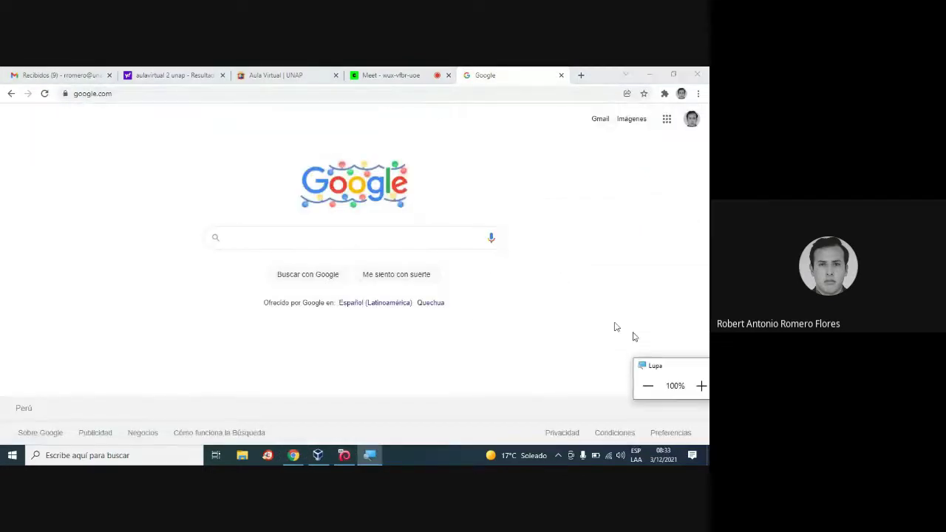
left_click(288, 236)
type("nessus")
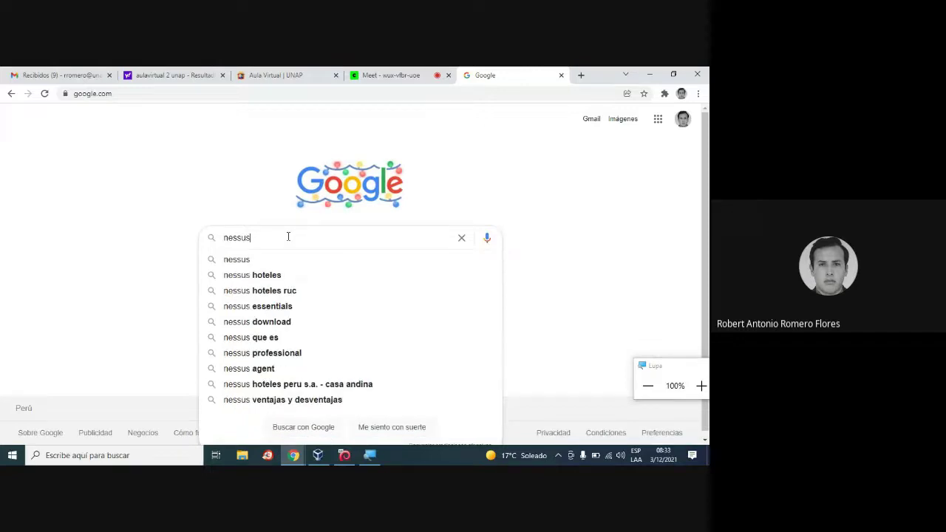
type(" download")
key("Return")
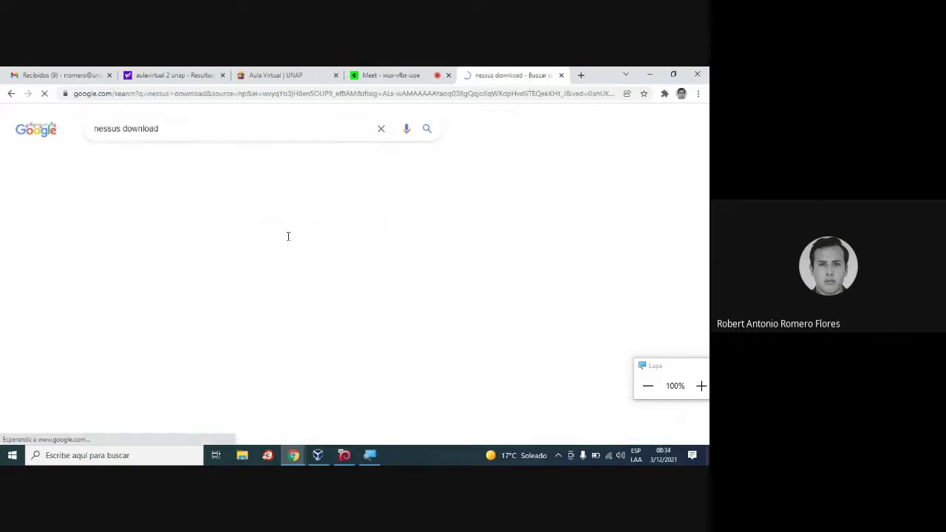
scroll(485, 285, "down", 3)
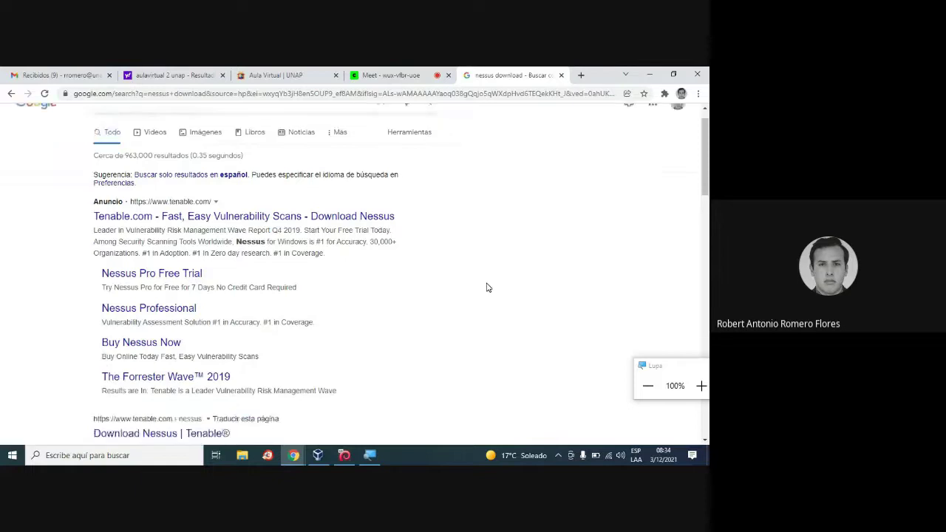
Open the 'Download Nessus | Tenable®' result and skim the top of the page.
left_click(147, 204)
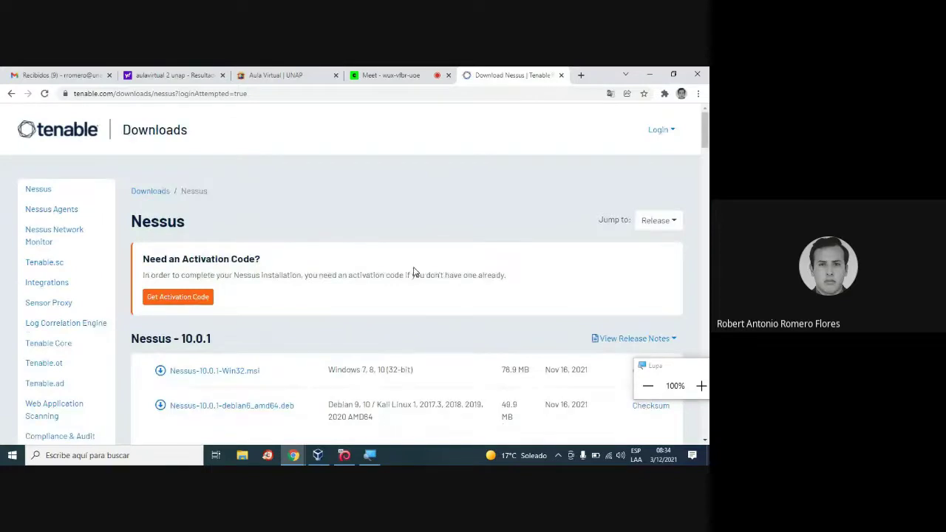
scroll(414, 272, "down", 3)
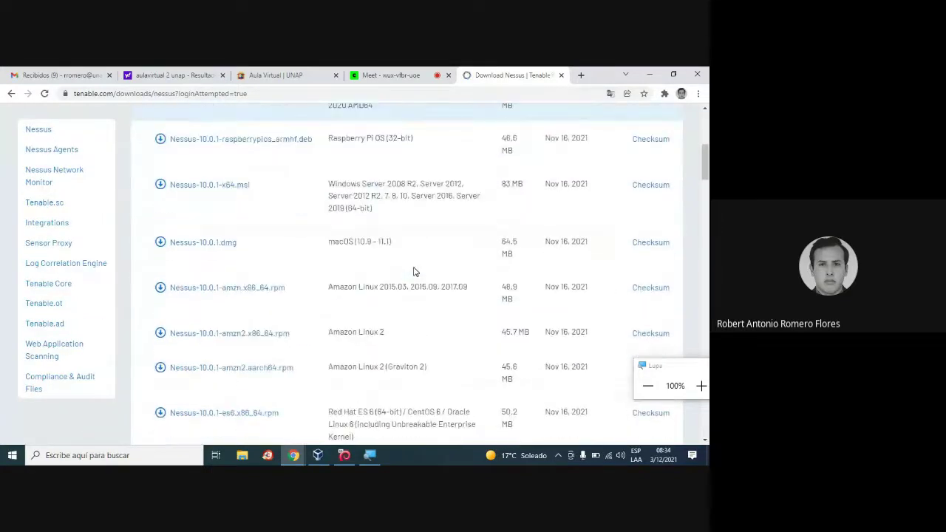
scroll(413, 272, "down", 10)
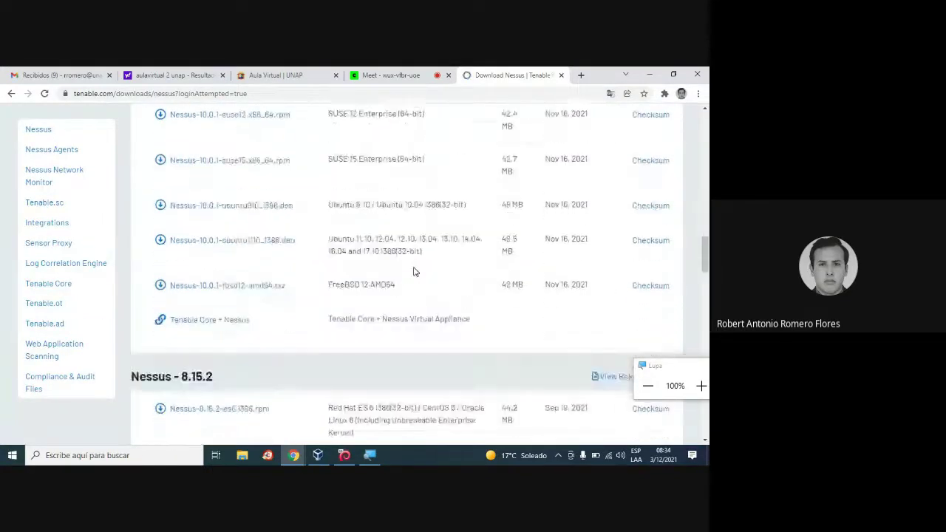
scroll(414, 272, "up", 7)
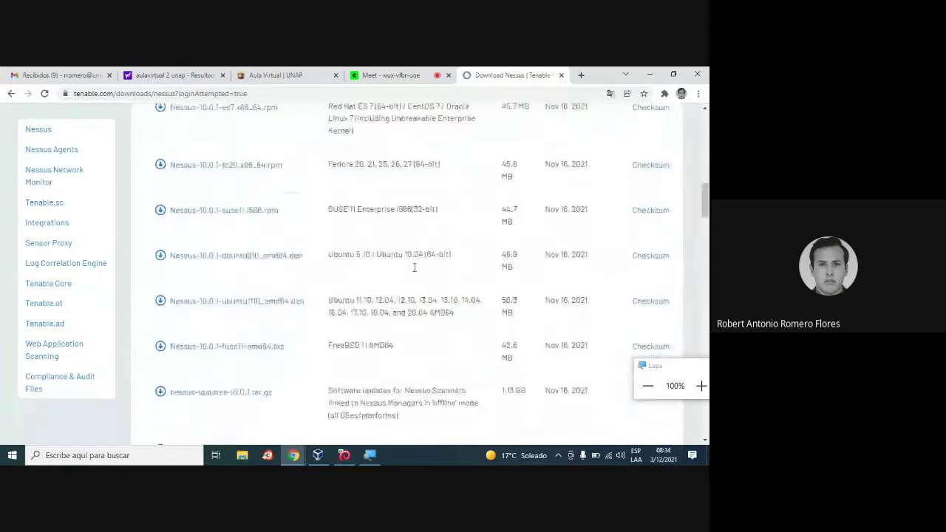
scroll(415, 267, "up", 5)
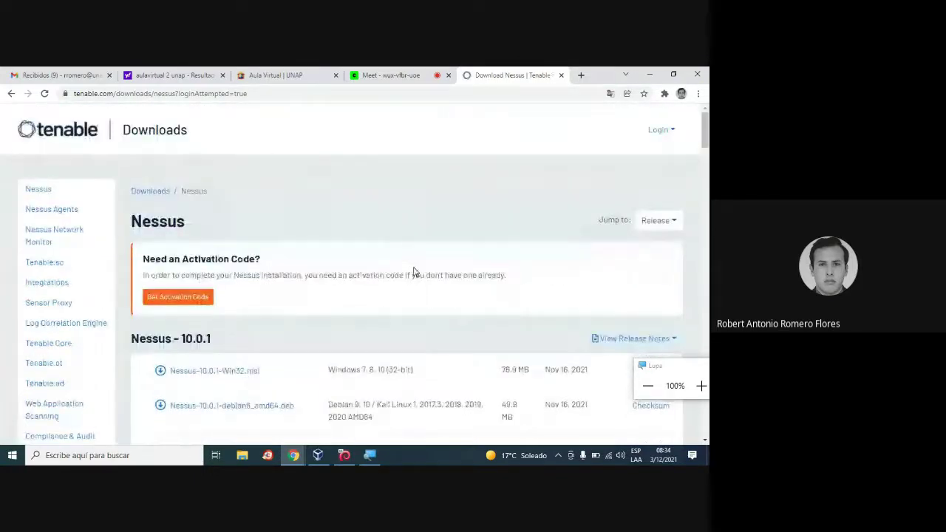
scroll(289, 260, "down", 2)
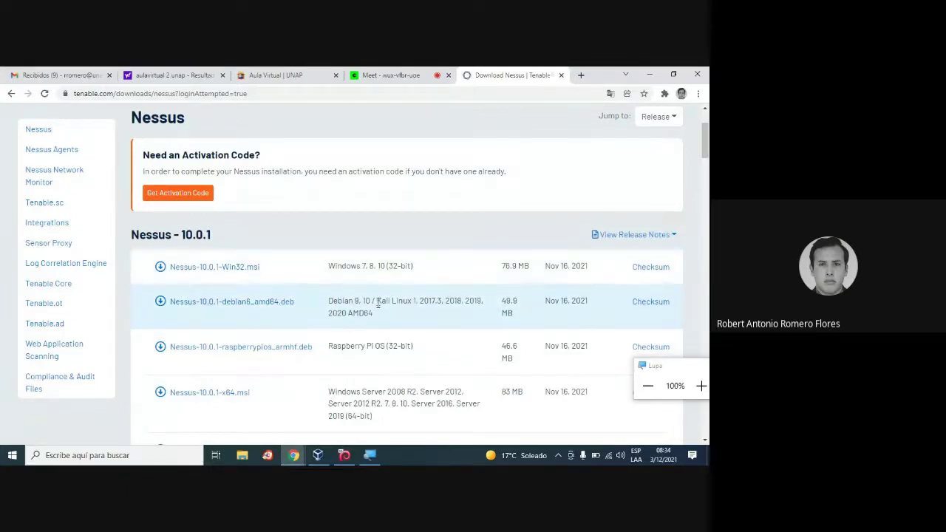
Scroll through the Nessus 10.0.1 installer table for each operating system, then back up.
scroll(388, 351, "down", 1)
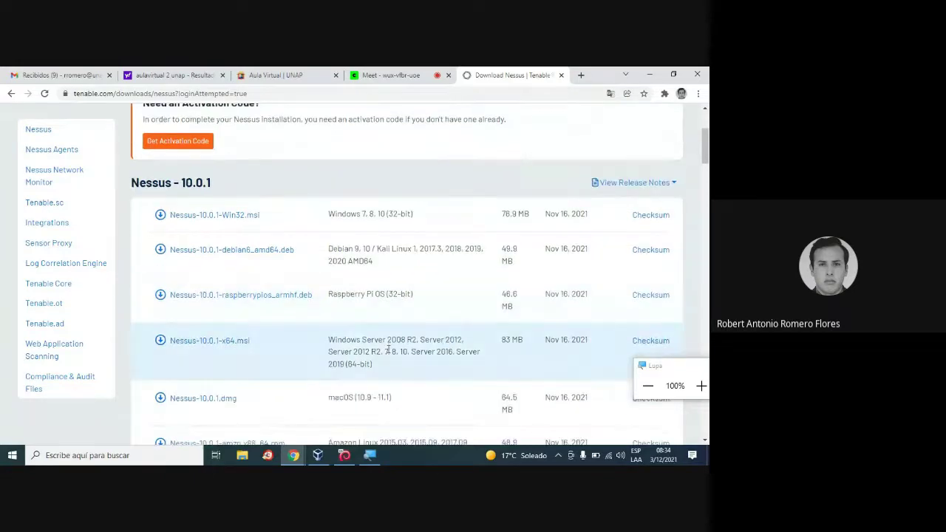
scroll(388, 351, "down", 2)
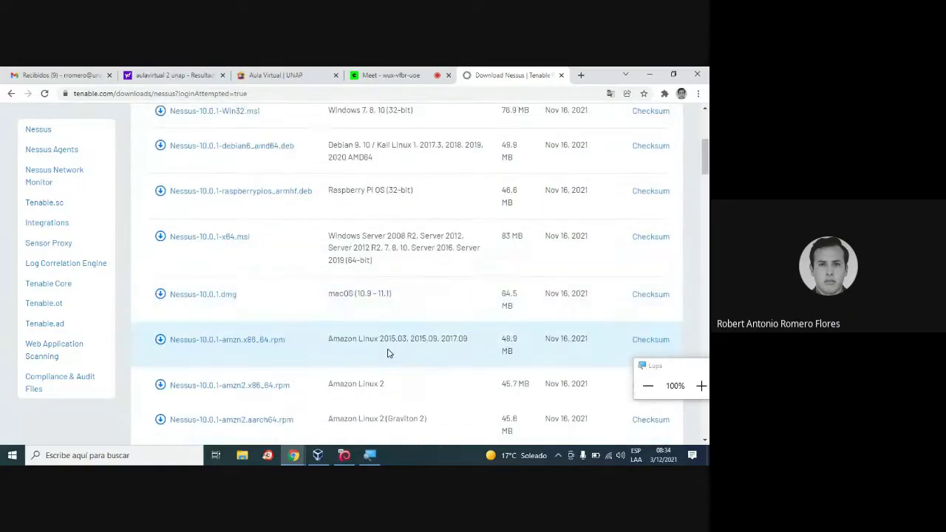
scroll(387, 352, "down", 1)
scroll(389, 353, "down", 1)
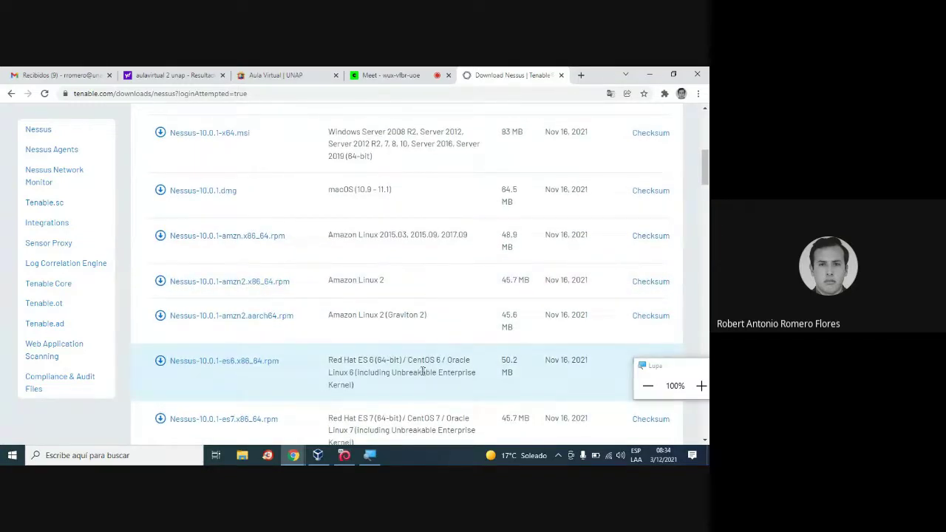
scroll(394, 377, "down", 1)
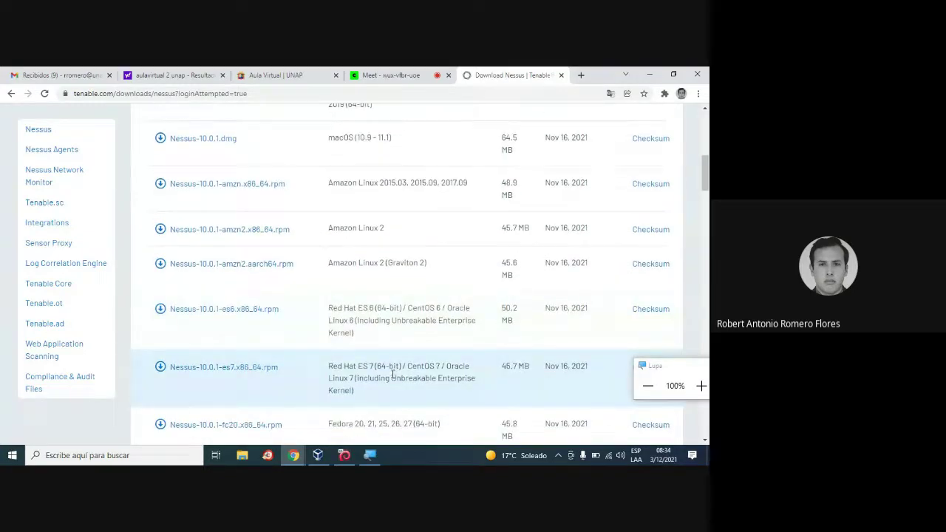
scroll(390, 366, "down", 2)
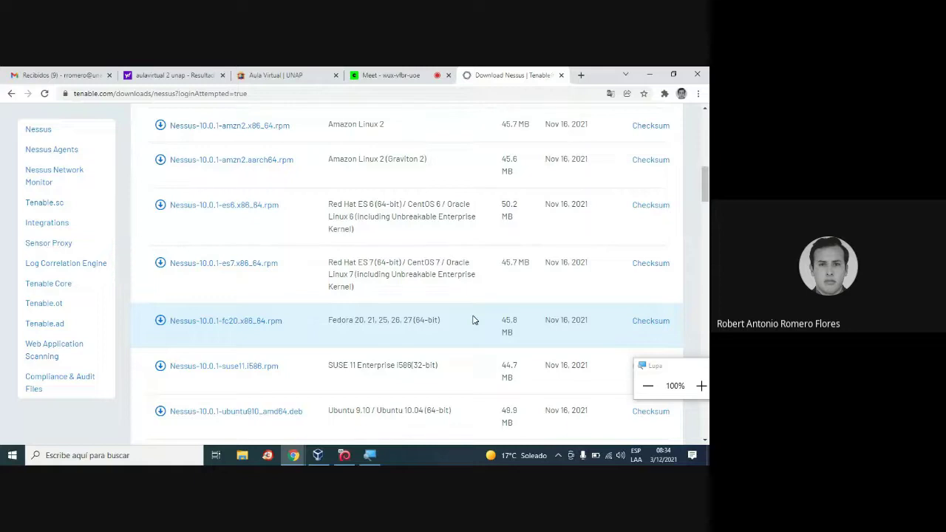
scroll(474, 320, "down", 3)
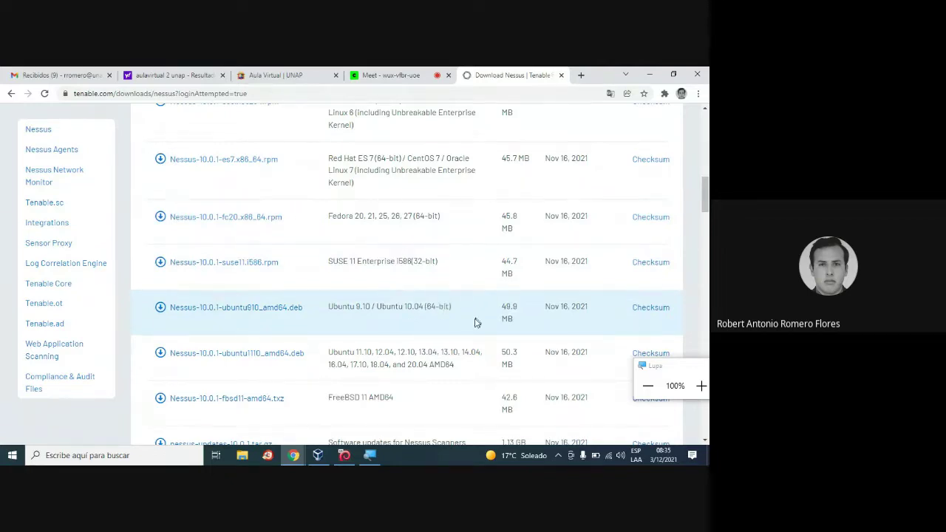
scroll(473, 325, "down", 1)
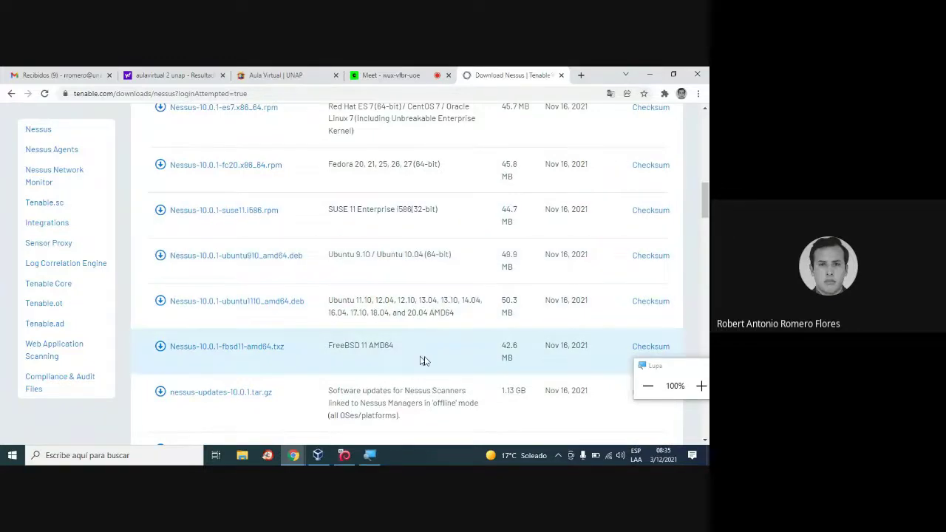
scroll(456, 362, "down", 3)
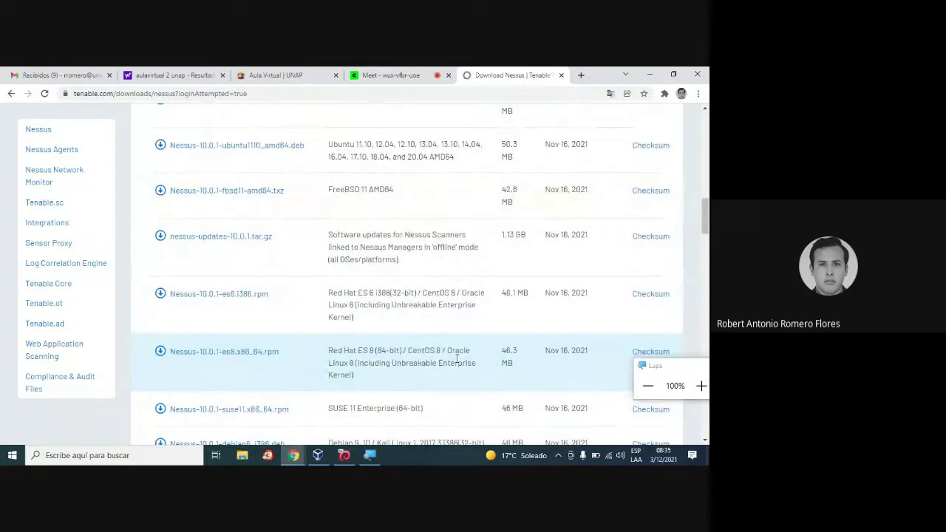
scroll(457, 359, "down", 4)
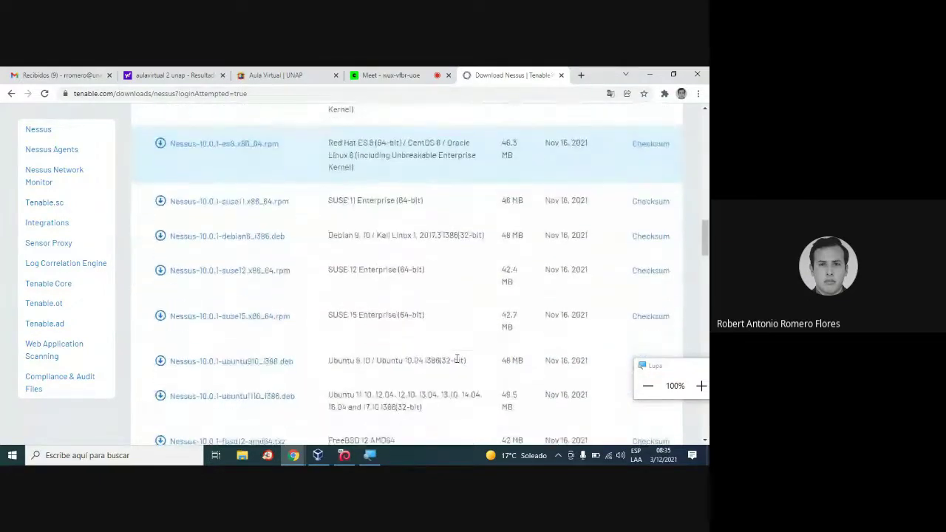
scroll(456, 359, "down", 5)
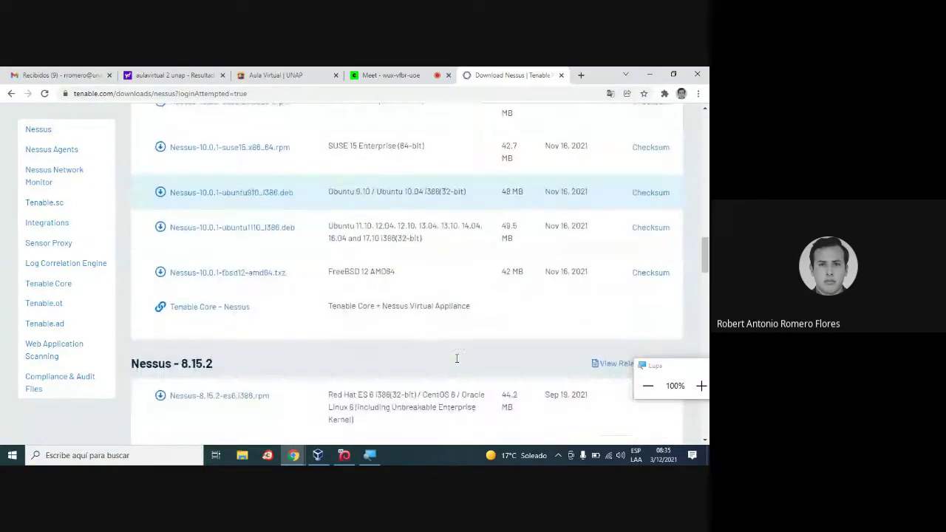
scroll(456, 358, "up", 5)
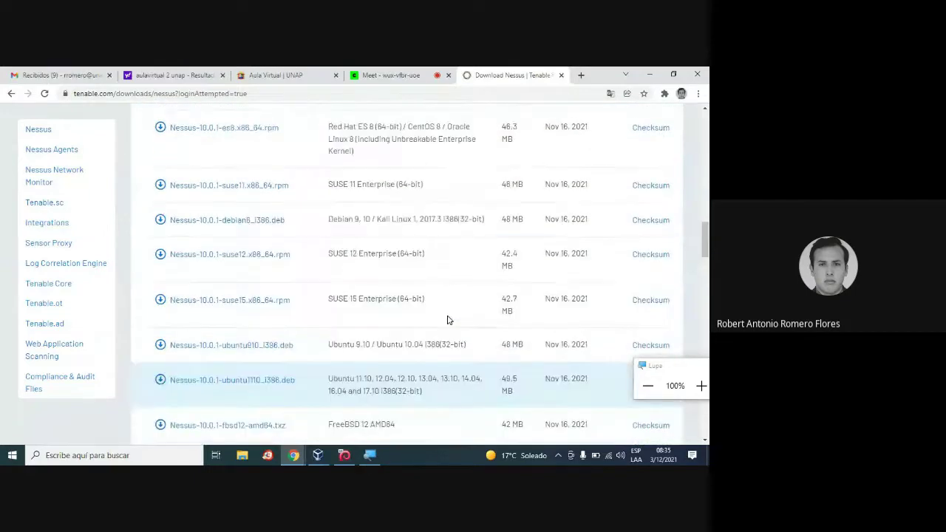
scroll(447, 320, "down", 6)
scroll(447, 320, "up", 5)
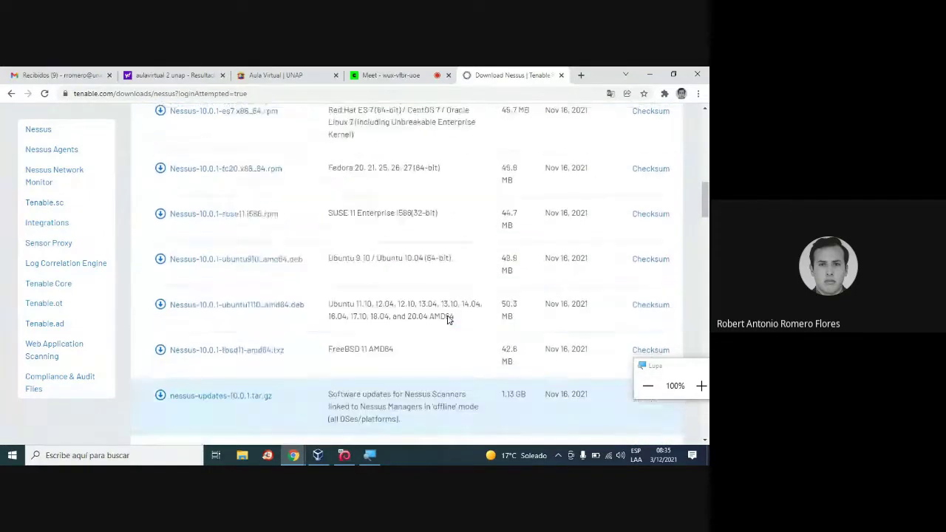
scroll(447, 320, "up", 6)
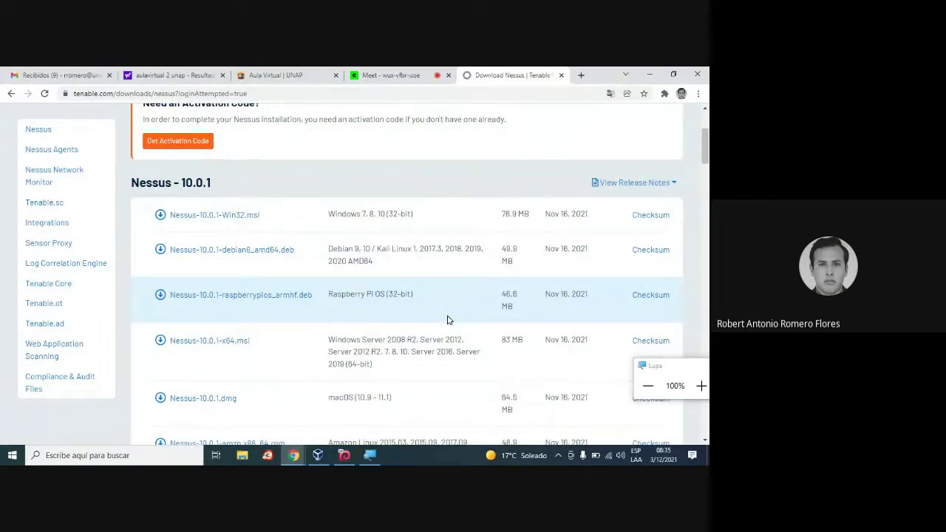
Review the 49.9 MB Nessus-10.0.1-debian6_amd64.deb installer for Debian and Kali Linux.
scroll(445, 311, "up", 2)
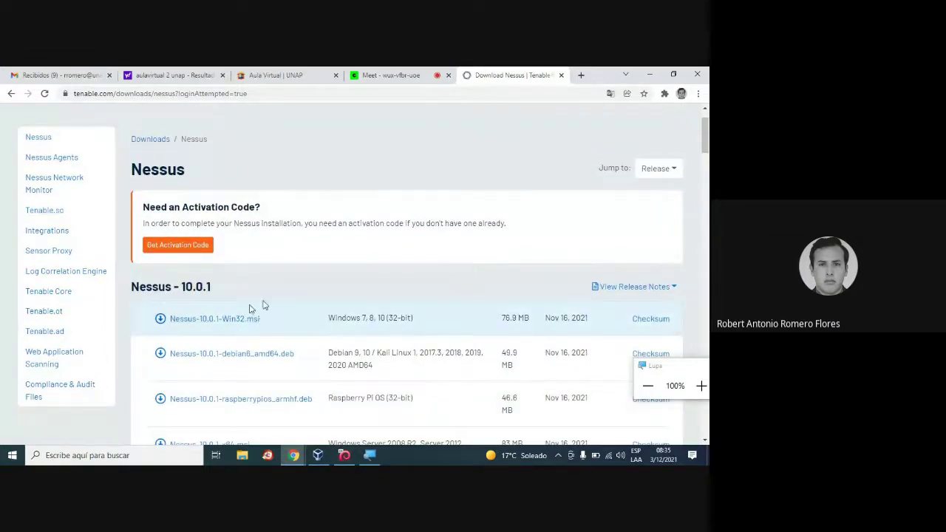
scroll(408, 296, "down", 3)
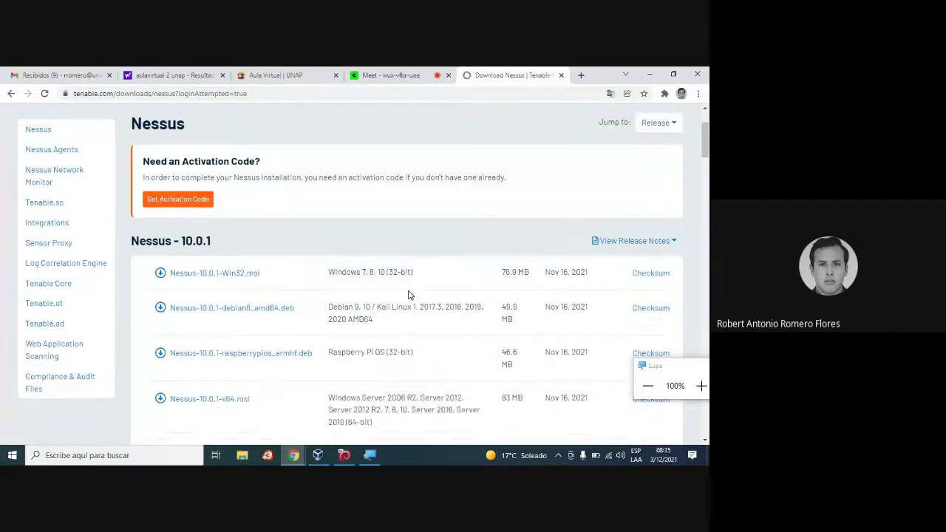
scroll(408, 295, "up", 2)
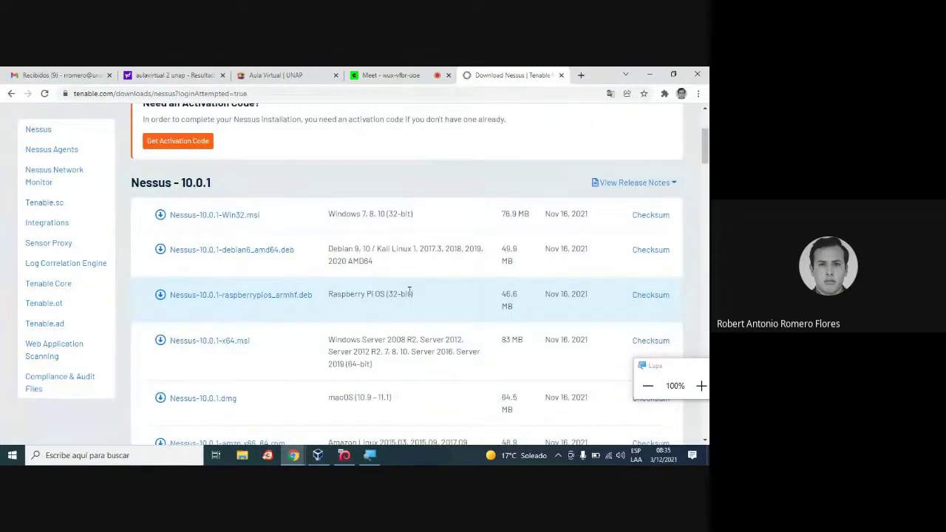
scroll(409, 290, "down", 1)
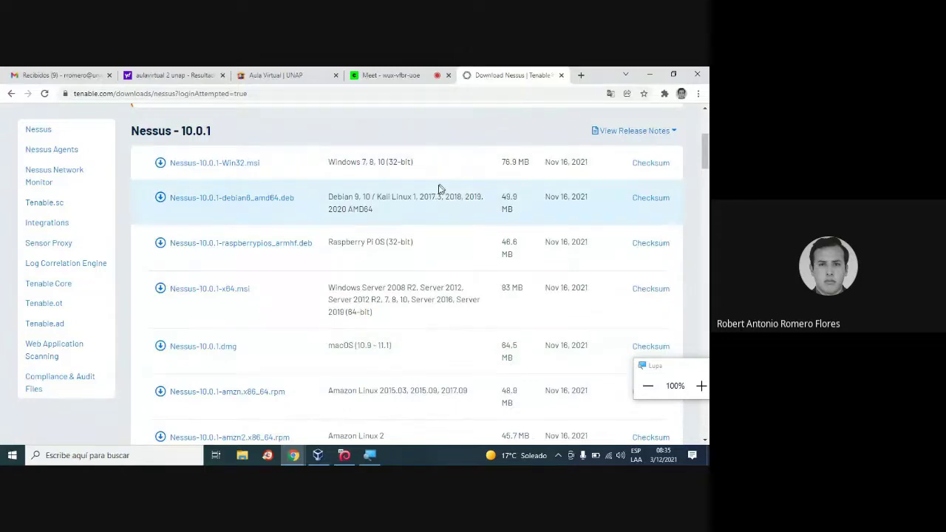
scroll(436, 189, "up", 1)
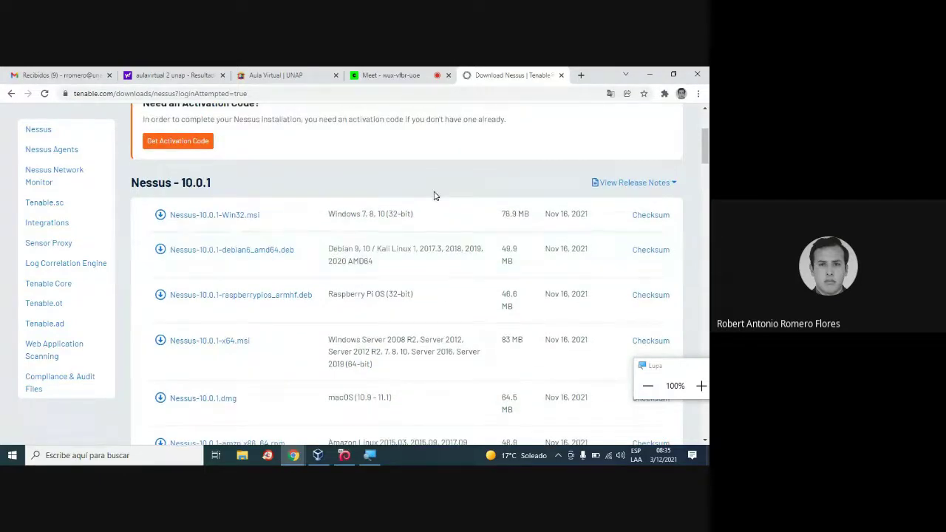
scroll(434, 195, "down", 2)
Check the Kali Nessus II VM, then bring the Tenable downloads page back in front.
left_click(377, 452)
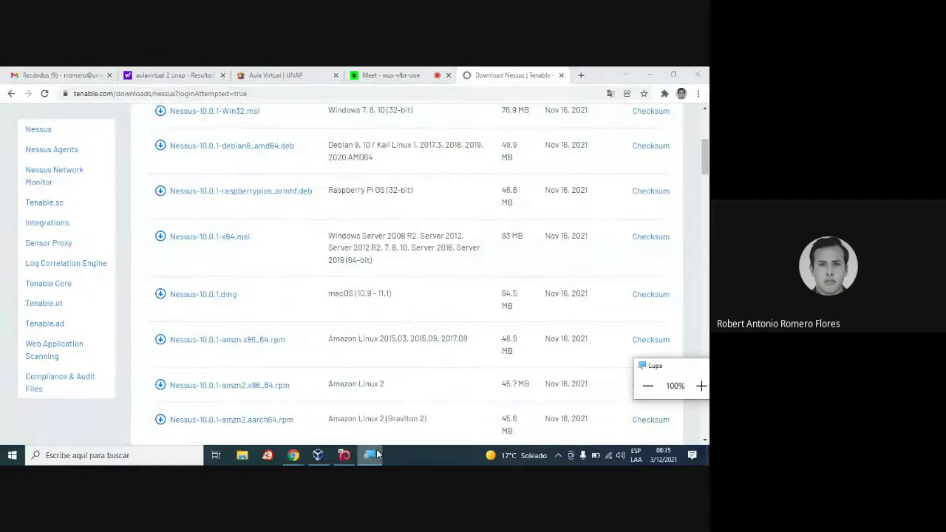
left_click(343, 455)
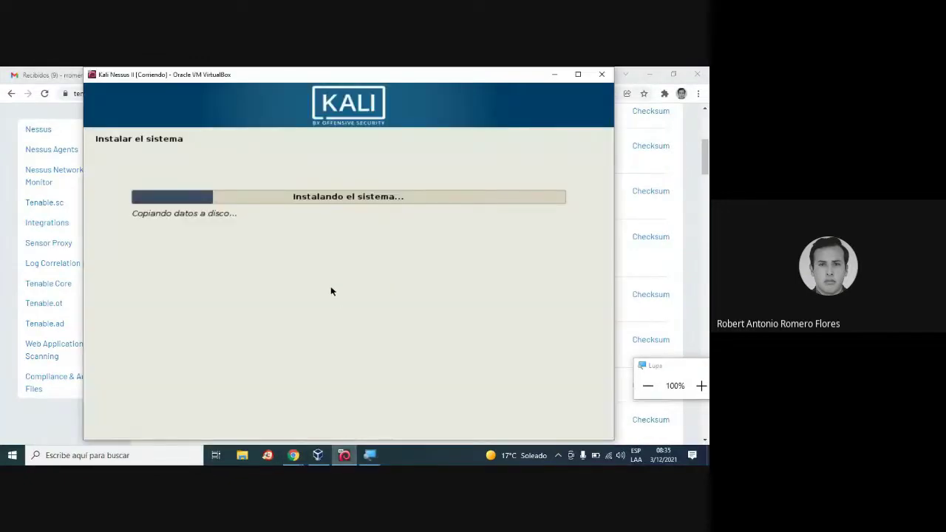
left_click(79, 260)
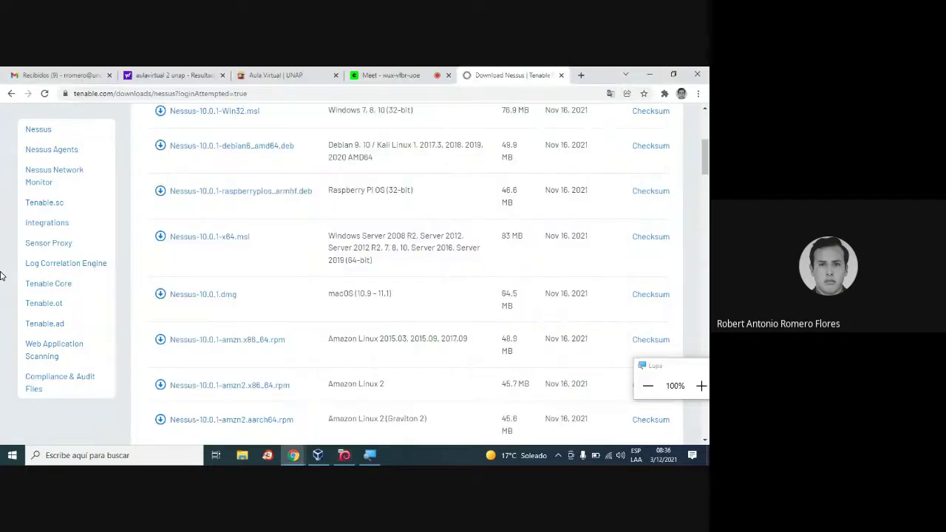
scroll(446, 297, "up", 3)
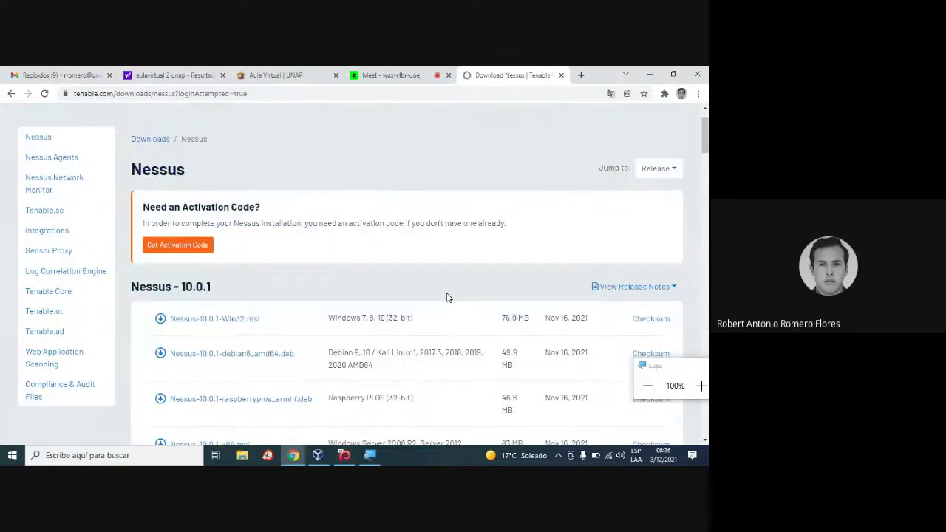
scroll(446, 297, "down", 1)
scroll(447, 297, "up", 1)
scroll(344, 282, "up", 1)
scroll(343, 279, "down", 5)
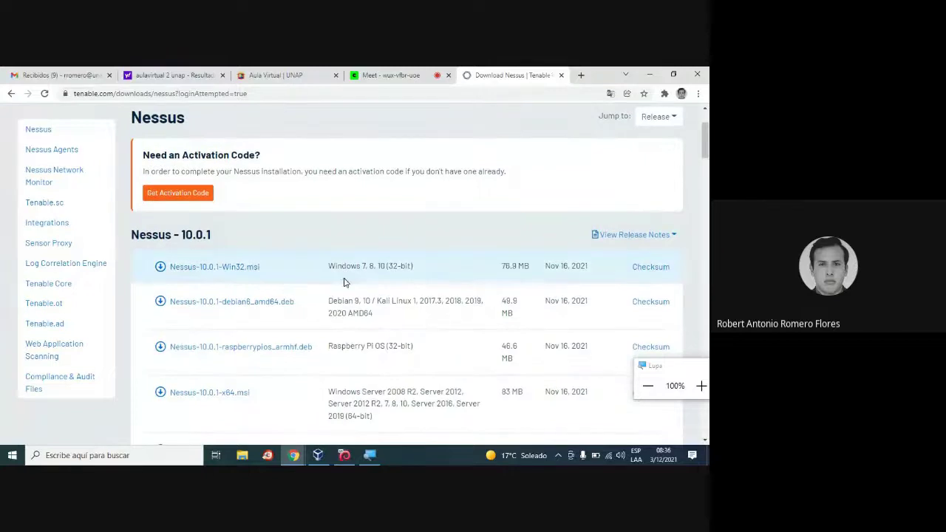
scroll(343, 280, "down", 2)
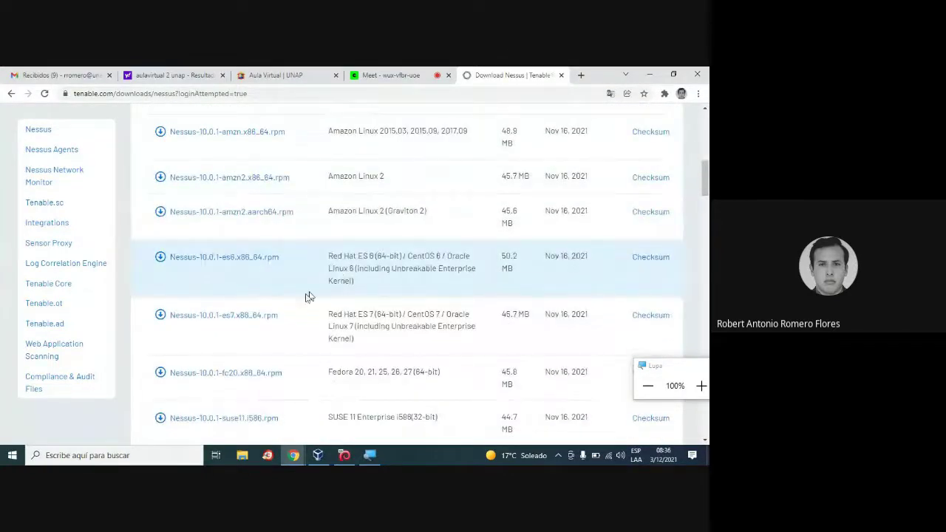
scroll(251, 266, "up", 2)
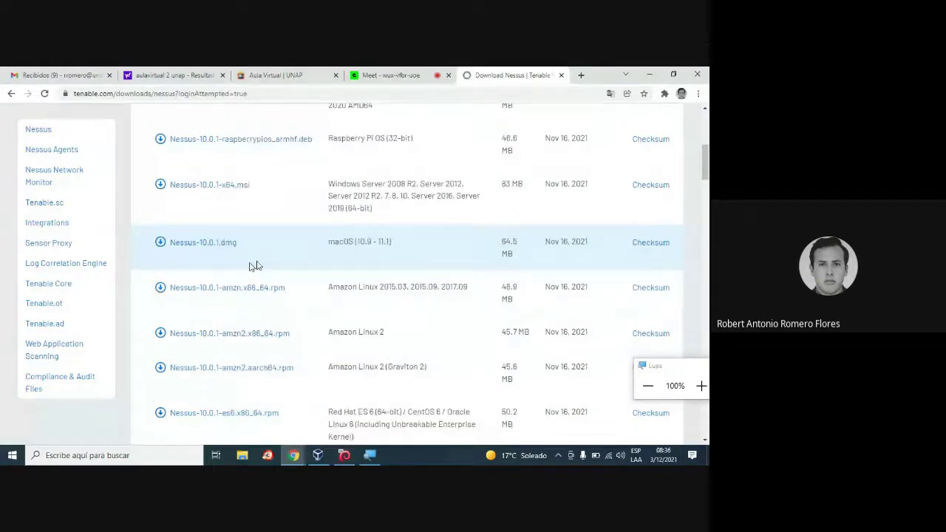
scroll(270, 278, "up", 1)
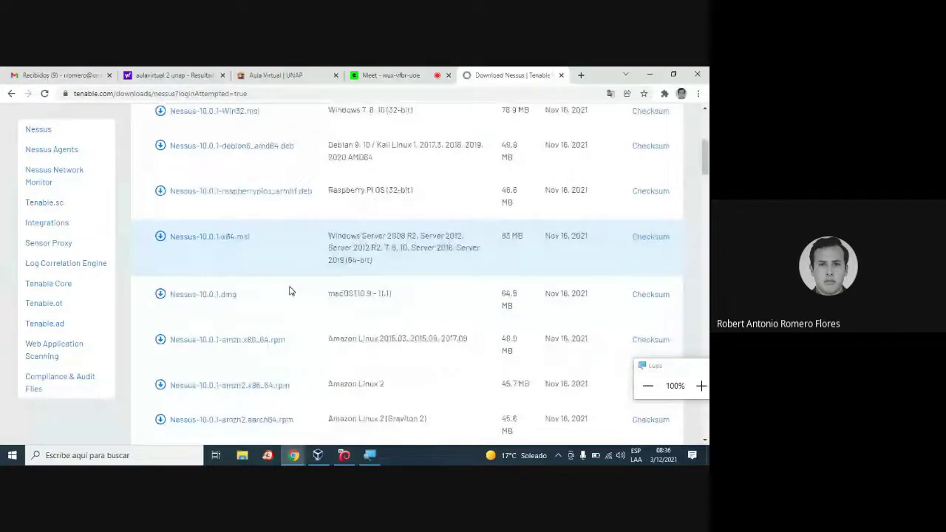
scroll(296, 310, "down", 2)
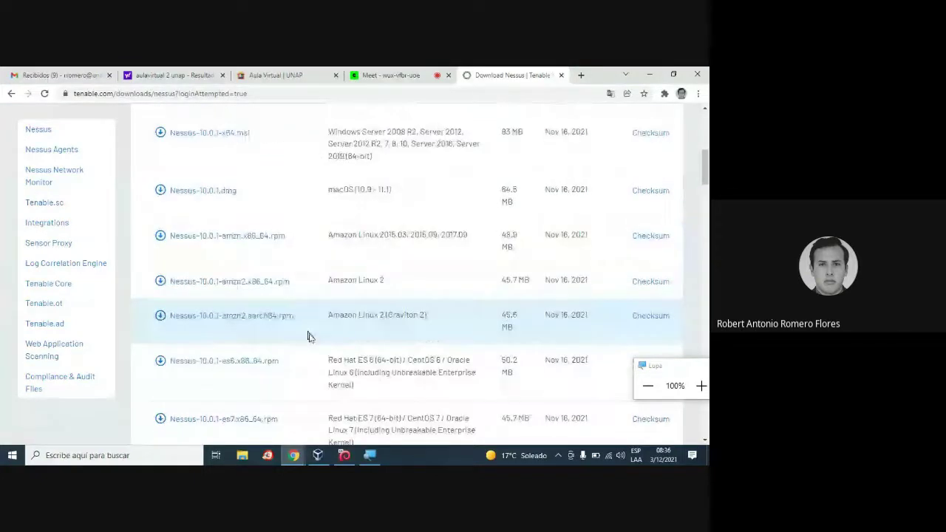
scroll(310, 340, "down", 4)
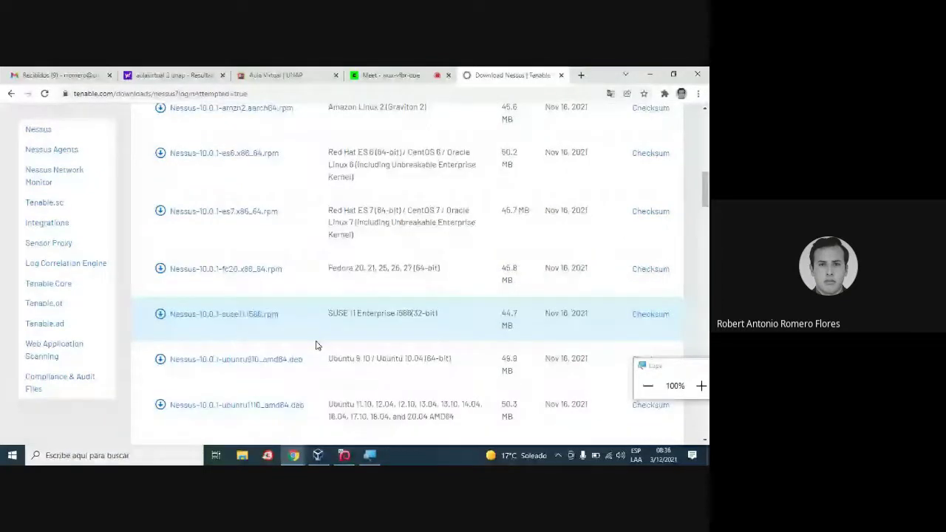
scroll(316, 344, "down", 6)
scroll(316, 343, "up", 10)
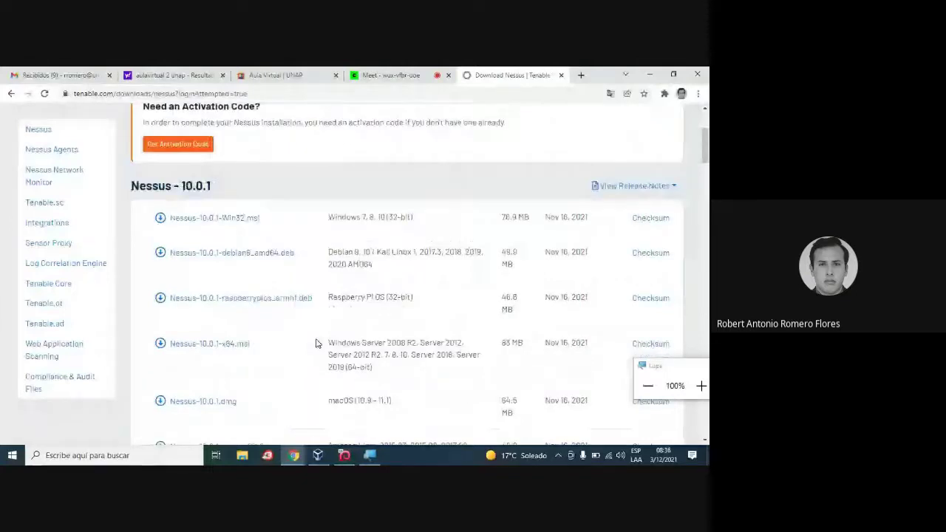
scroll(316, 344, "up", 3)
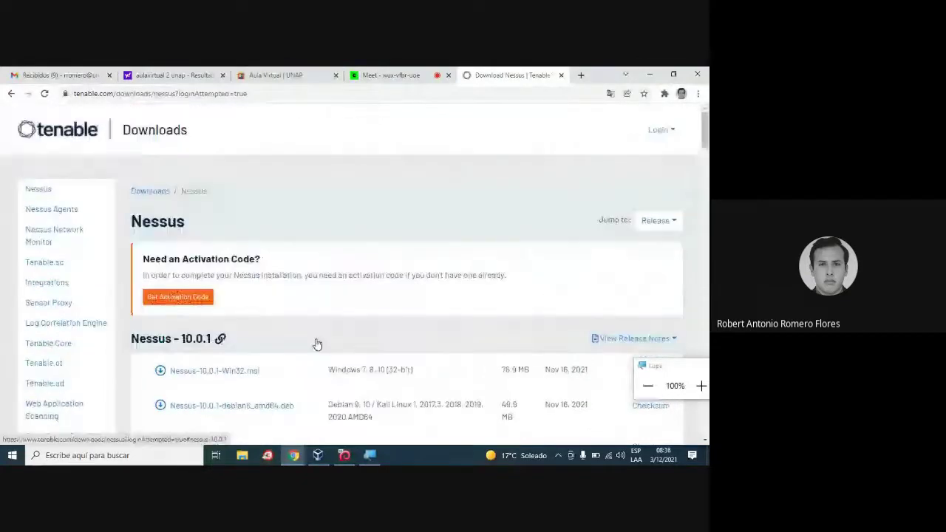
Search '4nonimez for fedora' in a new tab and browse result pages 2 and 3.
left_click(581, 75)
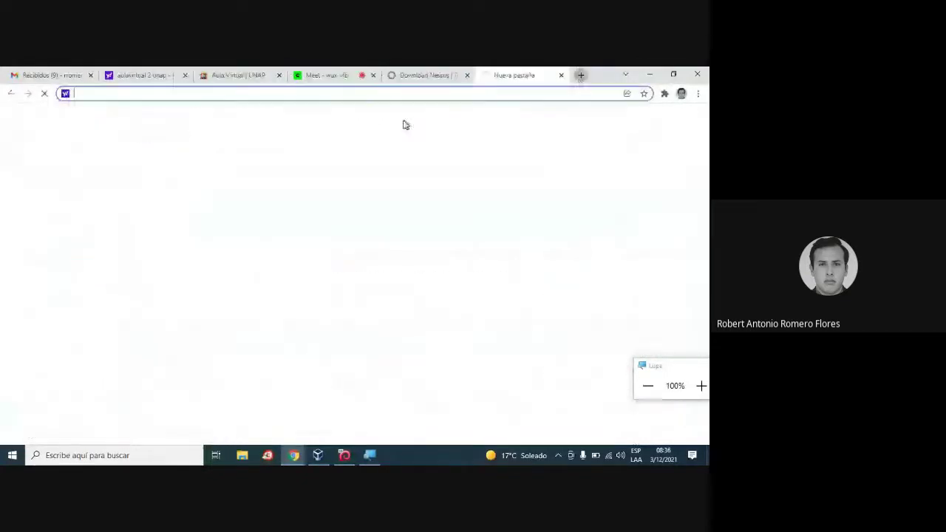
type("4noni")
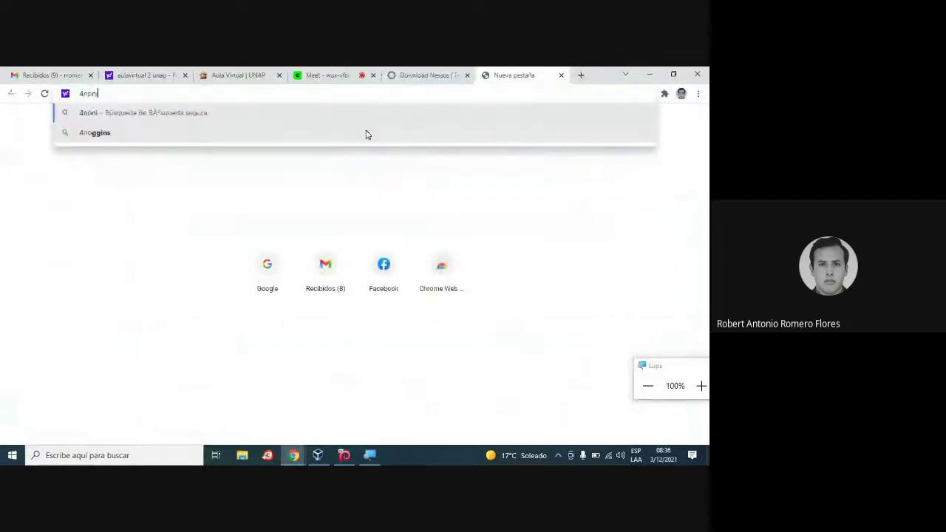
type("mez")
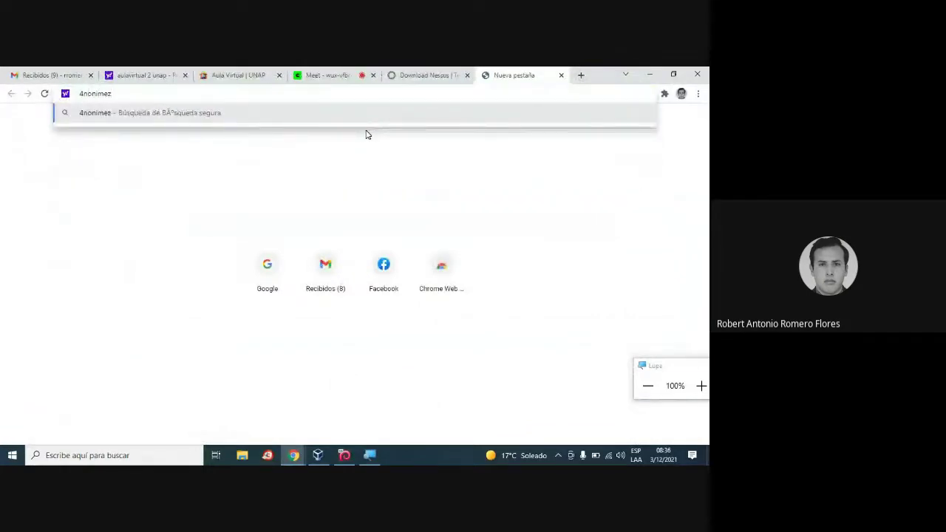
type(" for fedora")
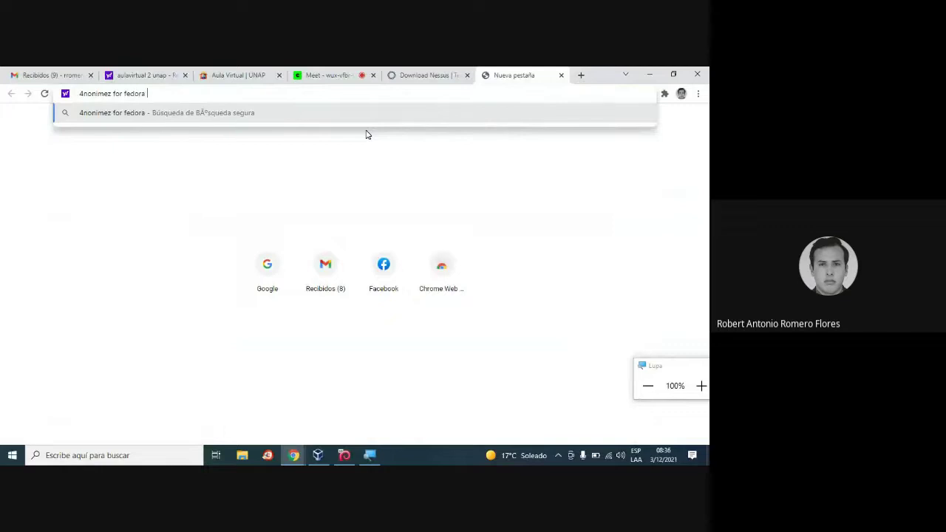
key("Return")
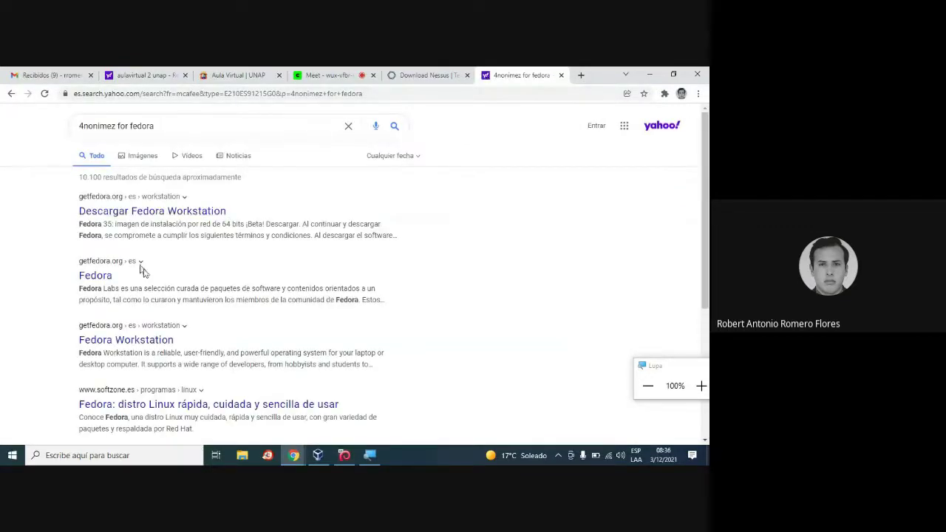
scroll(233, 301, "down", 1)
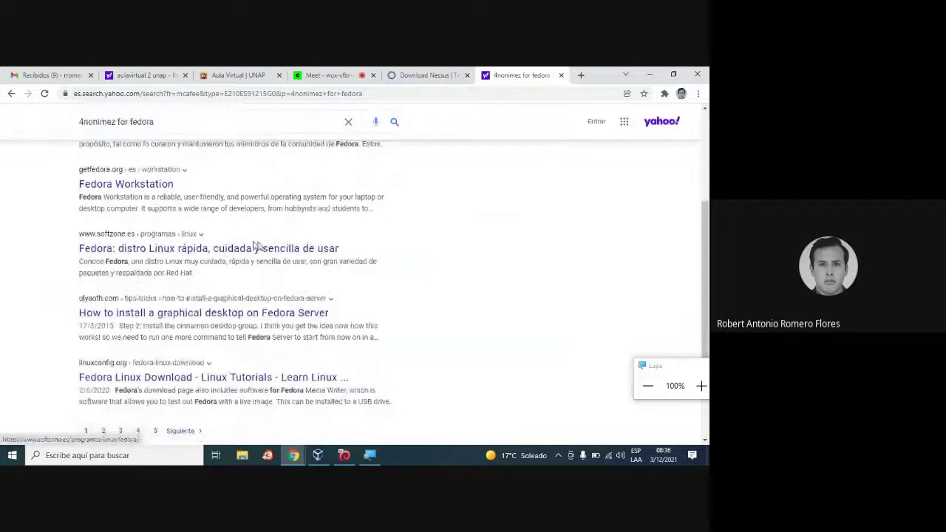
scroll(403, 300, "down", 1)
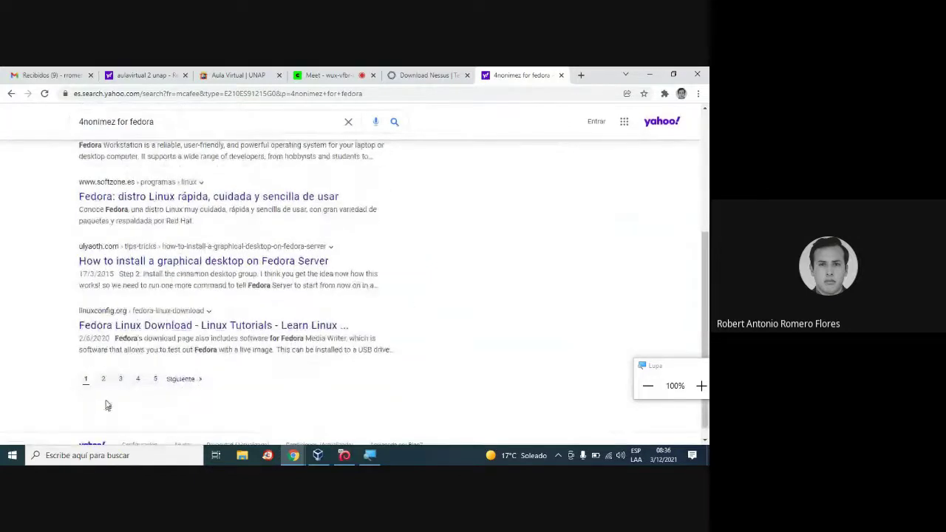
left_click(103, 379)
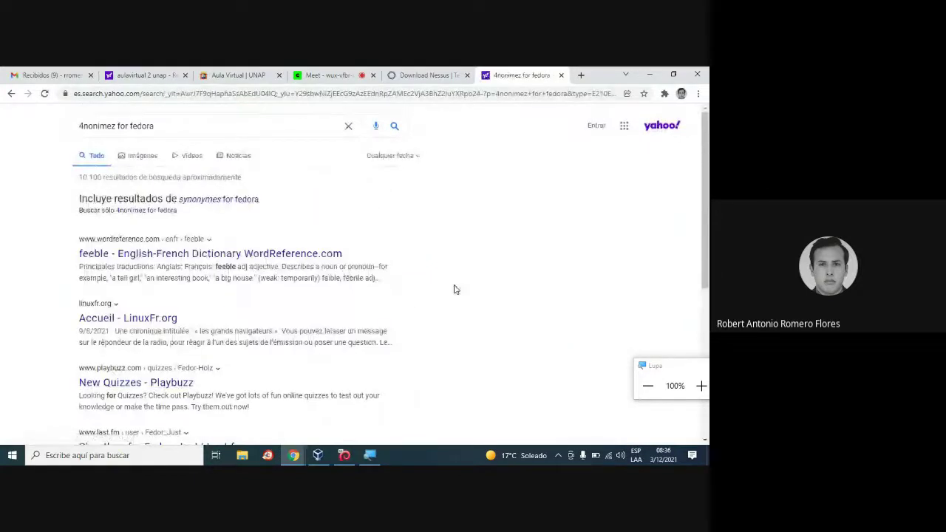
scroll(454, 289, "down", 4)
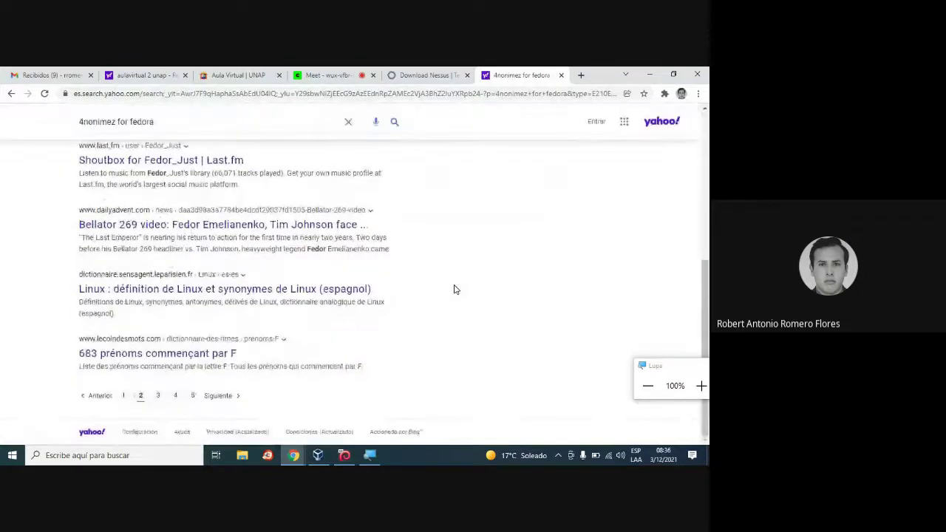
left_click(158, 397)
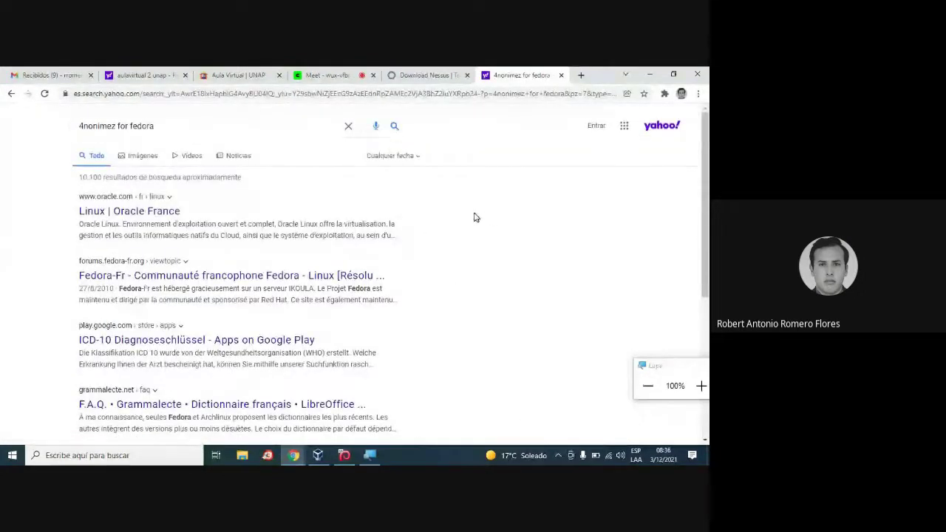
Minimize the Kali installer and return the Nessus tab to the 'nessus download' results.
left_click(424, 74)
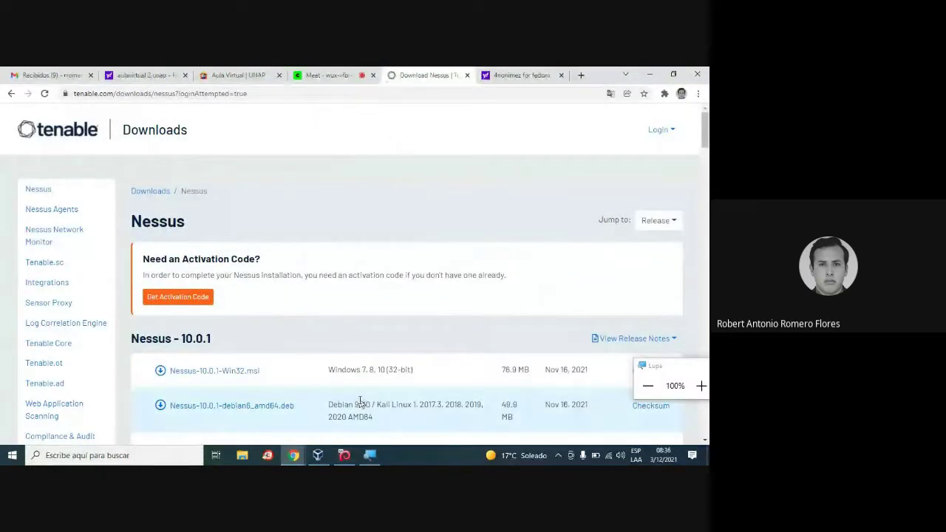
left_click(344, 456)
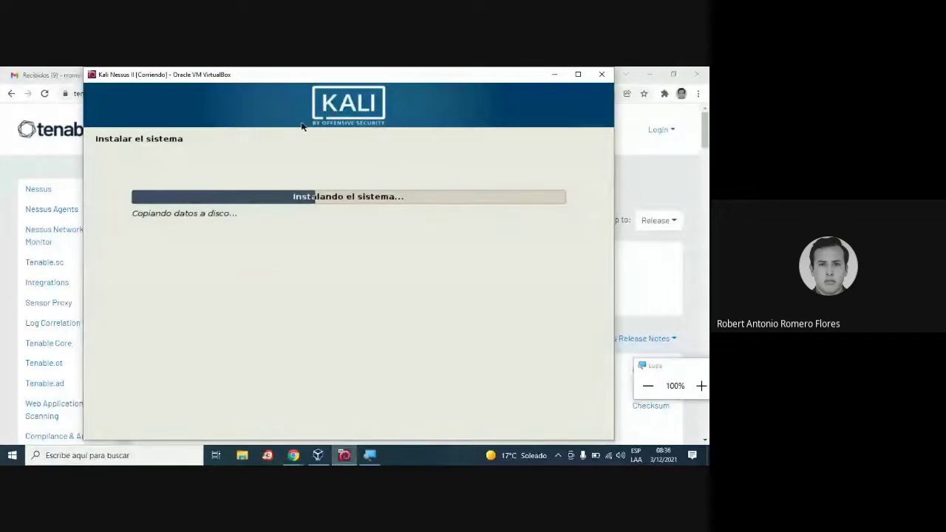
left_click(558, 455)
left_click(446, 146)
left_click(555, 74)
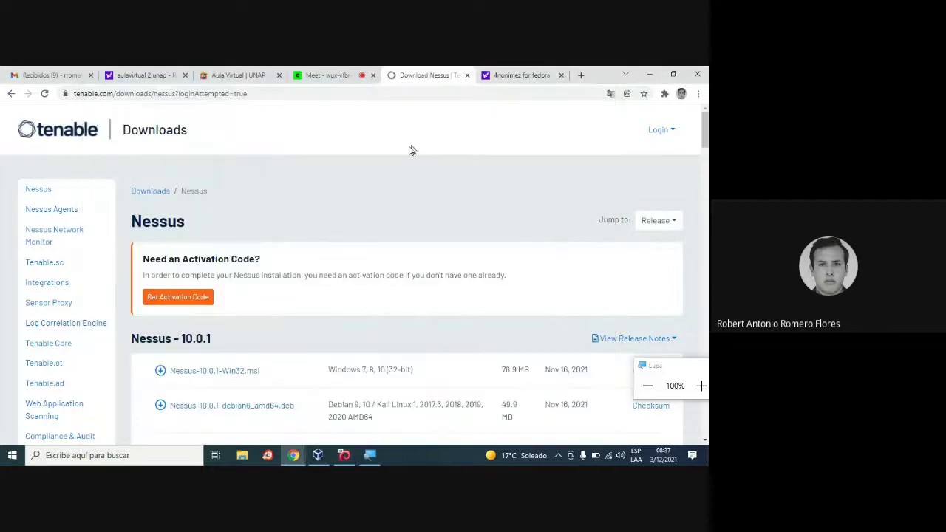
scroll(306, 256, "down", 5)
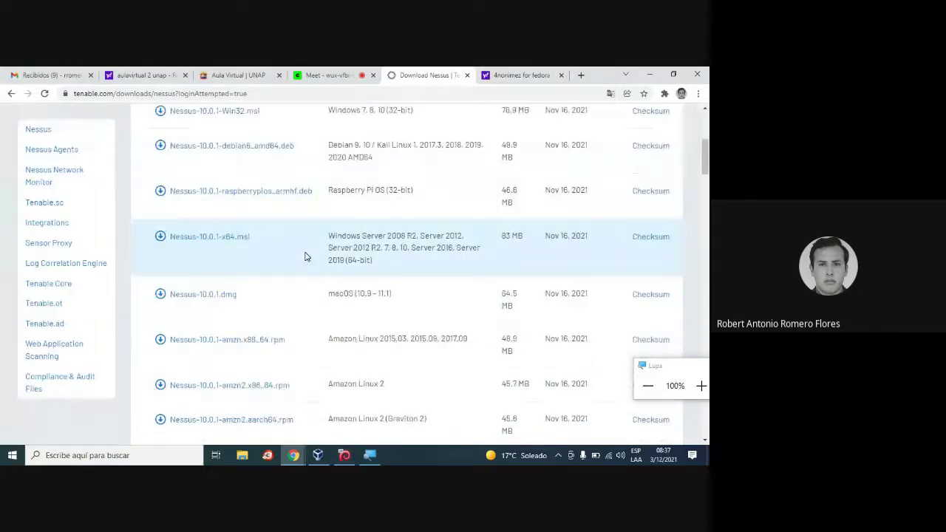
scroll(112, 247, "up", 5)
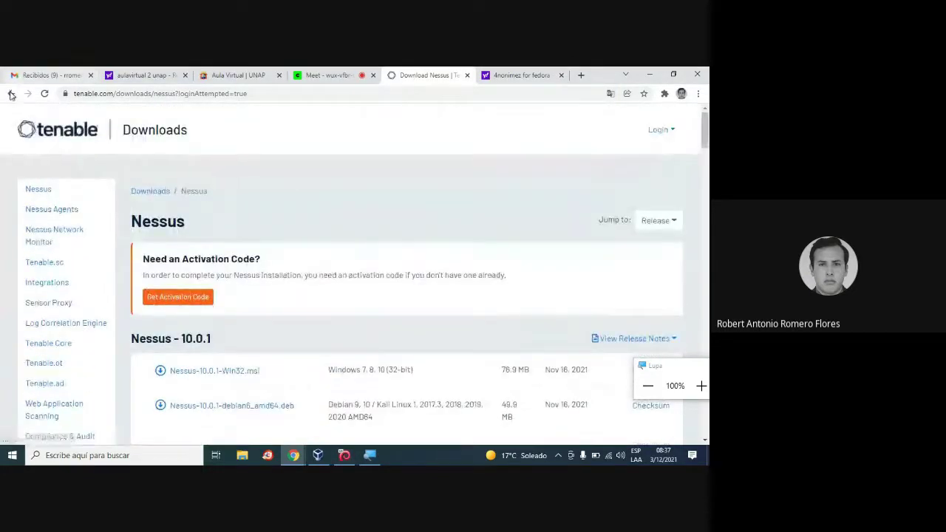
left_click(11, 93)
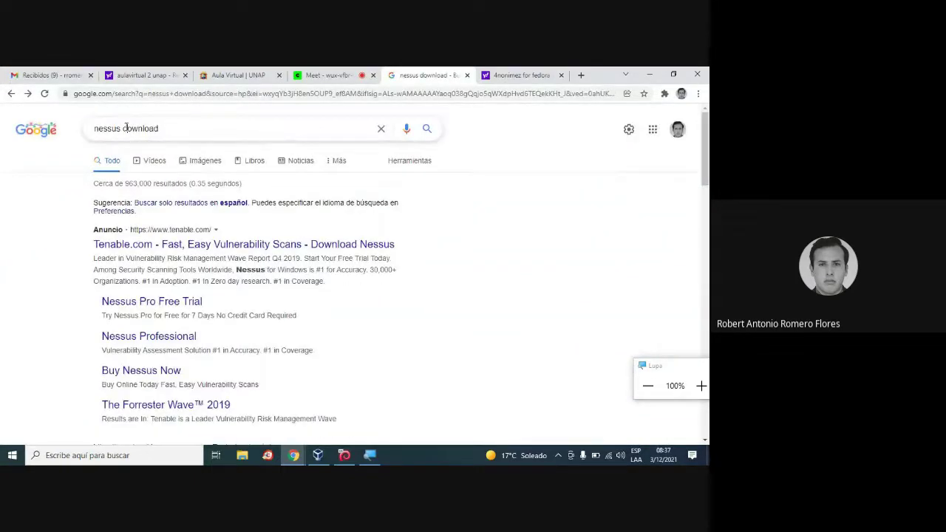
Search 'nessus prices' and open the Buy Nessus Now ad for Nessus Professional.
left_click_drag(127, 128, 253, 127)
key("BackSpace")
key("BackSpace")
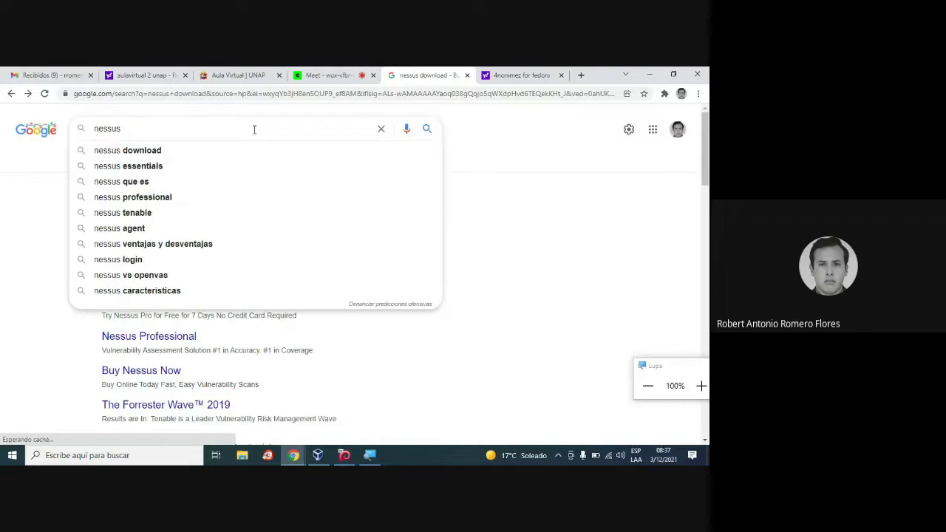
type("prices")
key("Return")
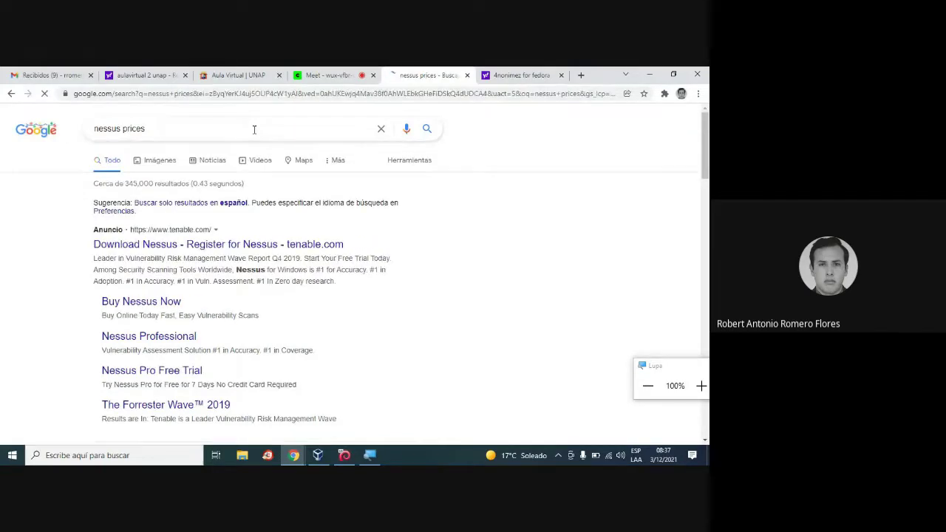
scroll(418, 224, "down", 1)
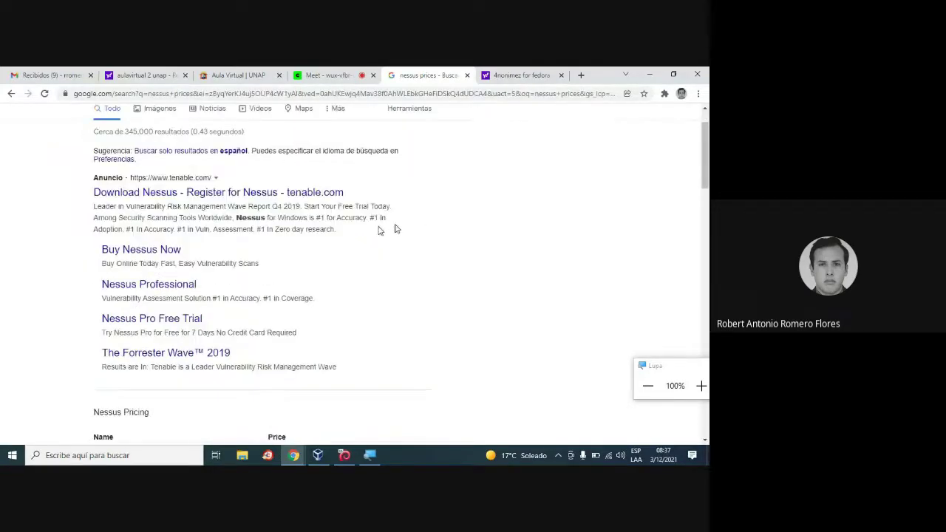
left_click(146, 250)
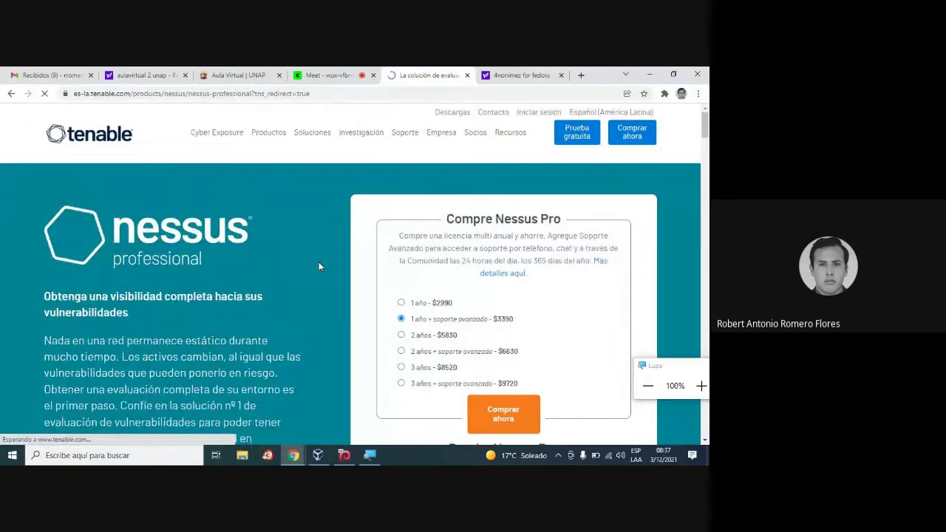
left_click_drag(671, 366, 708, 208)
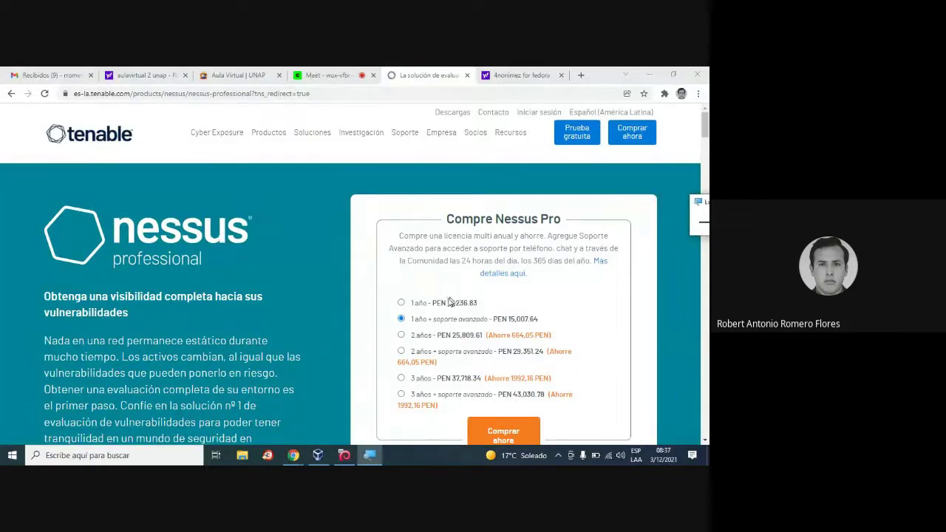
scroll(329, 337, "down", 3)
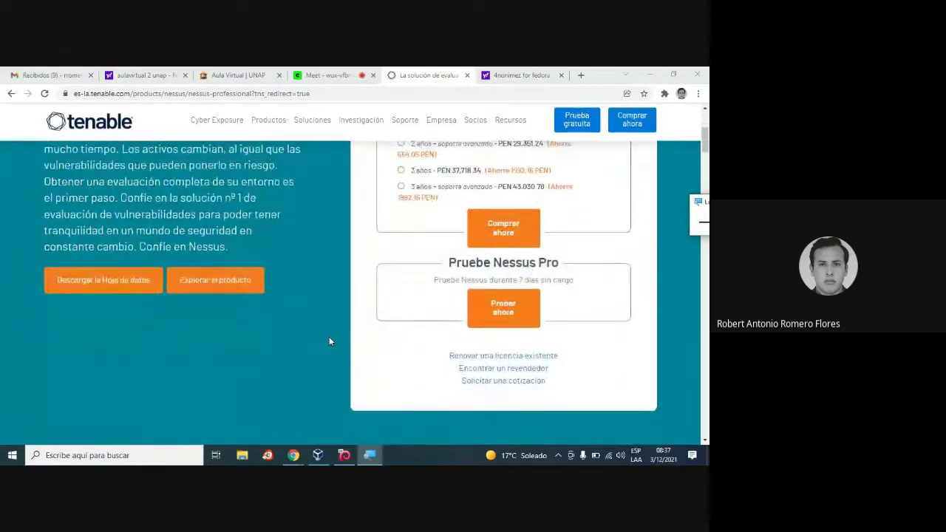
scroll(331, 341, "up", 2)
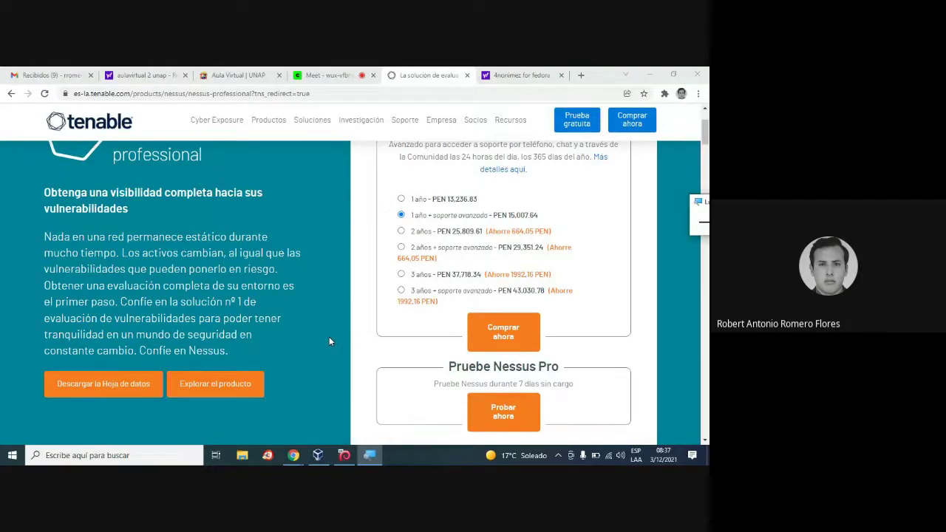
scroll(330, 342, "down", 2)
scroll(329, 340, "down", 3)
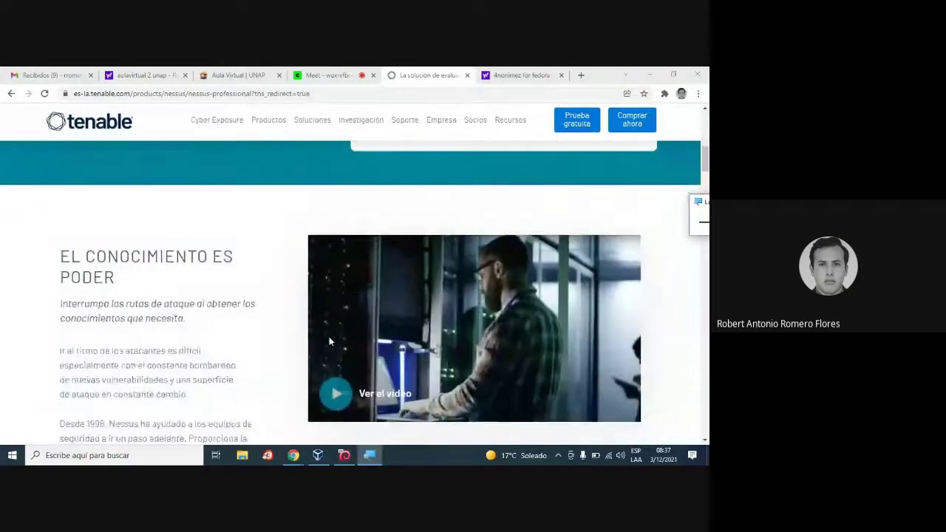
scroll(295, 332, "down", 3)
scroll(293, 330, "down", 10)
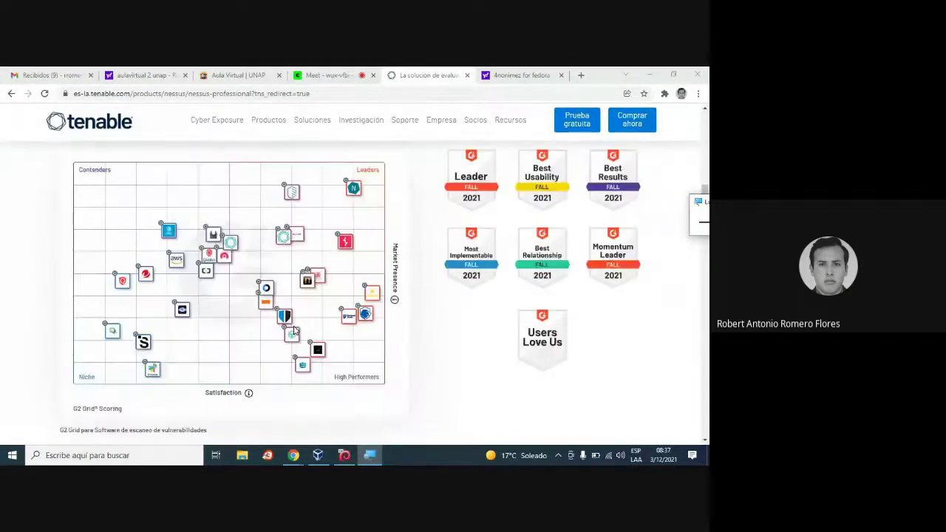
scroll(293, 331, "down", 10)
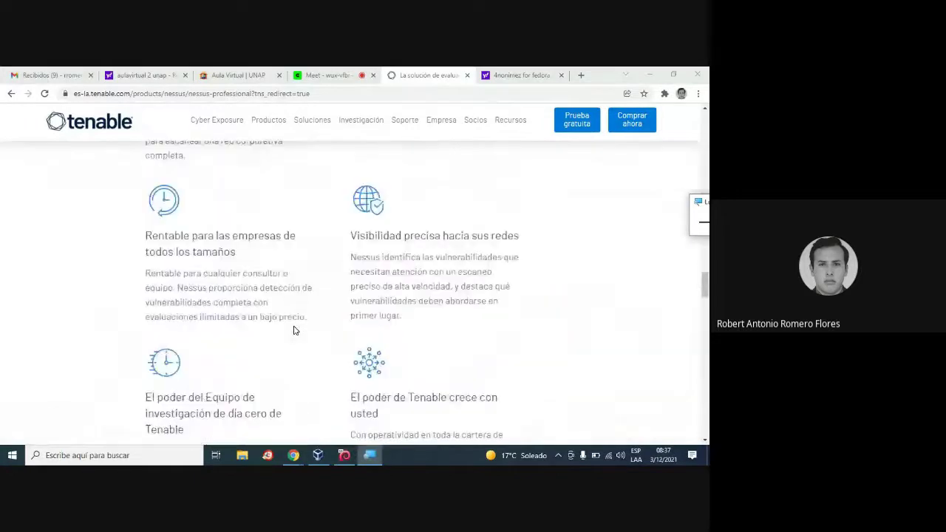
scroll(288, 325, "down", 6)
scroll(296, 325, "up", 4)
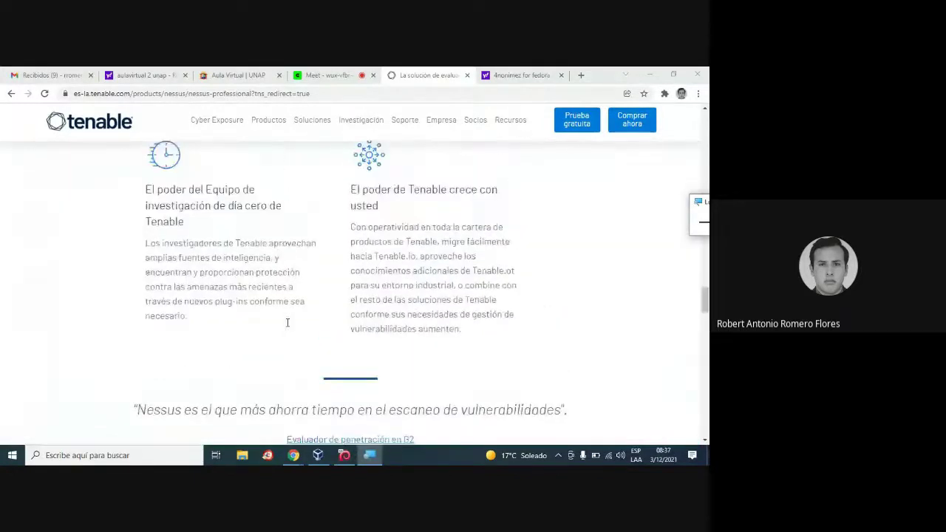
scroll(303, 325, "up", 2)
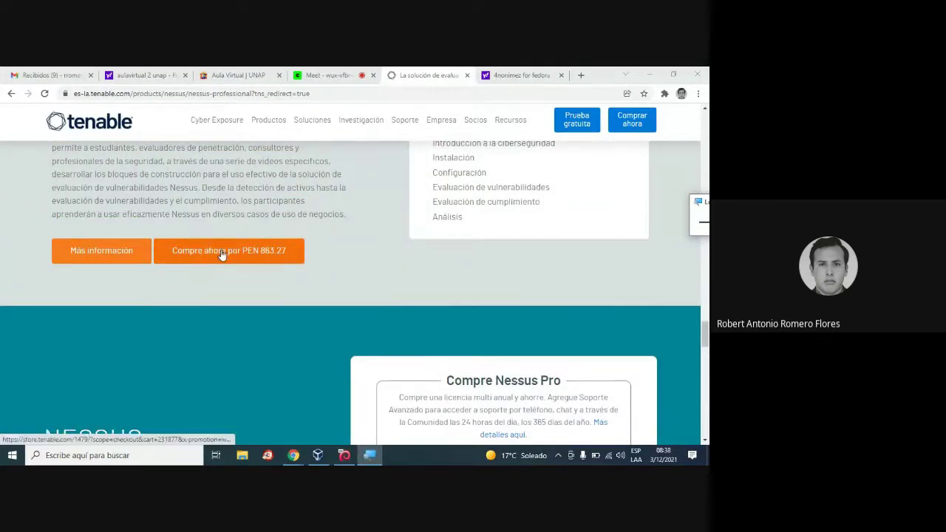
scroll(219, 253, "up", 4)
scroll(220, 255, "down", 1)
scroll(221, 254, "down", 2)
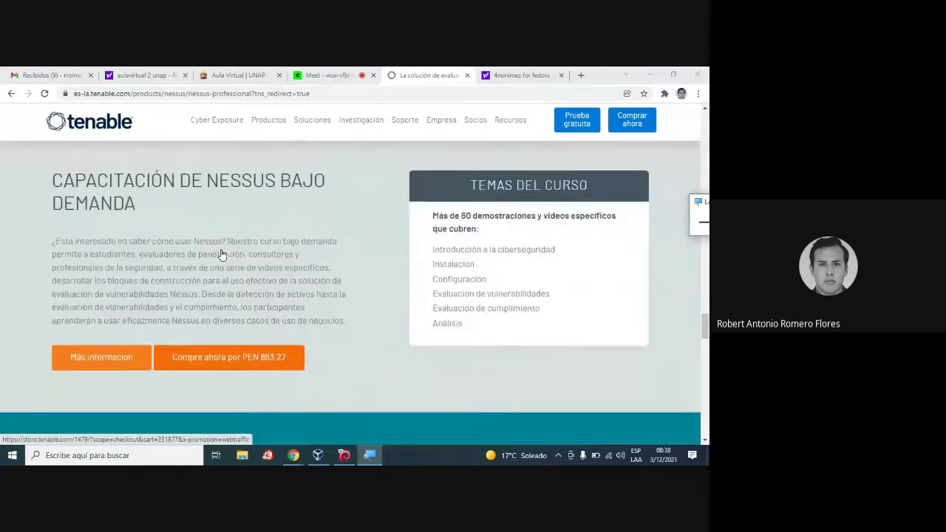
scroll(334, 281, "up", 4)
scroll(336, 281, "up", 15)
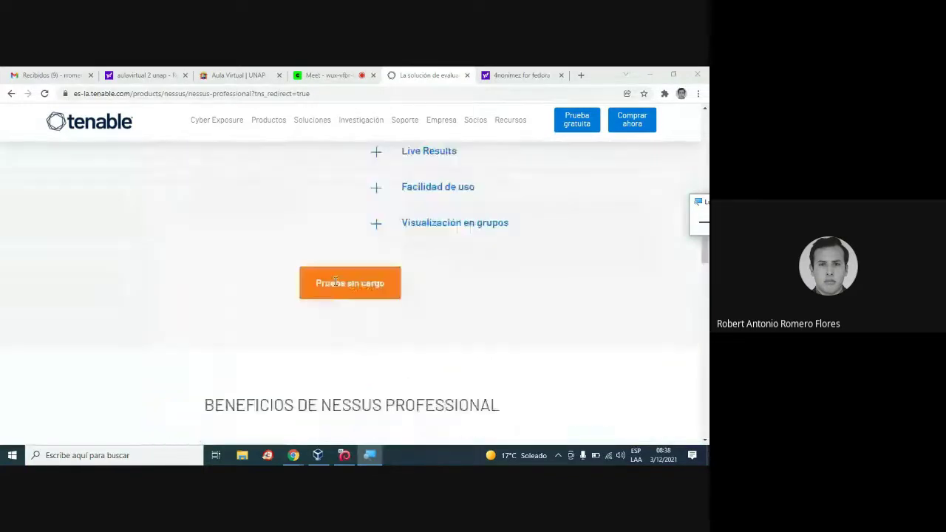
scroll(335, 281, "up", 15)
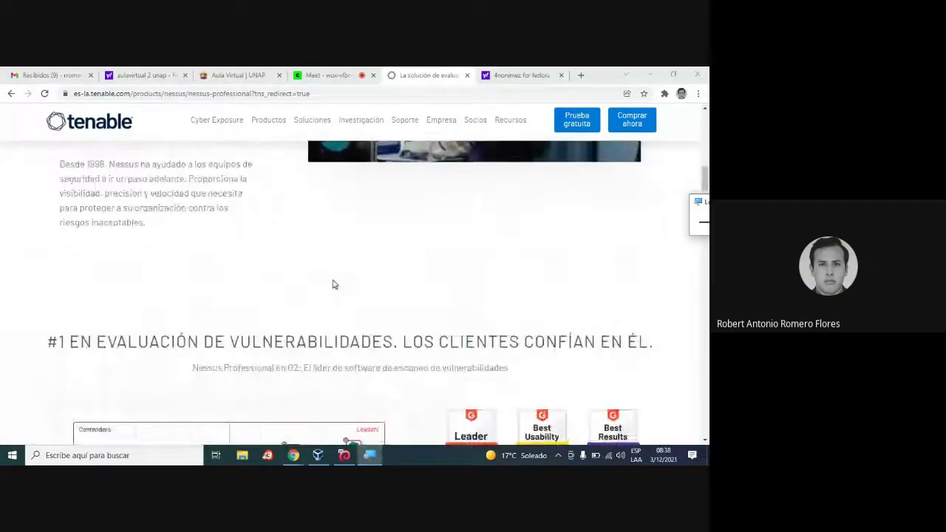
scroll(332, 280, "up", 3)
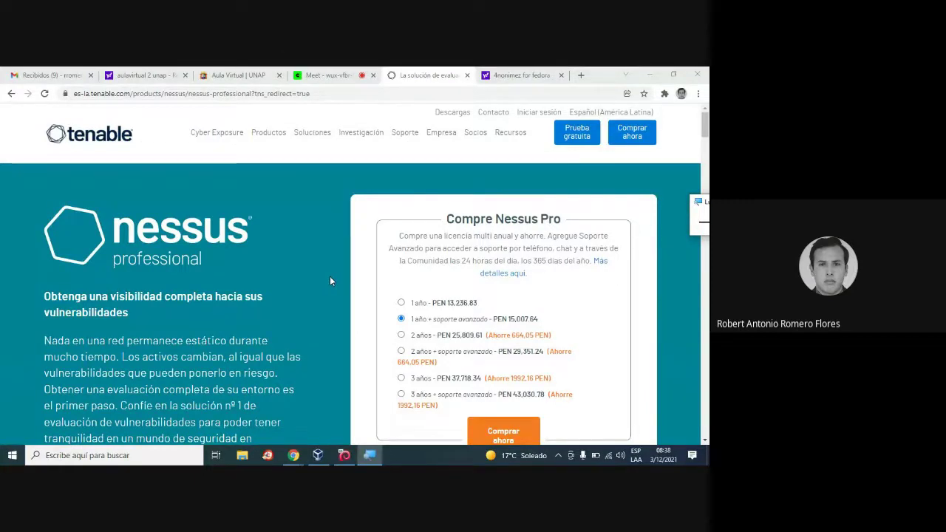
left_click(486, 73)
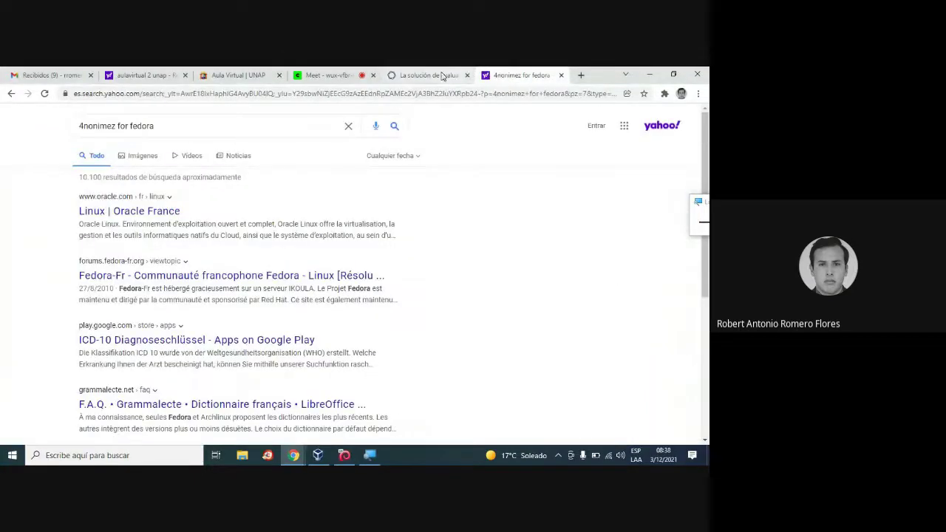
left_click(436, 74)
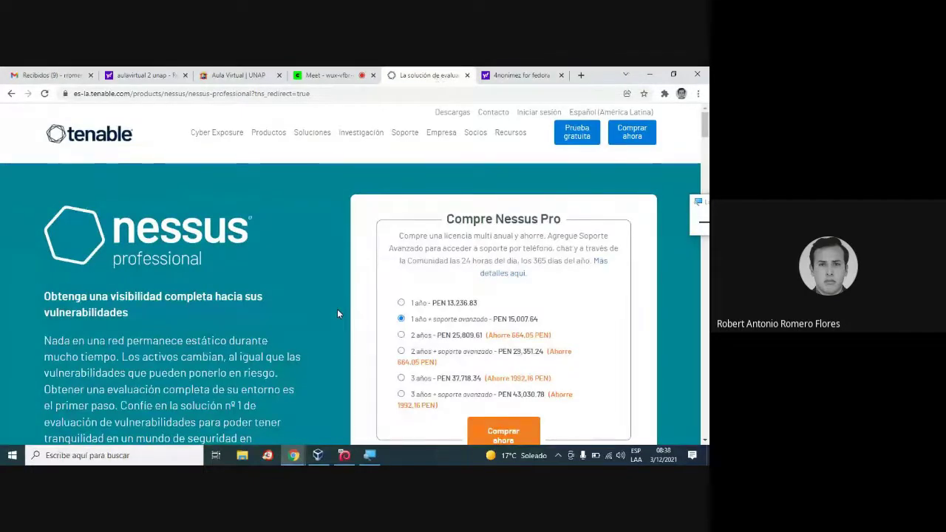
scroll(337, 313, "down", 2)
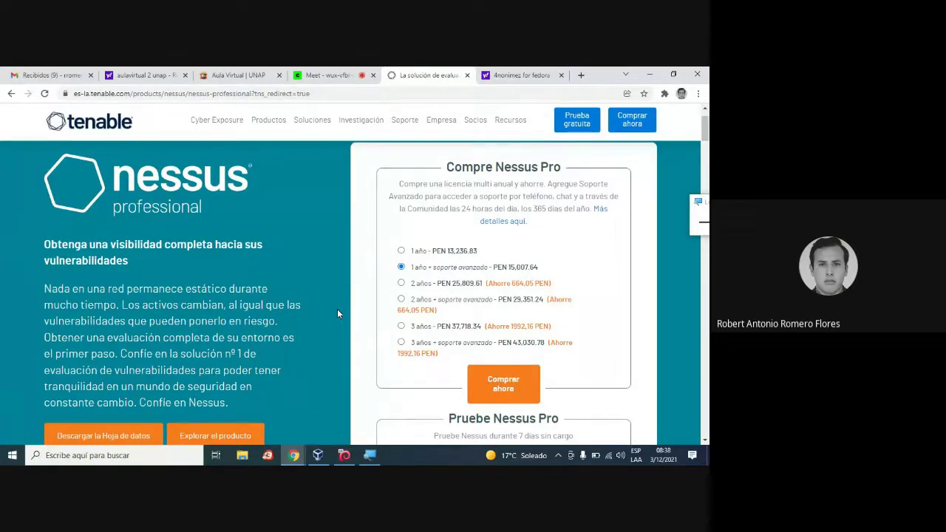
scroll(338, 314, "down", 2)
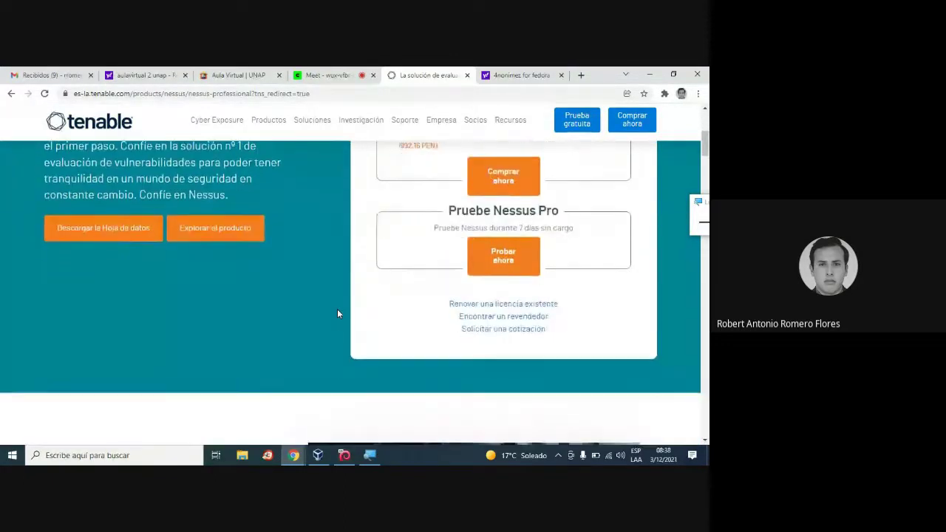
scroll(337, 313, "up", 1)
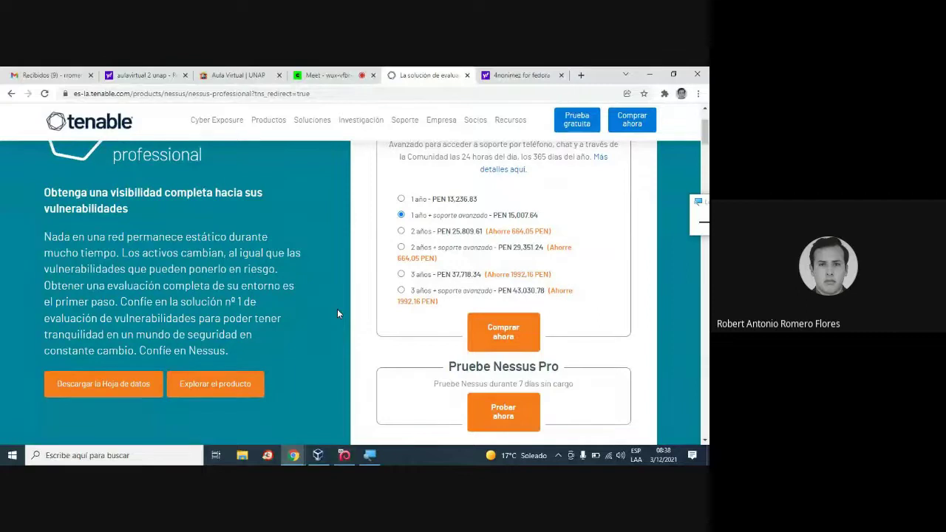
scroll(337, 313, "down", 3)
scroll(217, 331, "up", 1)
scroll(217, 330, "down", 15)
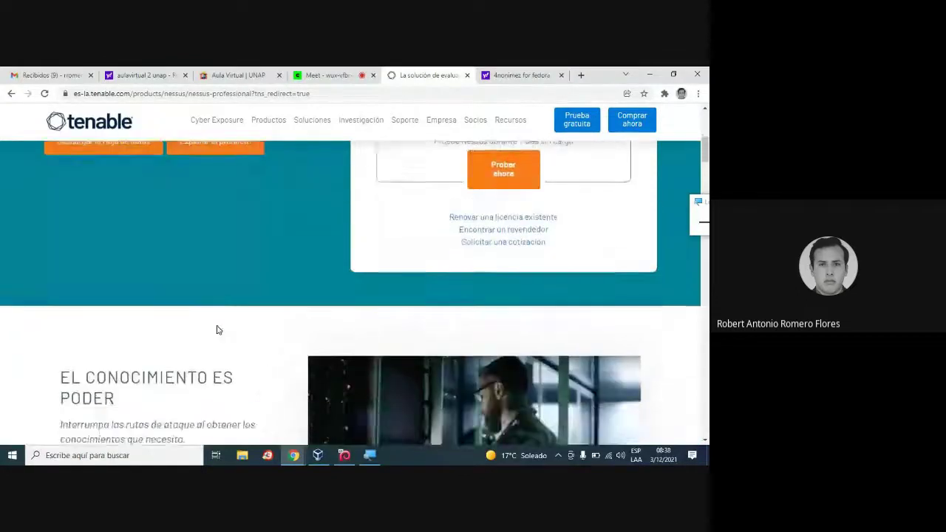
scroll(216, 330, "down", 15)
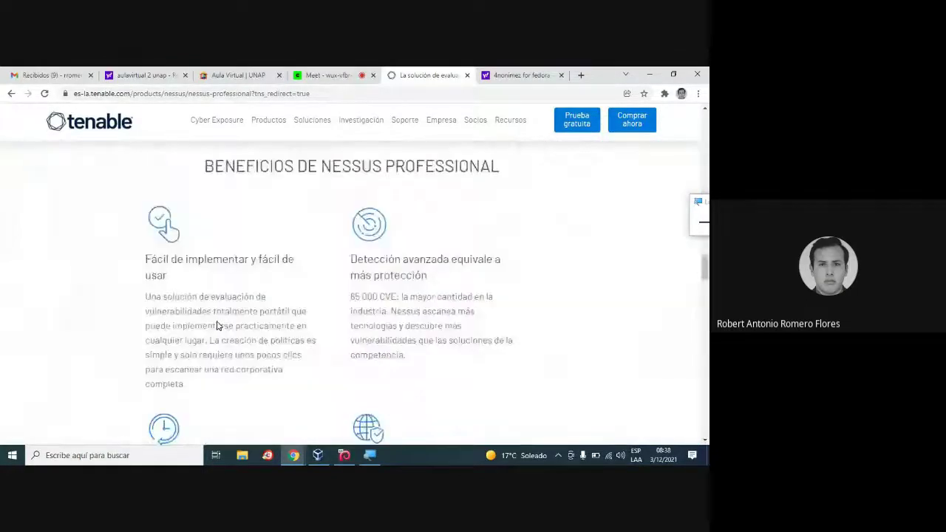
scroll(217, 325, "up", 2)
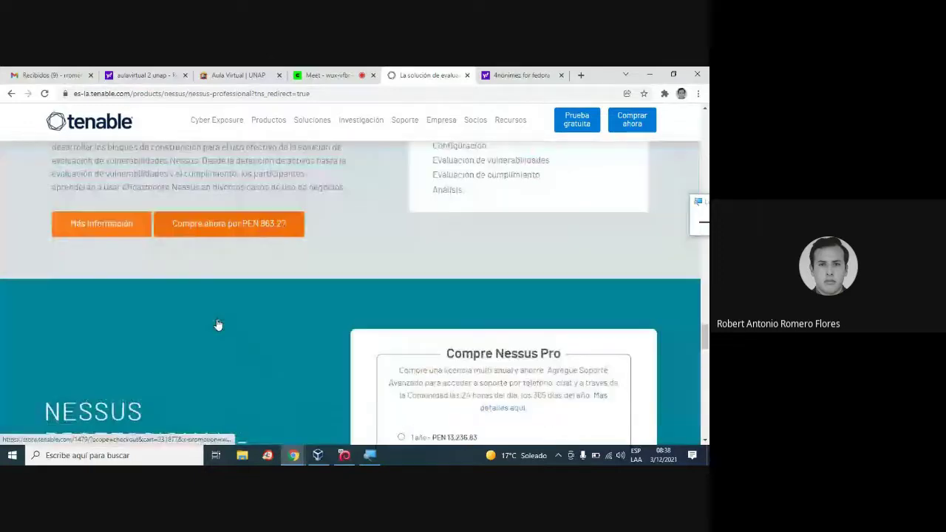
scroll(221, 241, "up", 2)
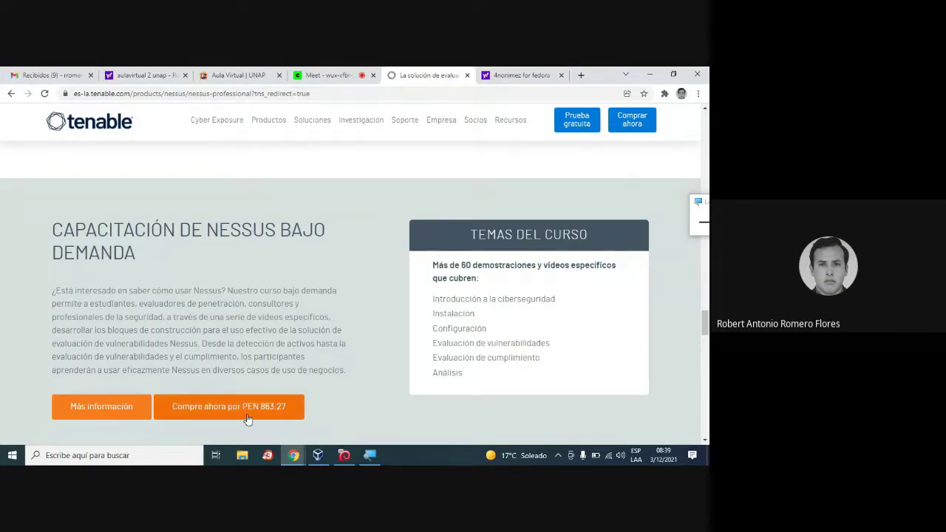
scroll(348, 355, "down", 1)
scroll(348, 356, "down", 2)
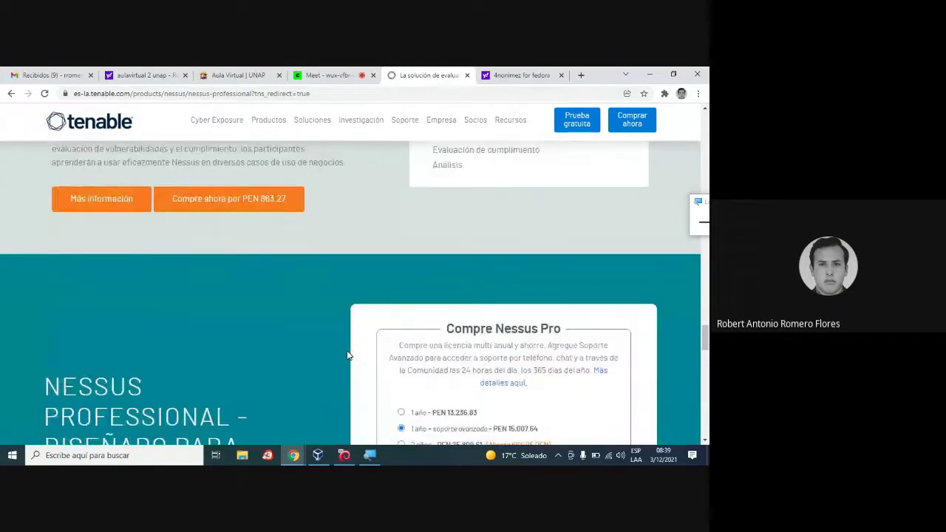
scroll(348, 356, "down", 1)
scroll(350, 356, "down", 5)
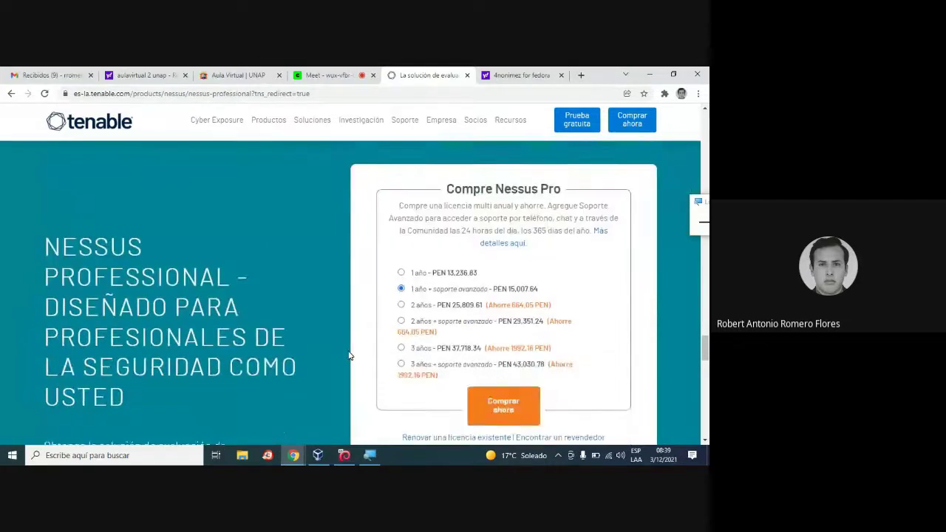
scroll(345, 354, "down", 3)
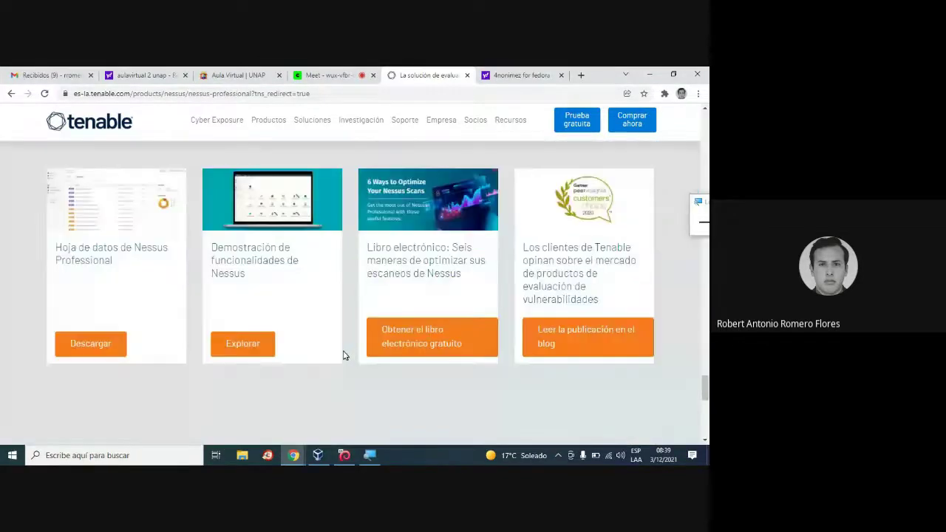
scroll(340, 348, "up", 10)
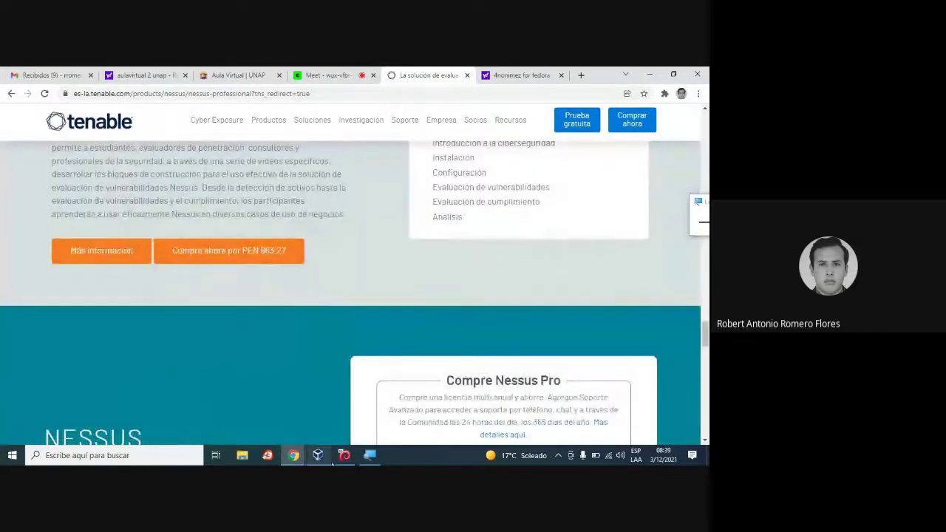
On the Yahoo results tab, replace 'fedora' with 'kali' and search '4nonimez for kali'.
left_click(344, 455)
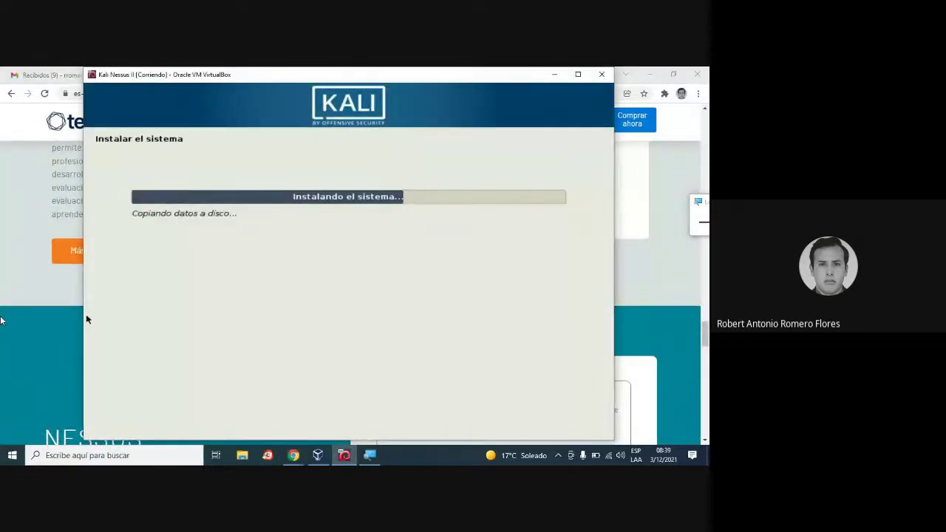
left_click(31, 312)
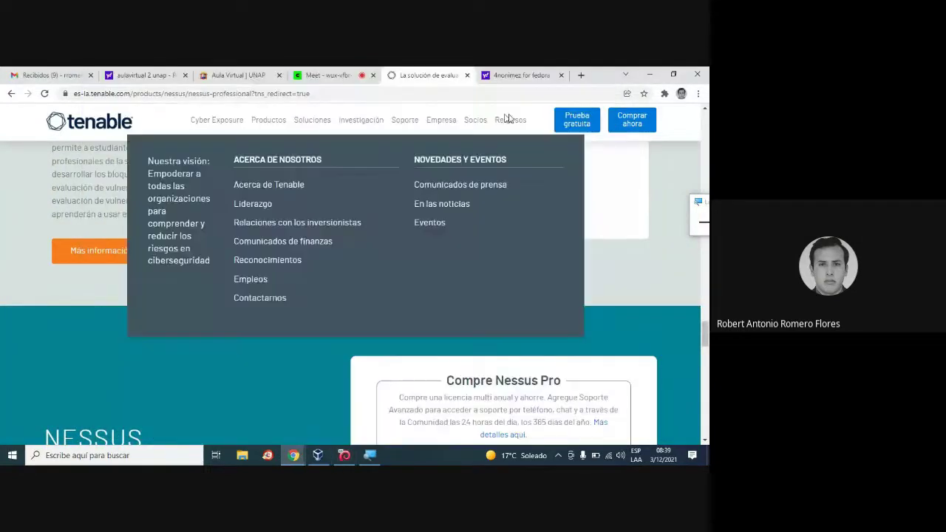
left_click(523, 77)
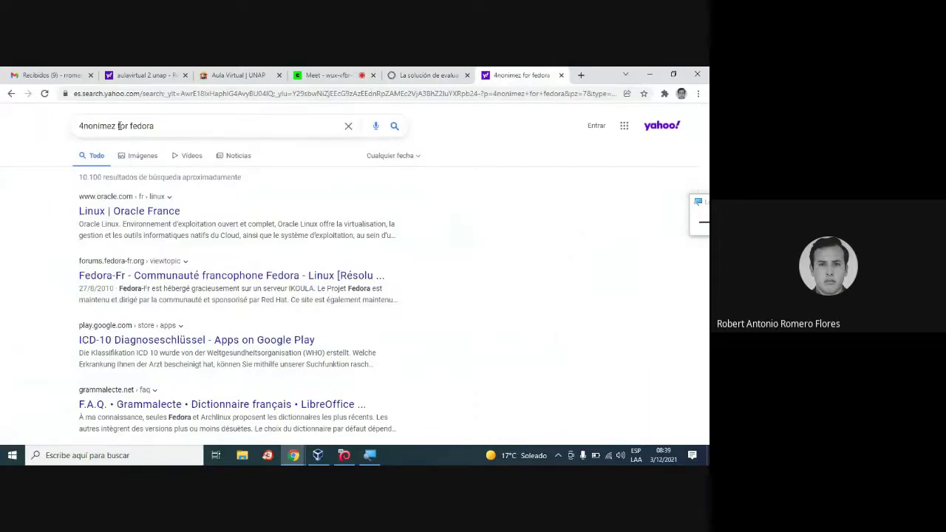
left_click_drag(130, 125, 230, 122)
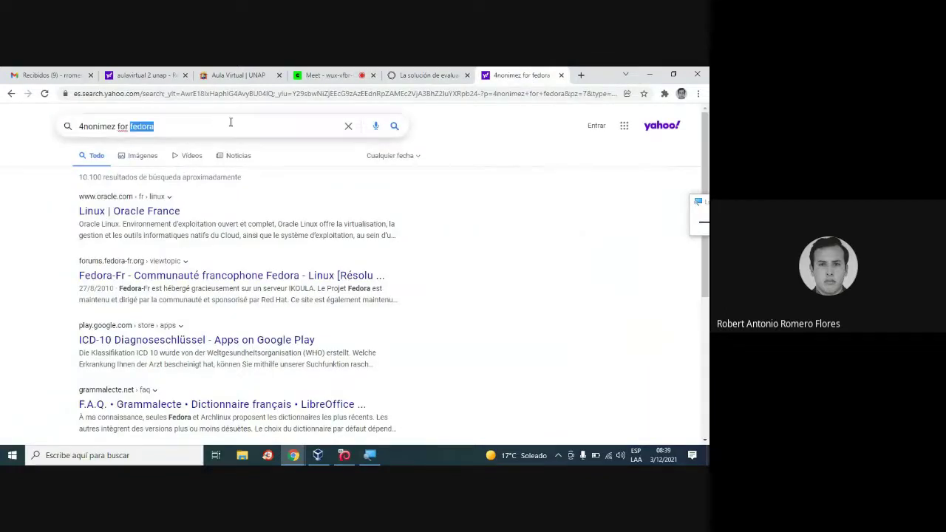
type("kali")
key("Return")
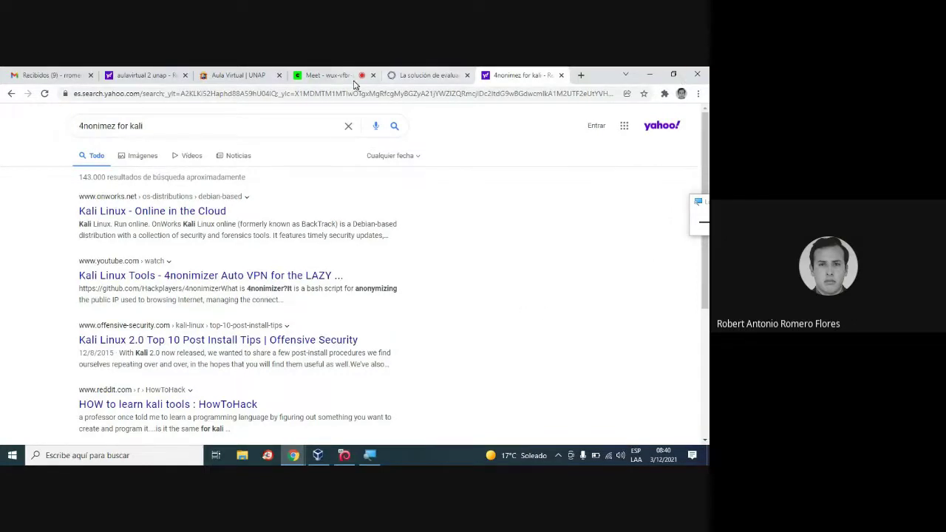
Minimize Chrome and drag the Kali Nessus II VM window right to expose the WhatsApp shortcut.
left_click(321, 76)
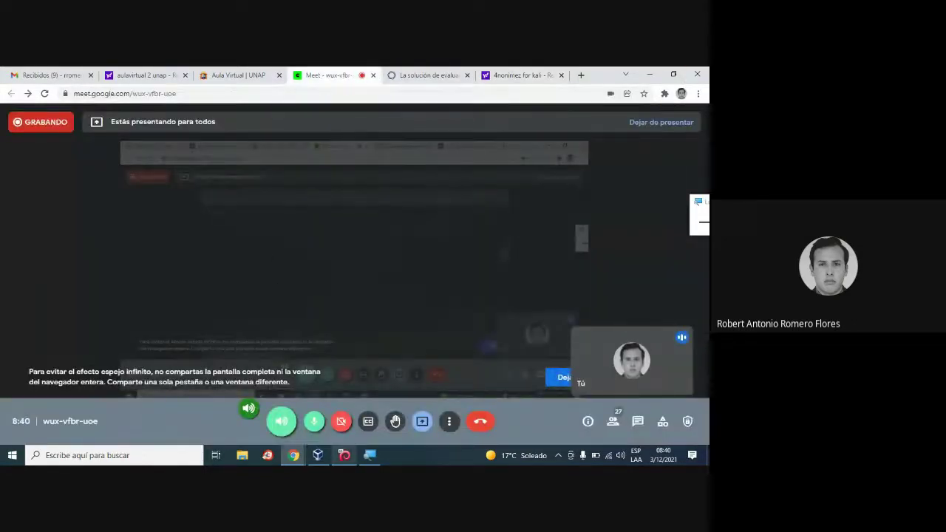
left_click(343, 455)
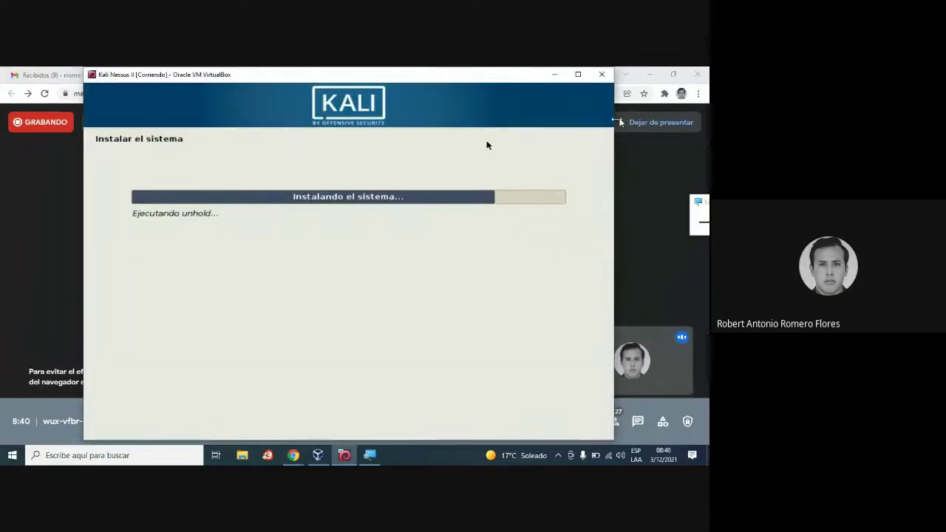
left_click(649, 73)
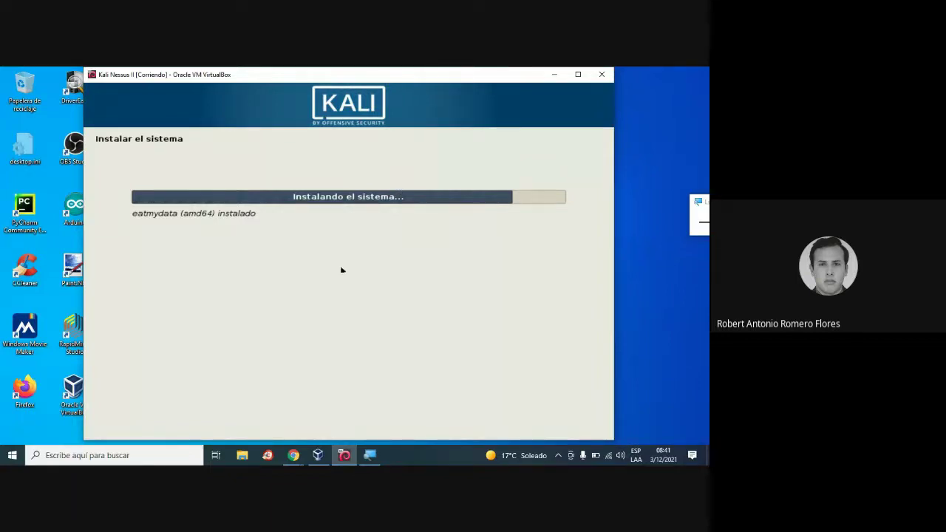
left_click(659, 237)
left_click_drag(334, 74, 578, 88)
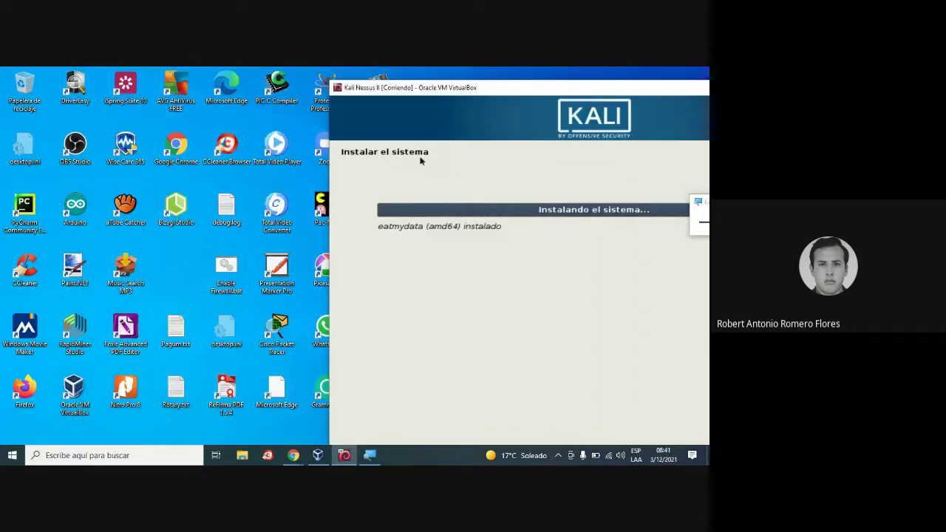
left_click(328, 363)
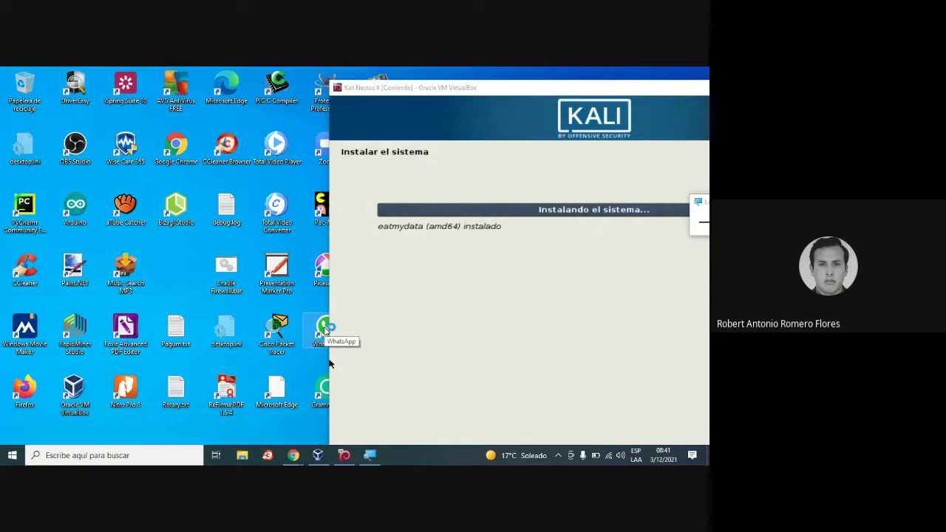
Launch WhatsApp and open the Admin Redes 2021-II group chat.
double_click(328, 360)
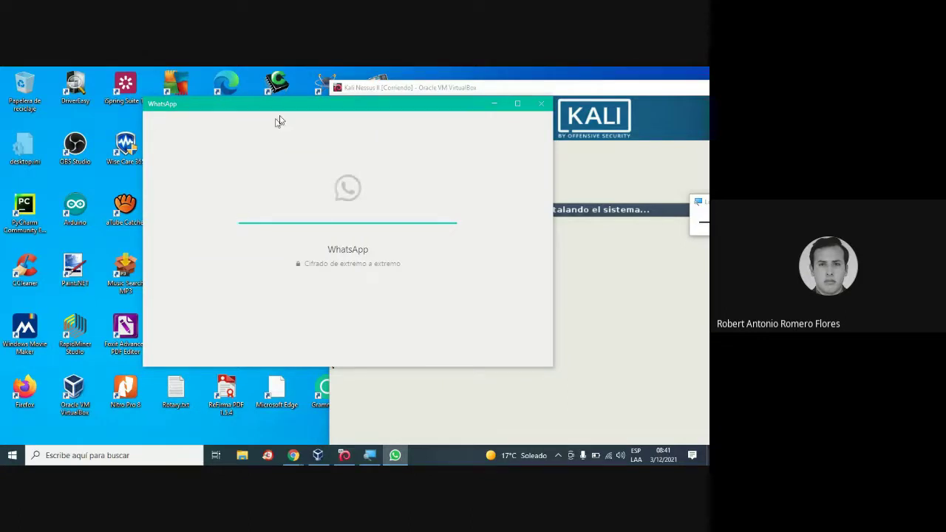
left_click_drag(317, 105, 181, 184)
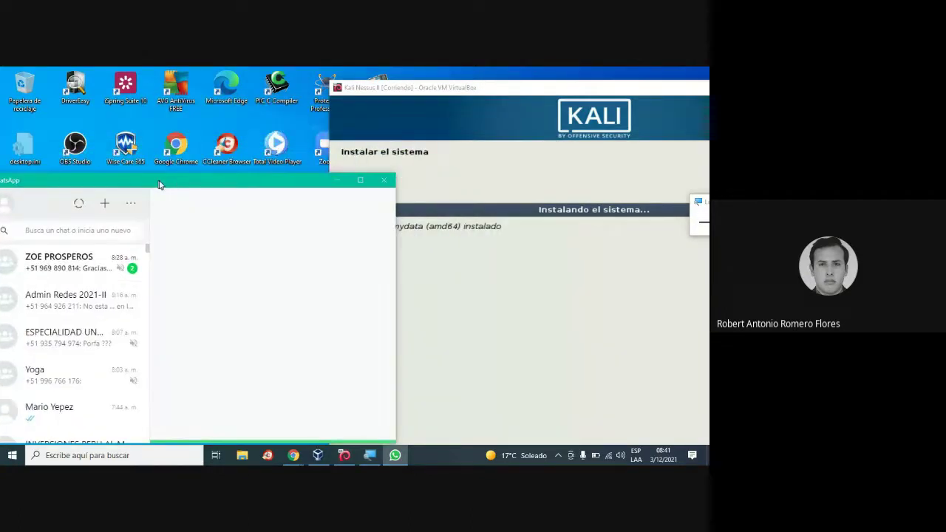
left_click(79, 313)
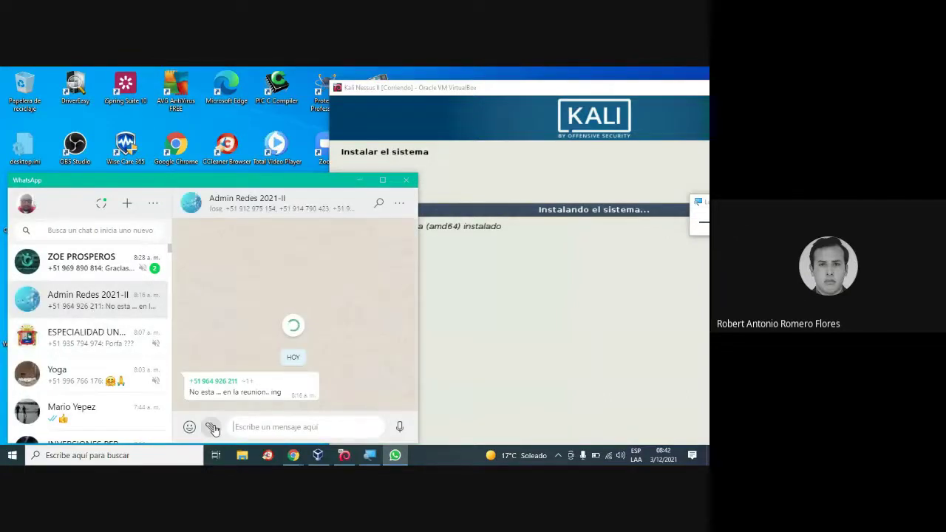
Attach a document and browse to the unap folder on drive E:.
left_click(210, 428)
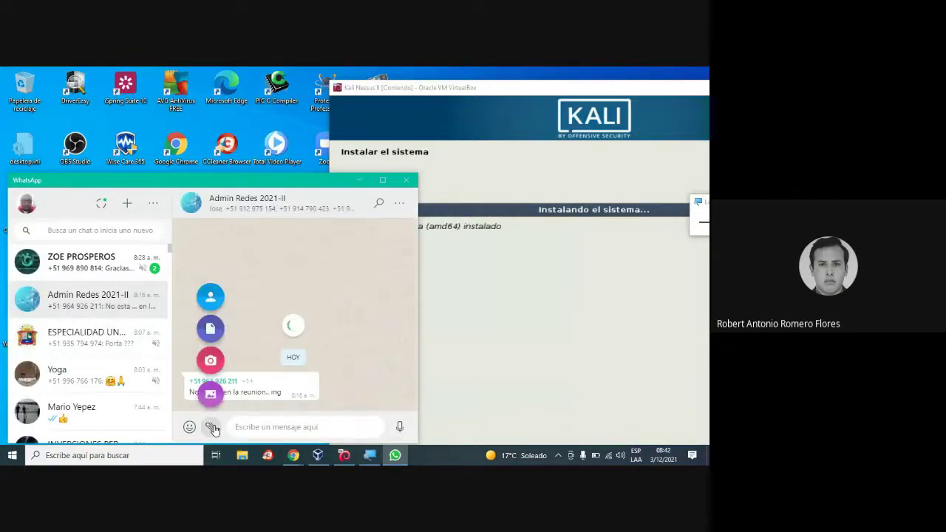
left_click(211, 331)
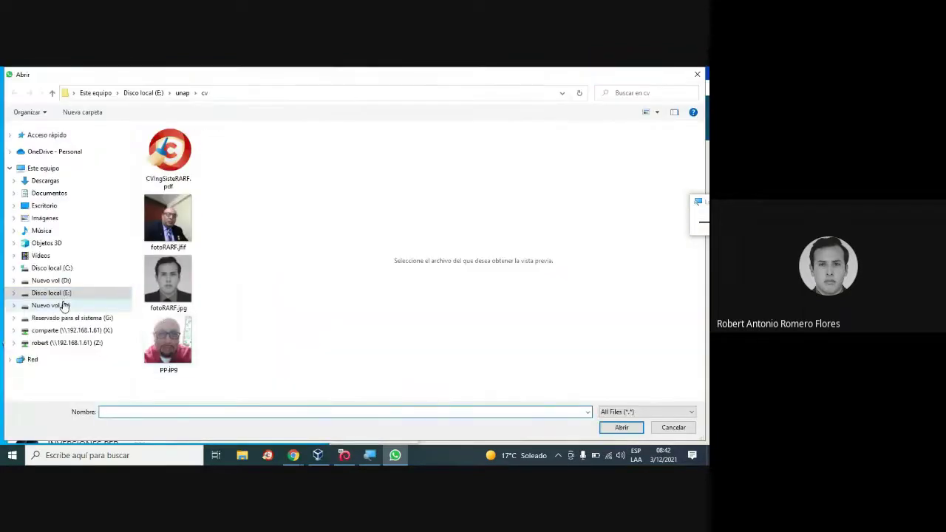
left_click(74, 293)
left_click(74, 281)
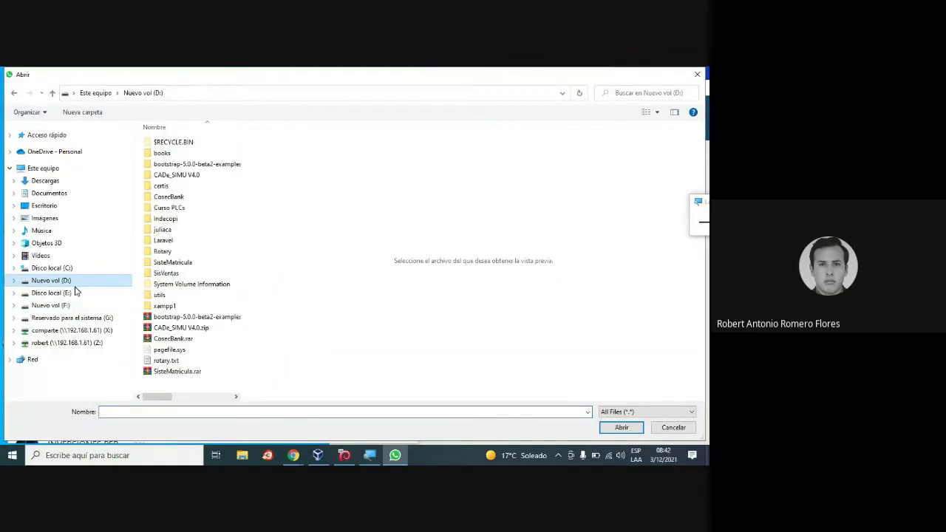
left_click(101, 293)
scroll(206, 324, "down", 2)
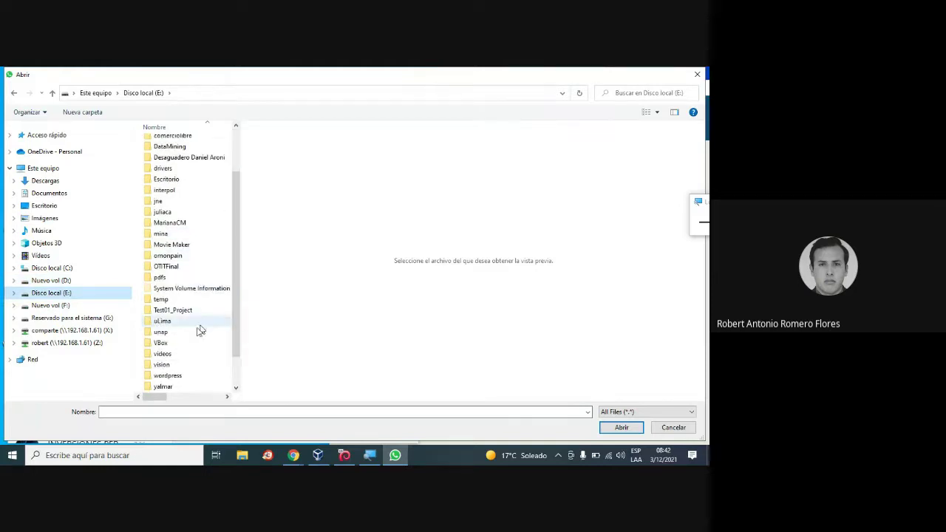
double_click(181, 333)
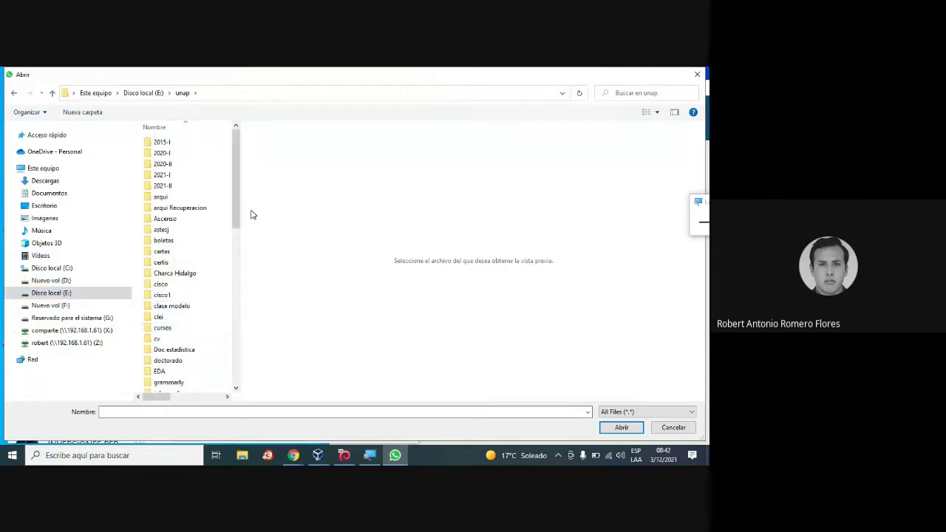
Pick 4nonimizer.pdf from the redes folder and send it to the group.
left_click_drag(238, 190, 185, 291)
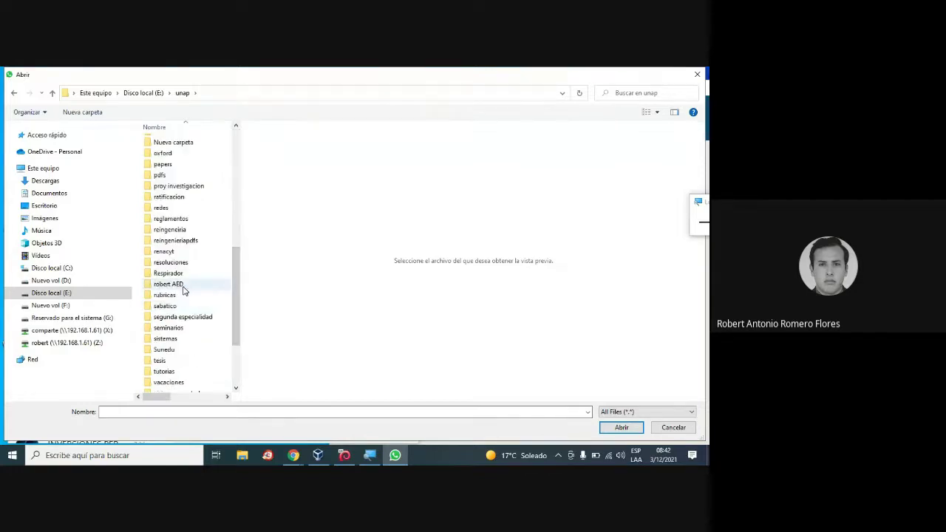
left_click(184, 291)
key("r")
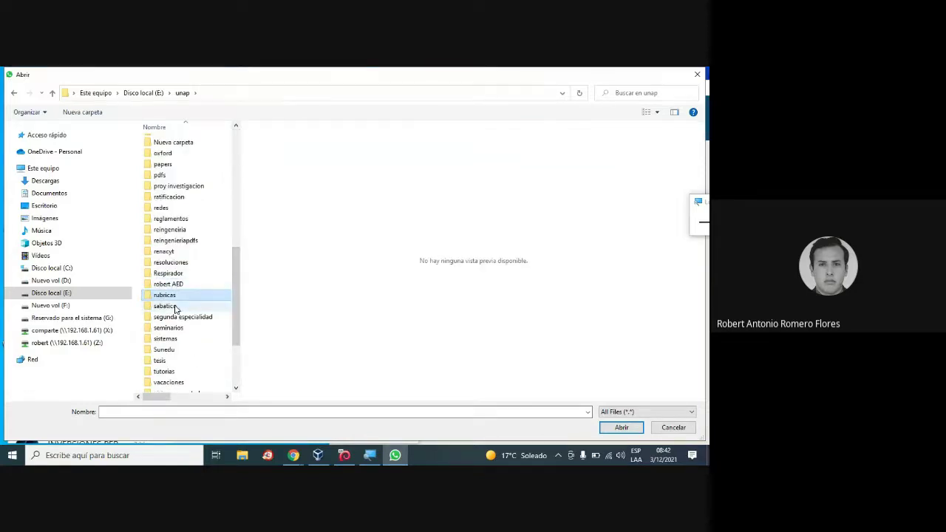
key("a")
double_click(174, 209)
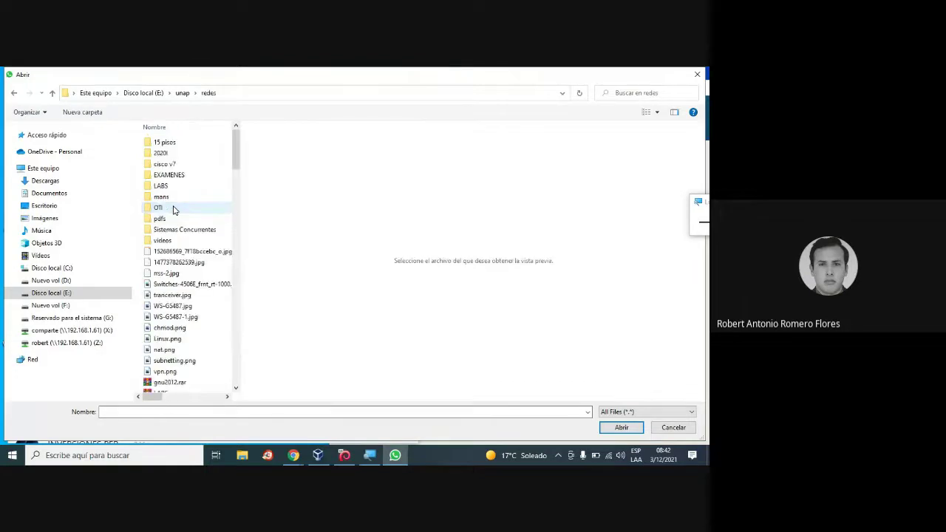
key("4")
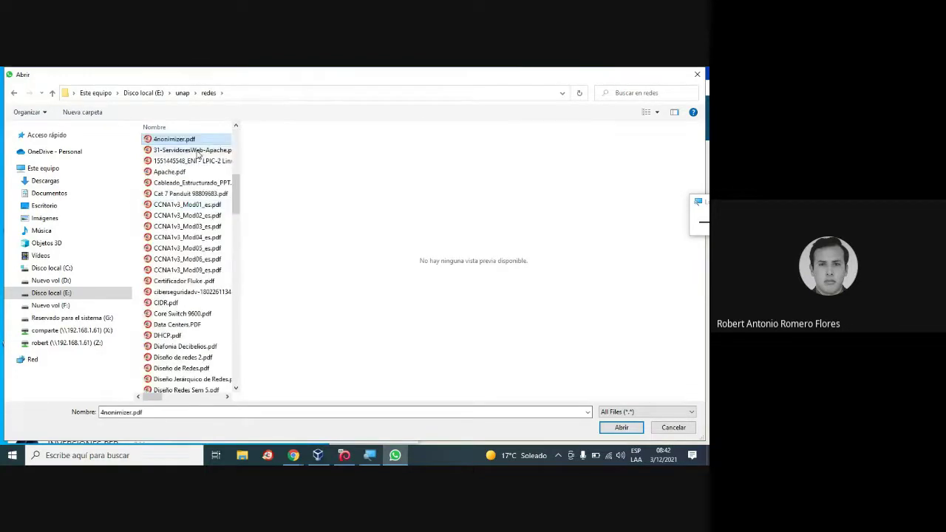
double_click(204, 139)
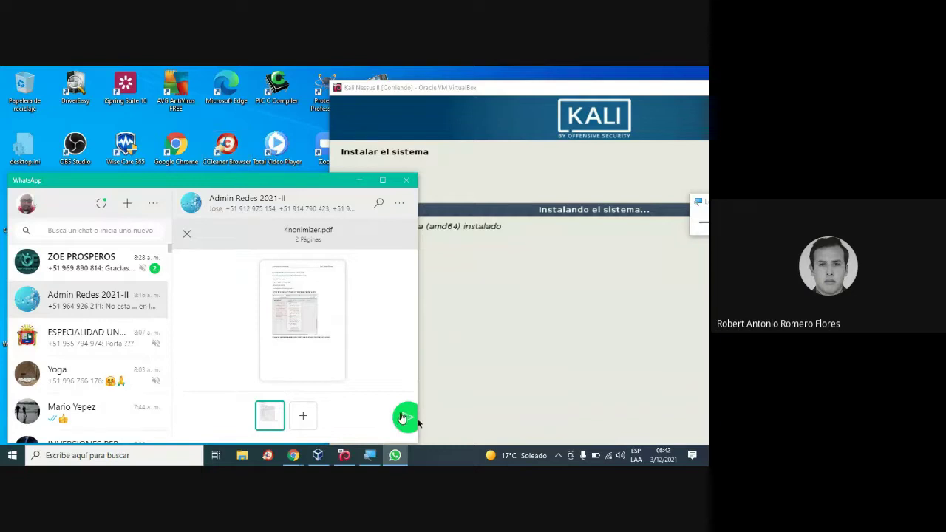
left_click(404, 418)
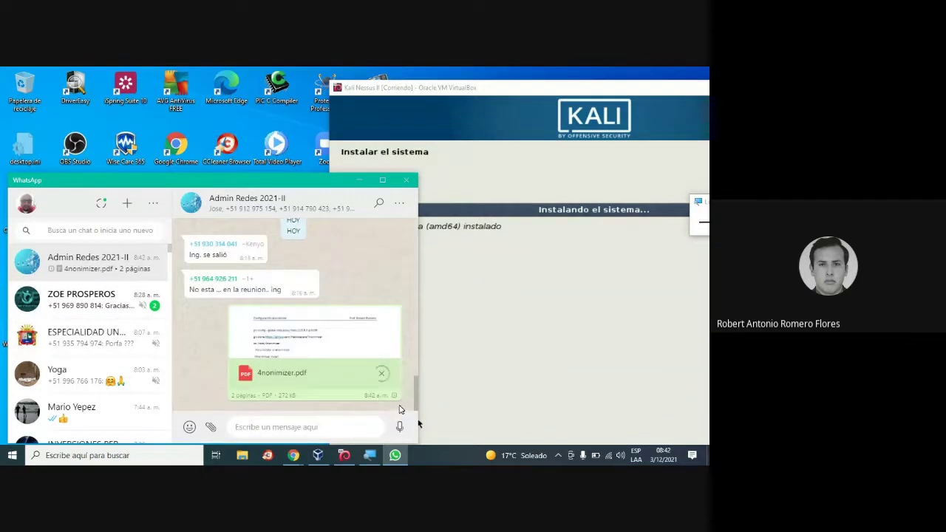
Minimize WhatsApp and drag the Kali installer window back to the centre.
left_click(362, 181)
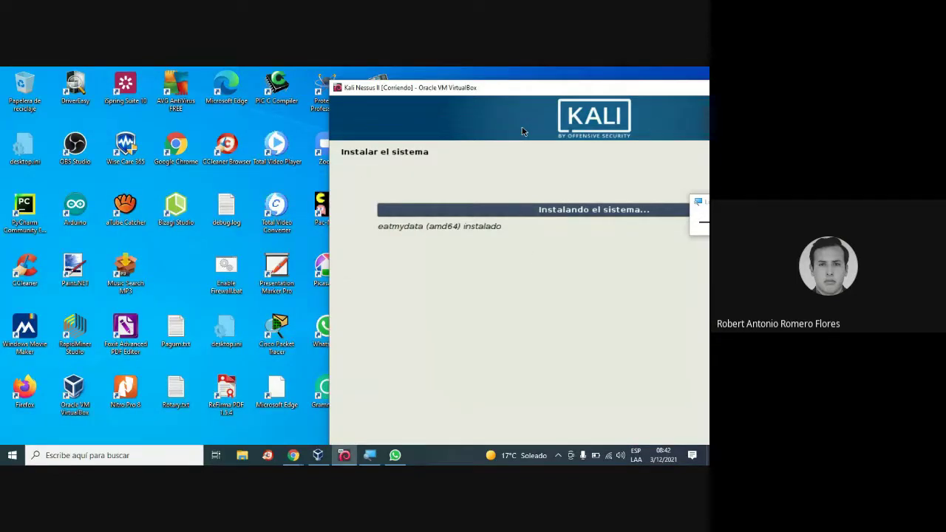
left_click_drag(548, 89, 298, 82)
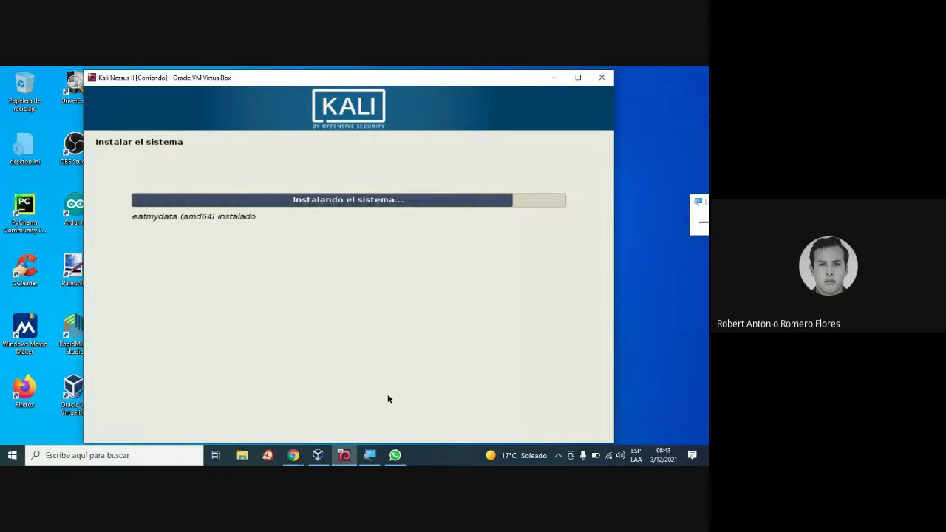
Attach NESSUS.pdf to the Admin Redes 2021-II chat, send it, then minimize WhatsApp.
left_click(395, 455)
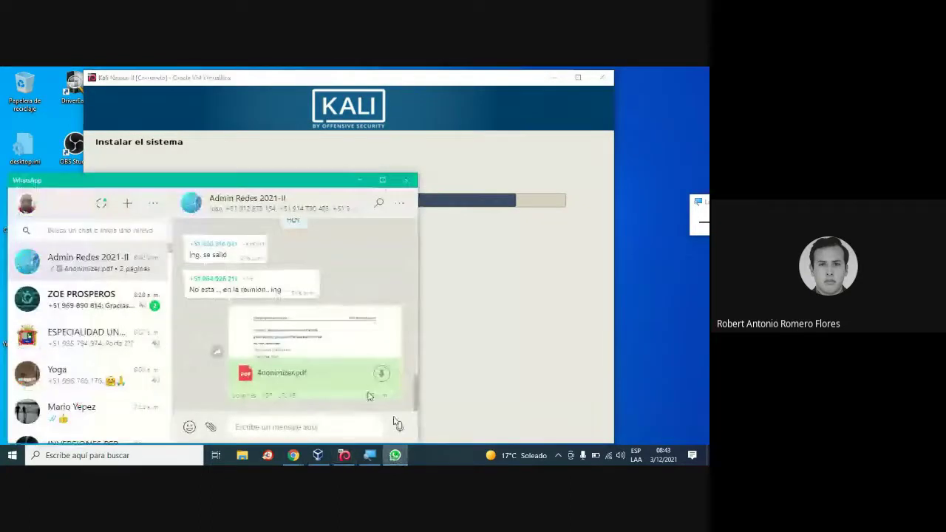
left_click(210, 427)
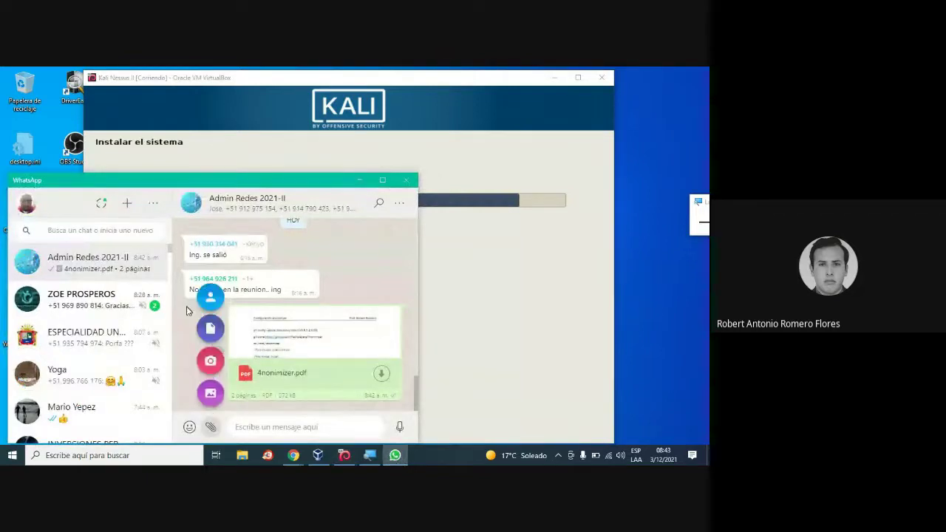
left_click(210, 329)
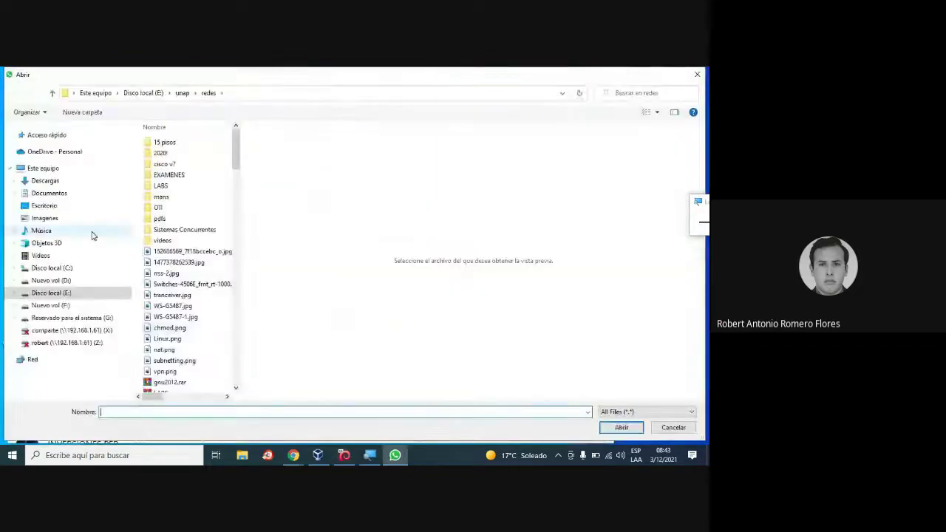
key("n")
key("n")
key("n")
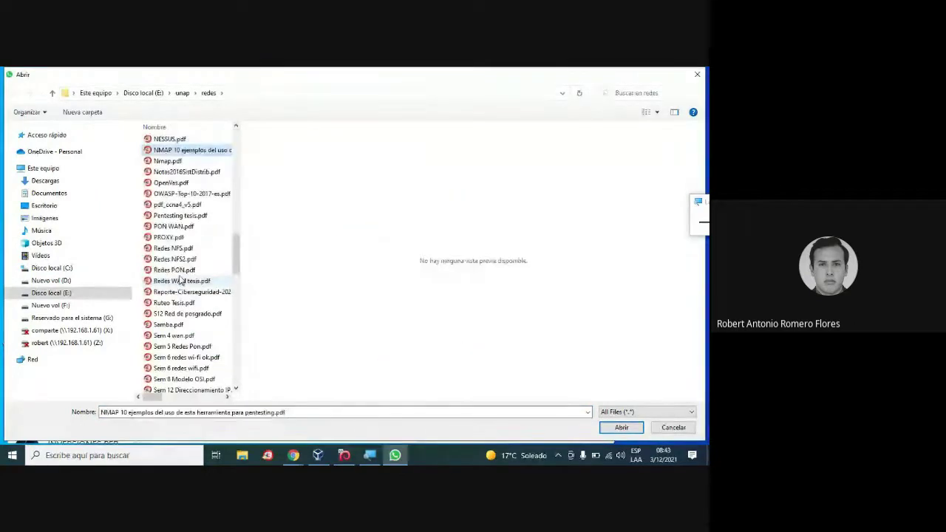
double_click(180, 139)
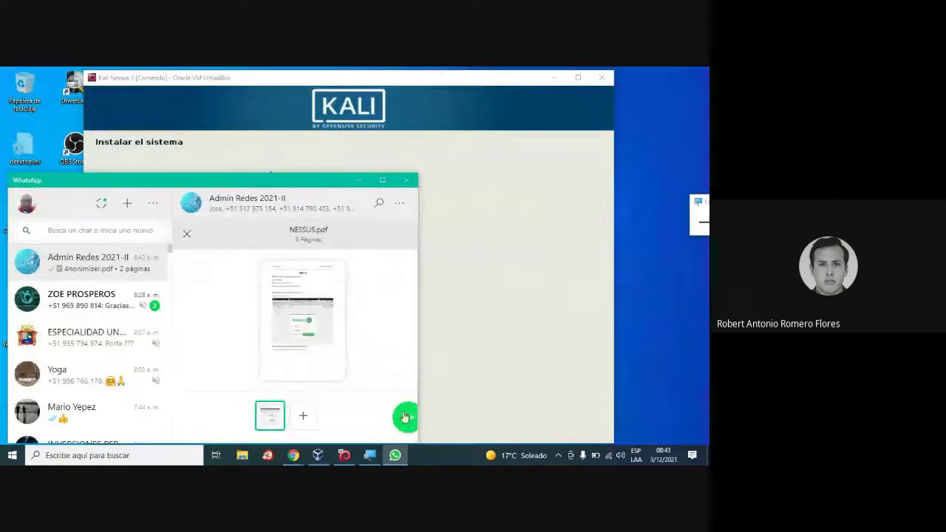
left_click(404, 416)
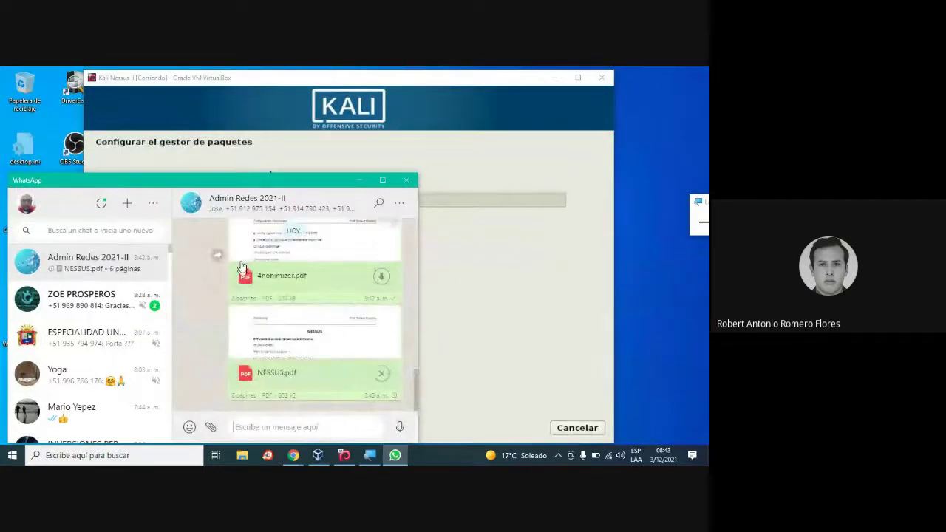
left_click(358, 180)
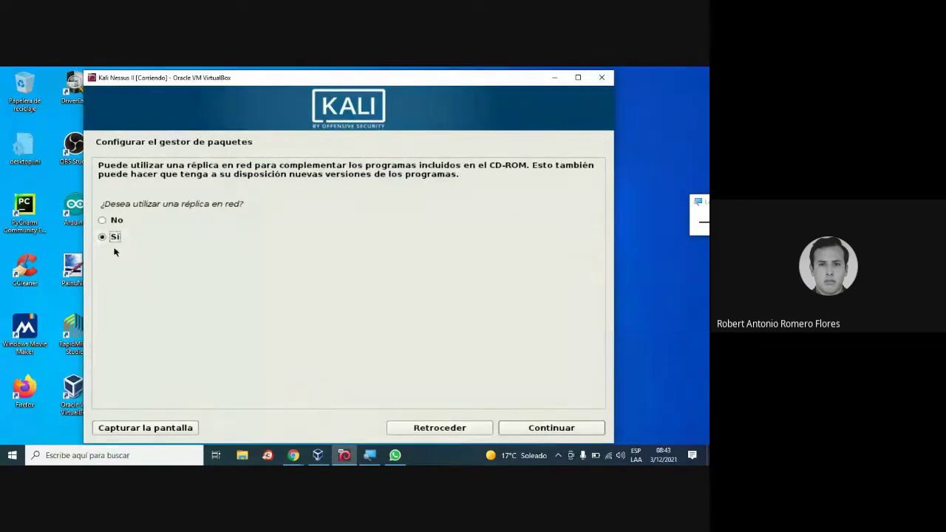
Answer 'No' to using a network mirror and continue the Kali installation.
left_click(113, 225)
left_click_drag(438, 80, 455, 76)
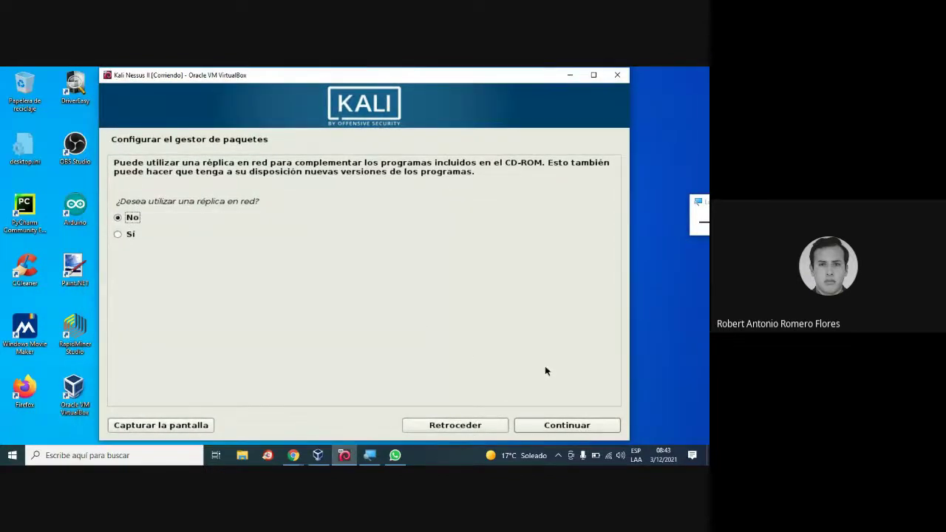
left_click(567, 428)
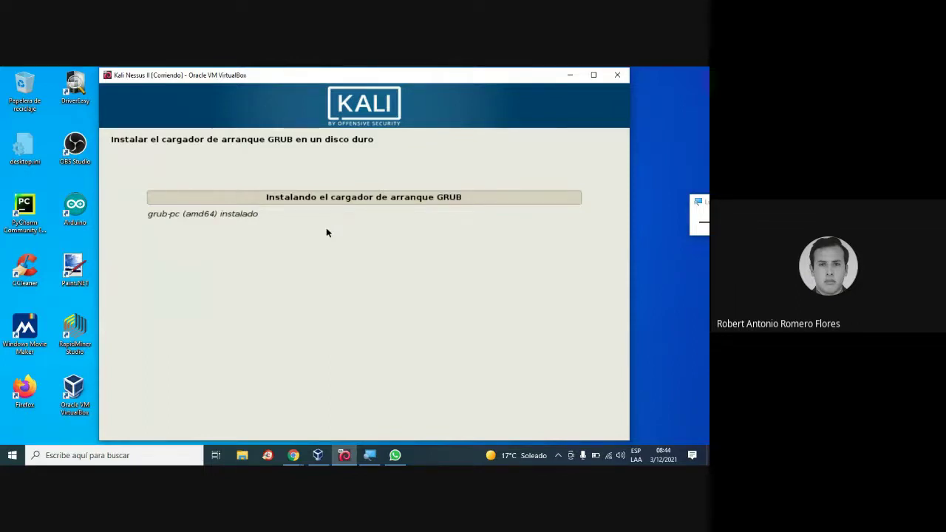
Switch to the Yahoo search for '4nonimez for kali' and return to all web results.
left_click(294, 456)
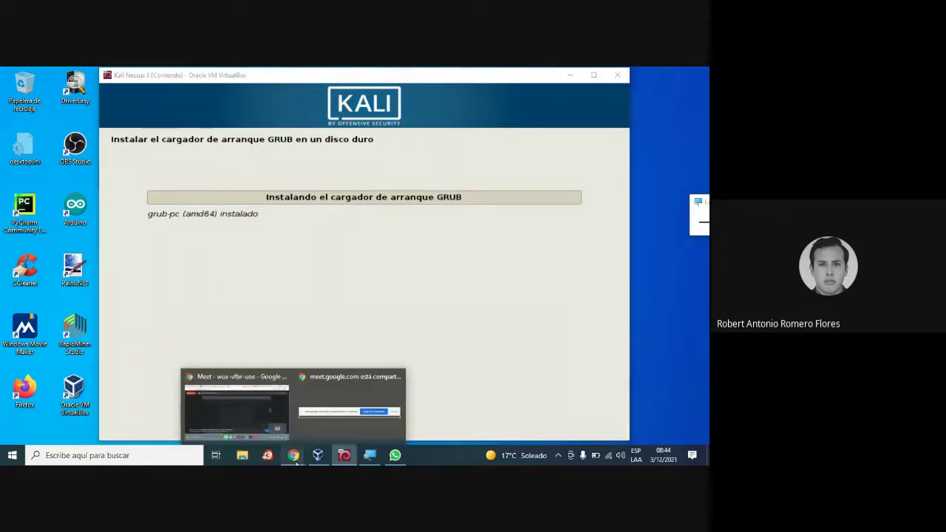
left_click(249, 377)
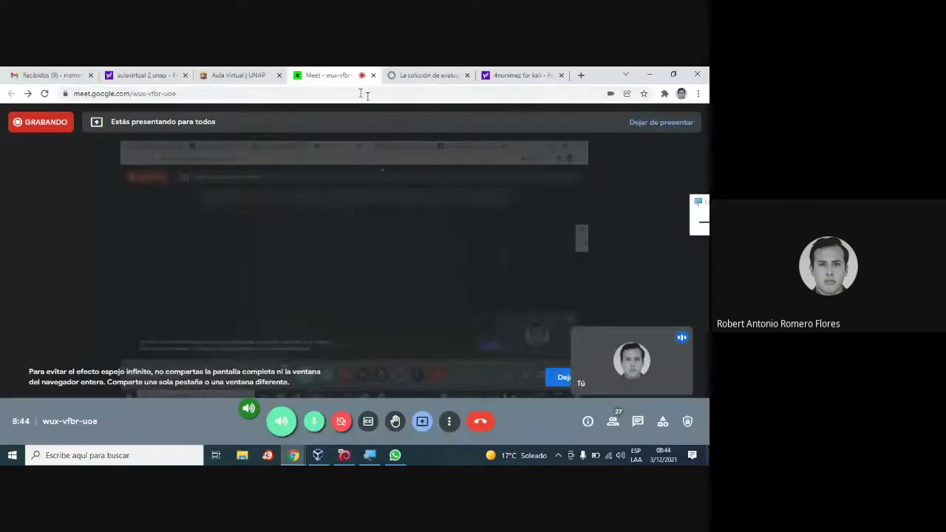
left_click(433, 74)
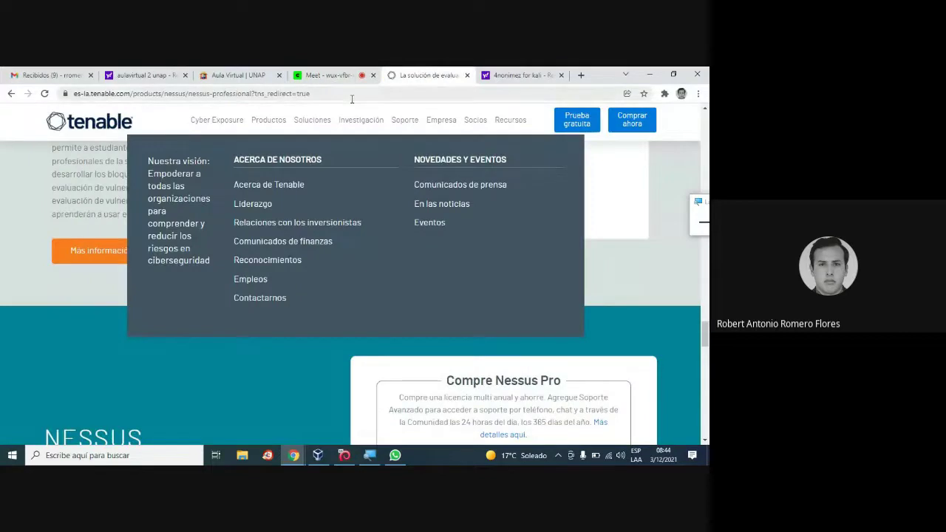
left_click(515, 74)
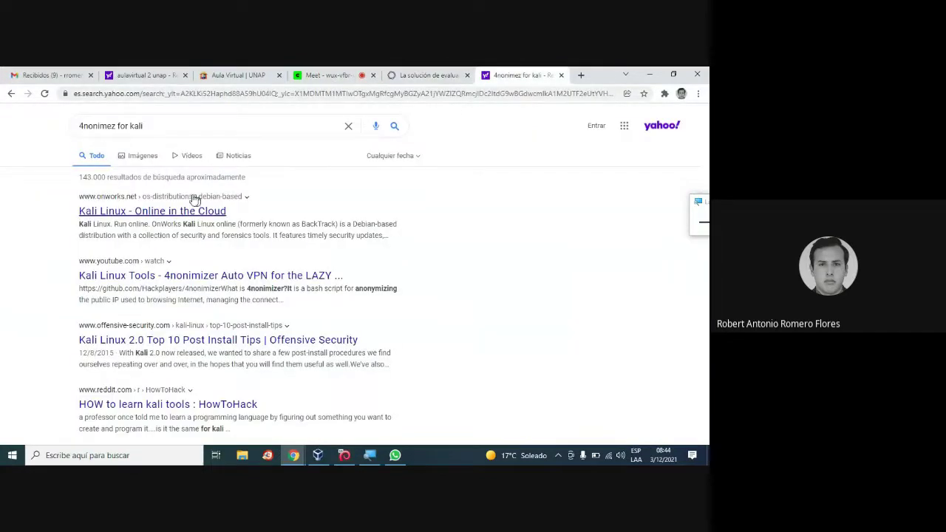
left_click(148, 157)
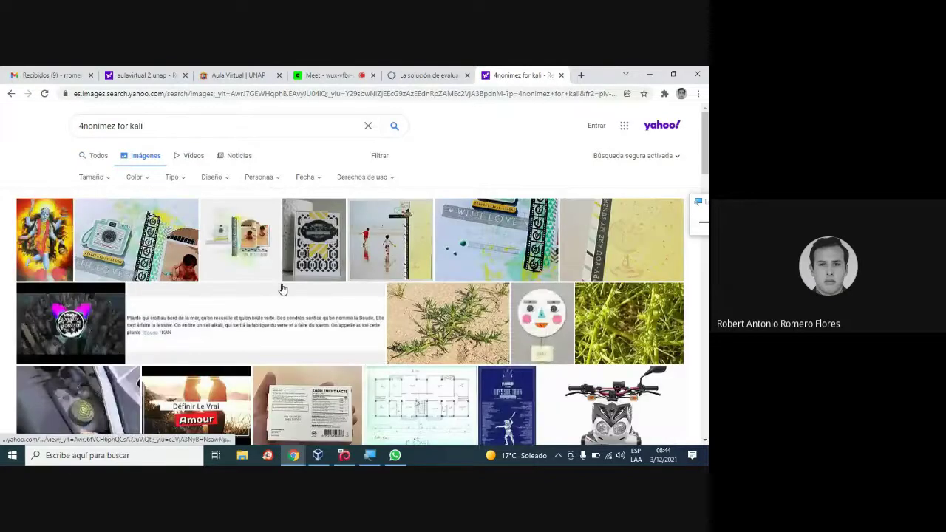
scroll(281, 289, "down", 3)
scroll(282, 289, "up", 3)
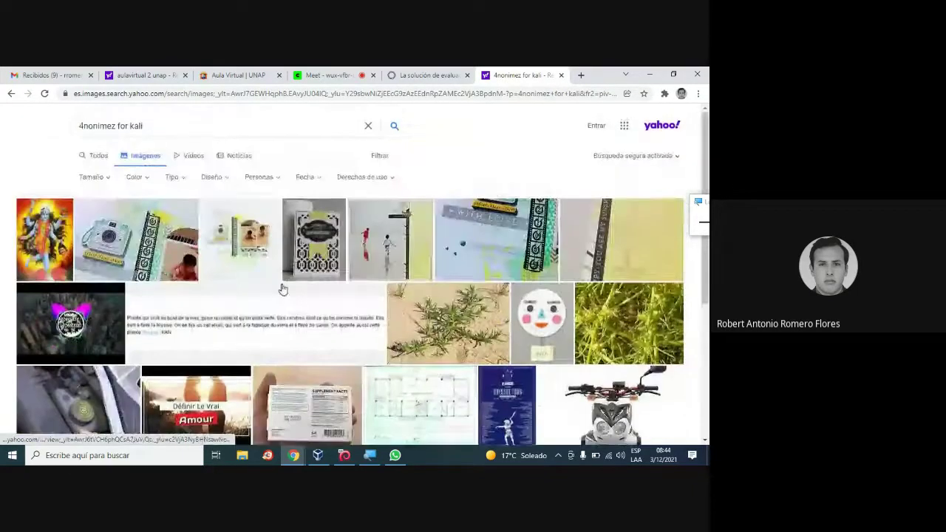
left_click(103, 161)
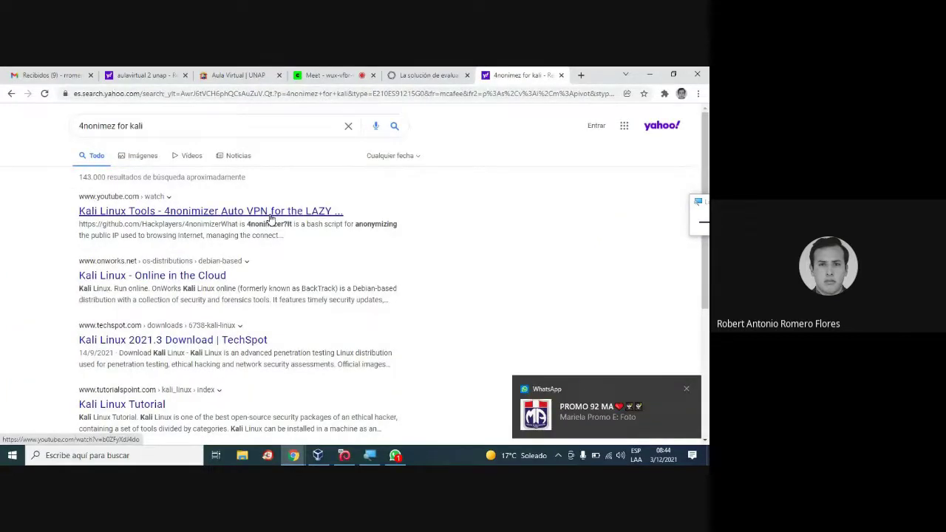
Dismiss the WhatsApp notification and close the WhatsApp window.
left_click(686, 388)
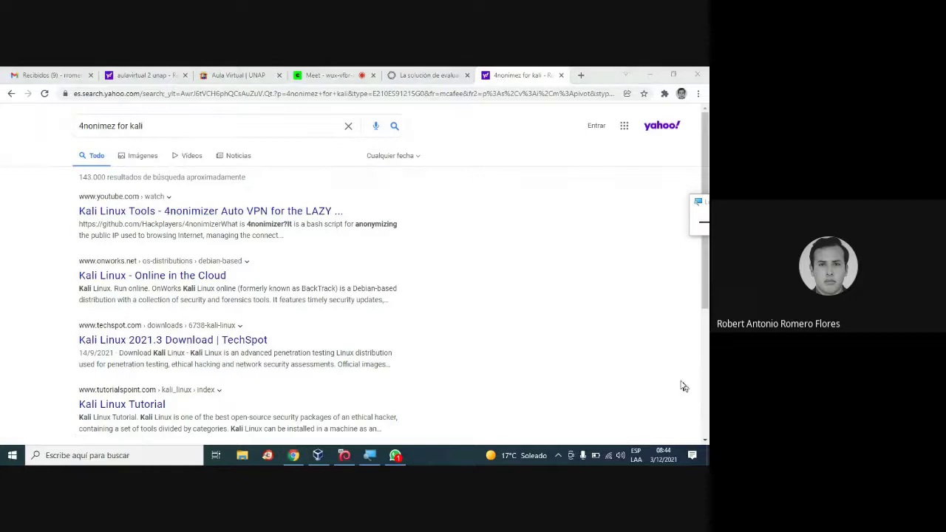
left_click(395, 456)
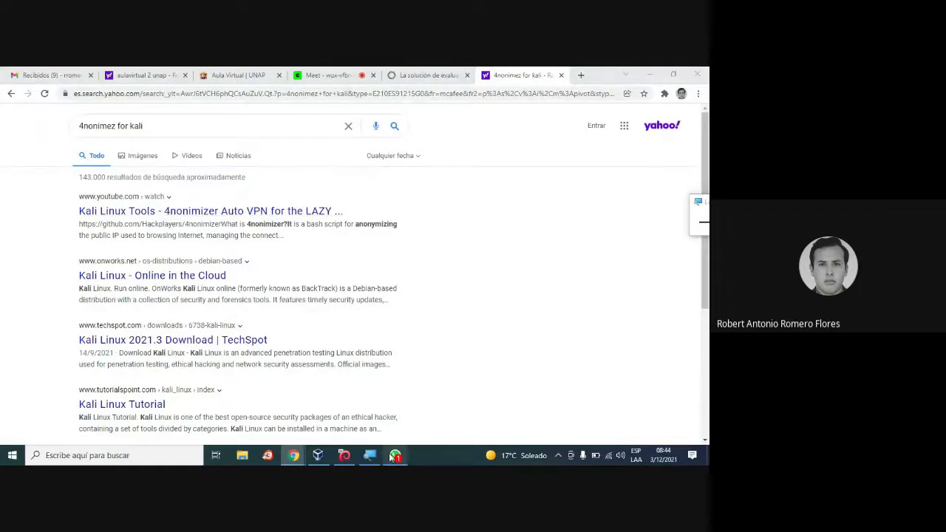
right_click(395, 456)
left_click(381, 433)
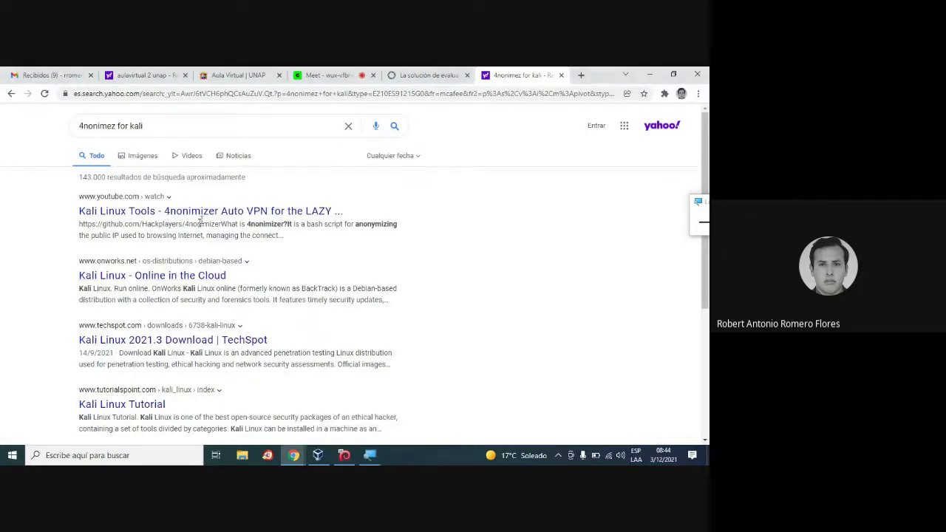
Open and pause the 'Kali Linux Tools - 4nonimizer Auto VPN' video, then return to VirtualBox.
left_click(213, 213)
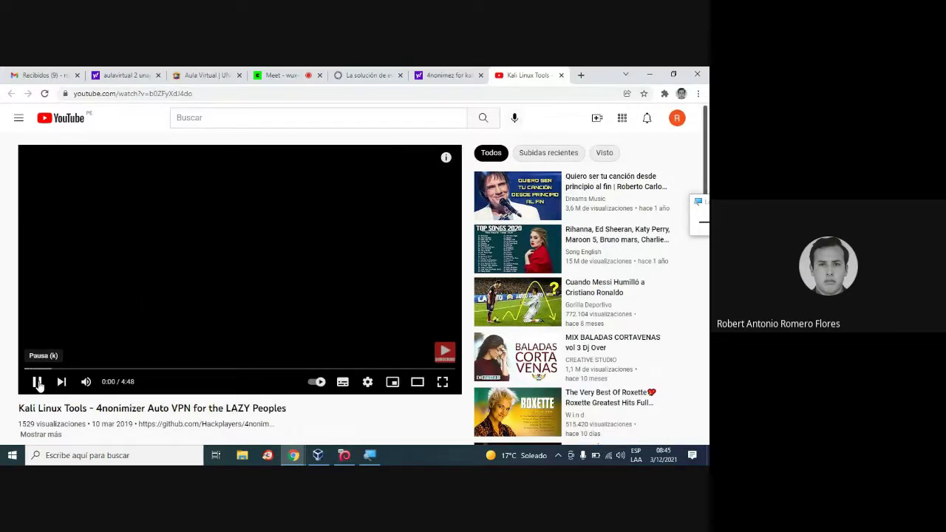
left_click(38, 385)
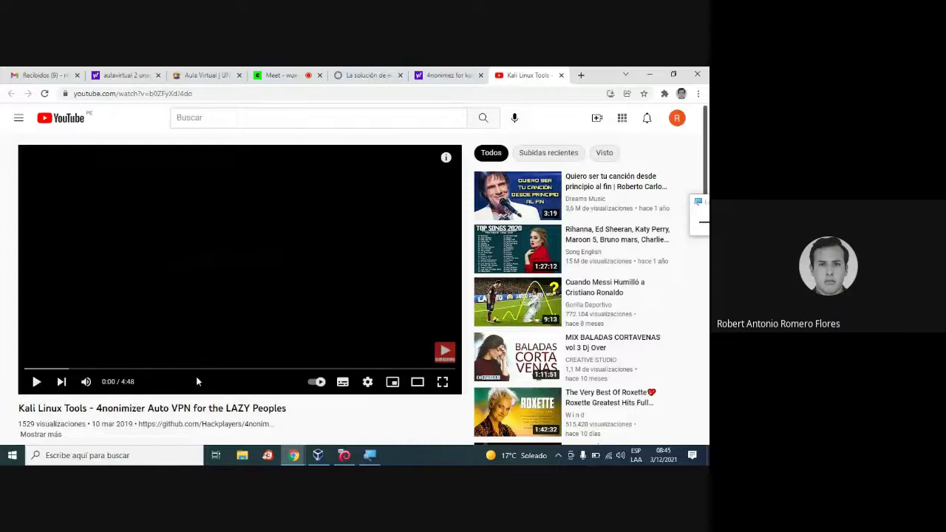
scroll(195, 376, "down", 1)
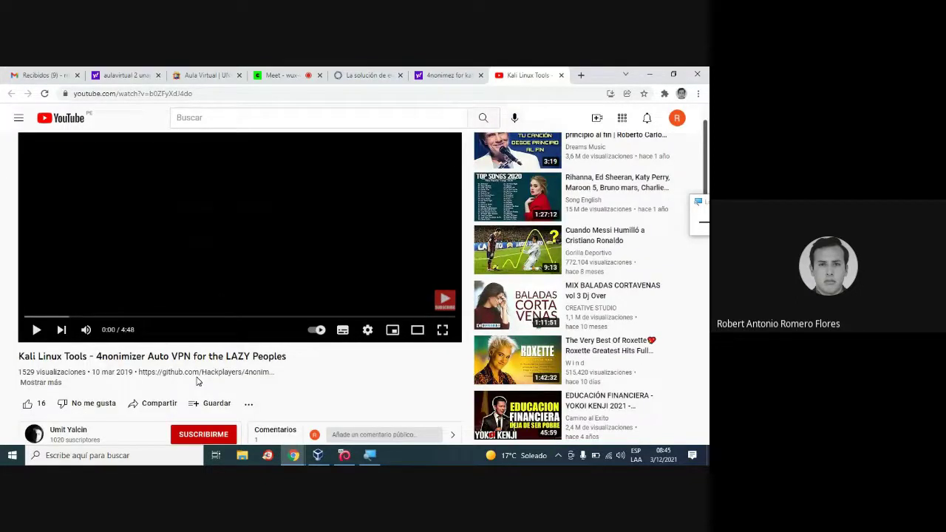
scroll(177, 386, "down", 3)
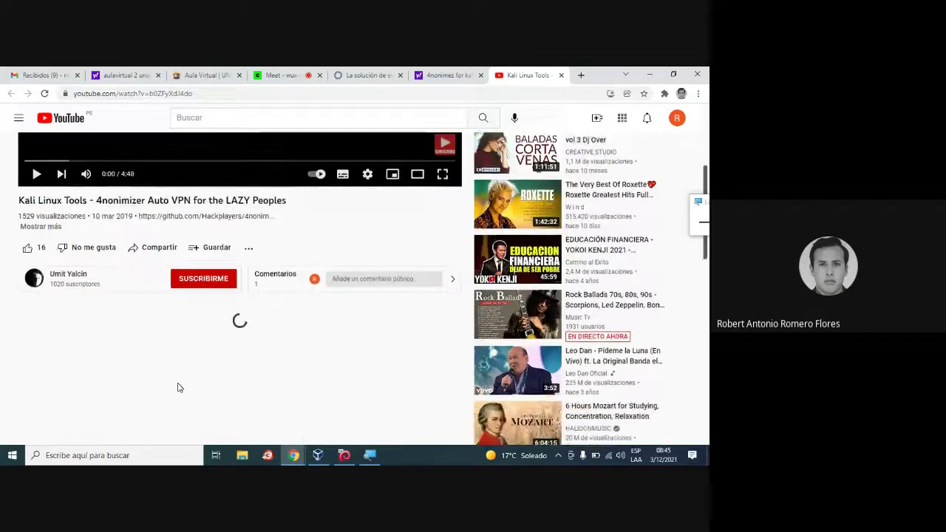
scroll(178, 384, "up", 4)
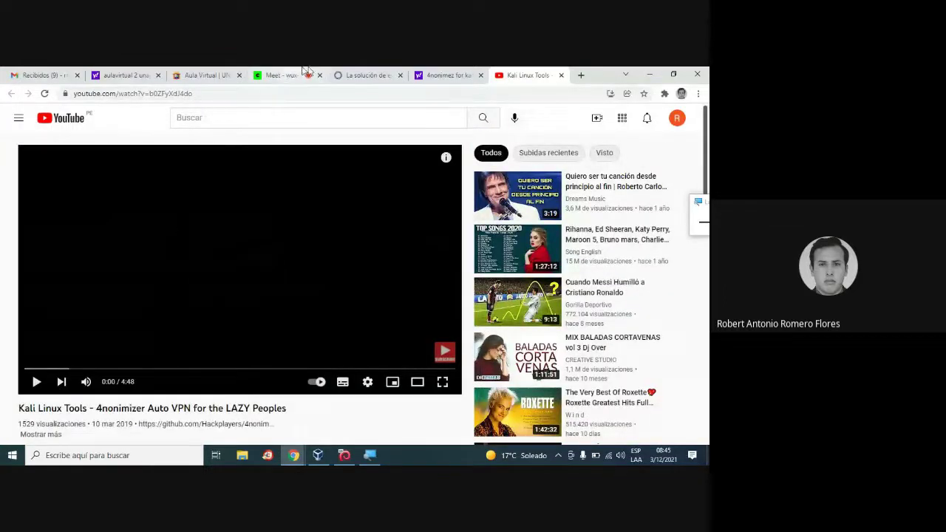
left_click(344, 455)
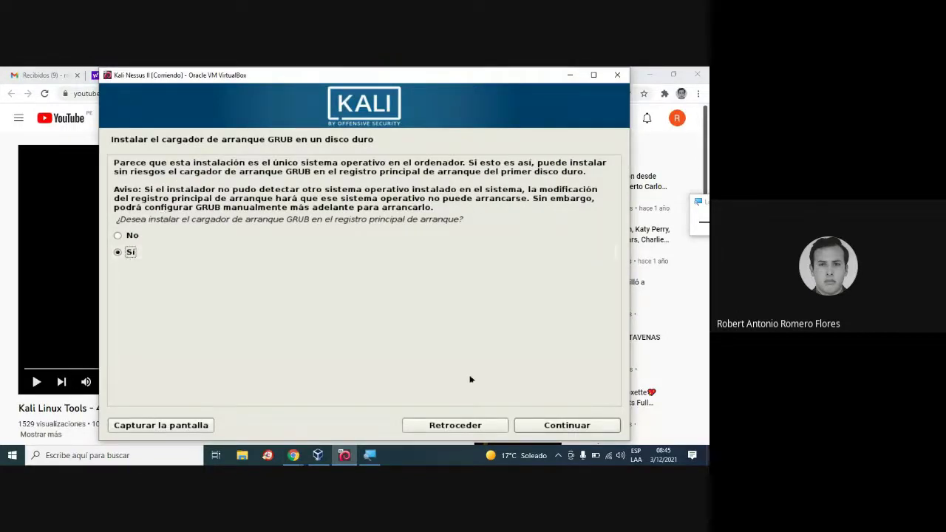
Keep 'Sí' for GRUB in the MBR and install it on /dev/sda.
left_click(575, 426)
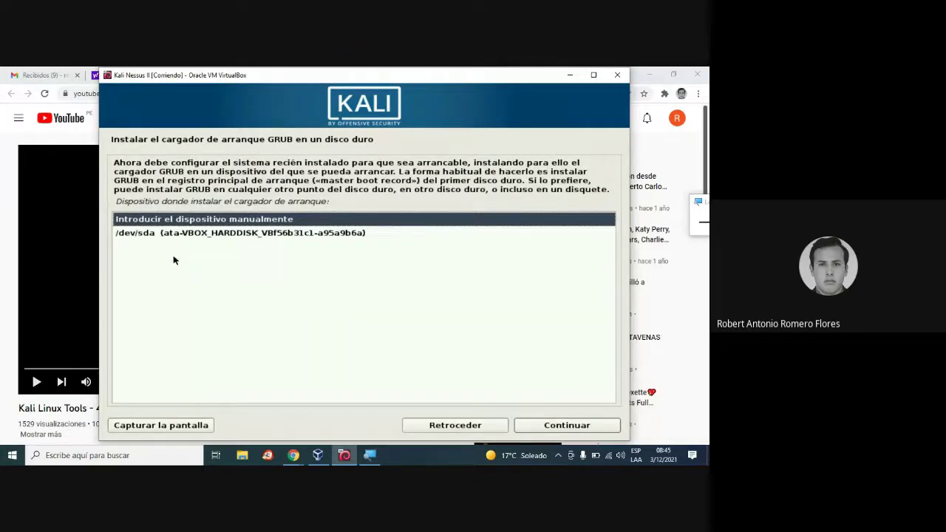
left_click(267, 234)
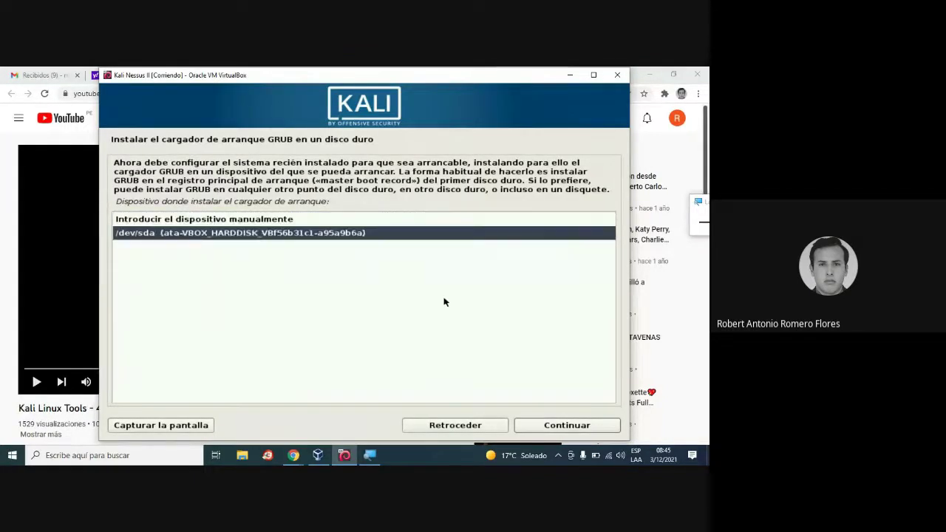
left_click(548, 426)
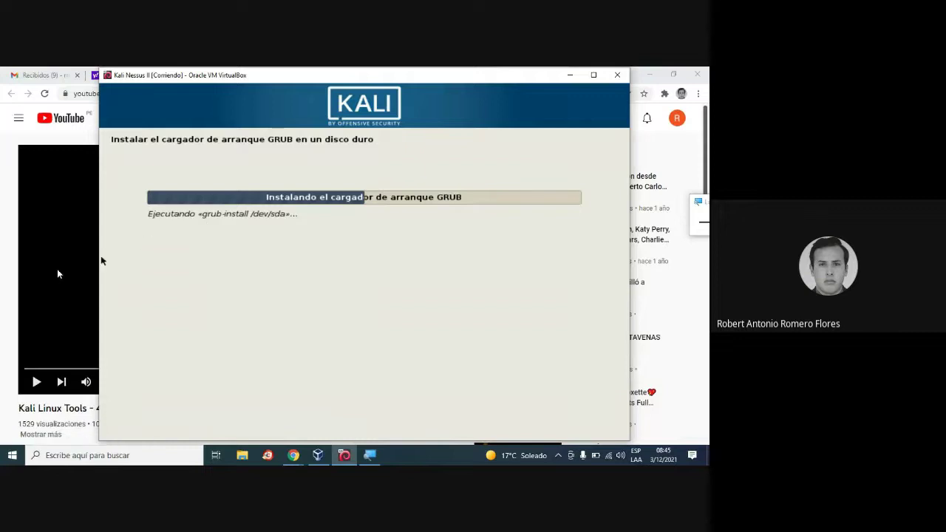
left_click(652, 76)
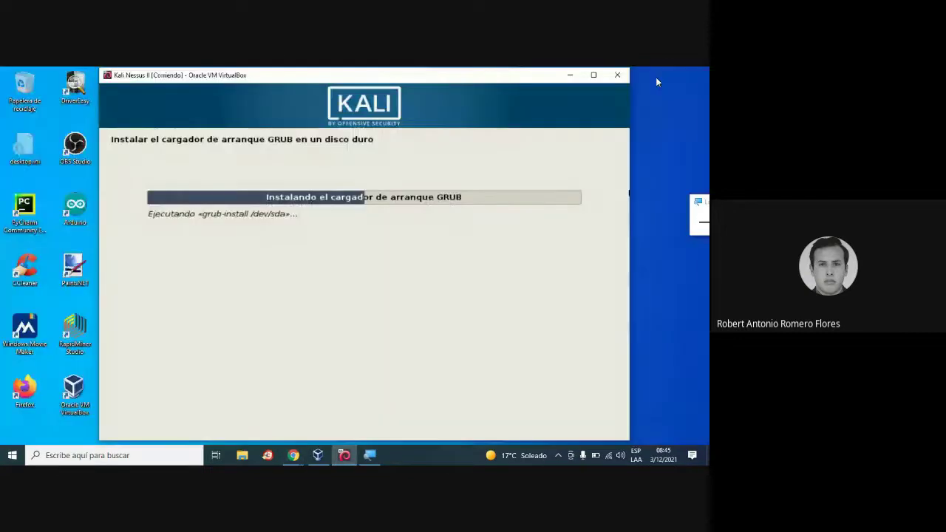
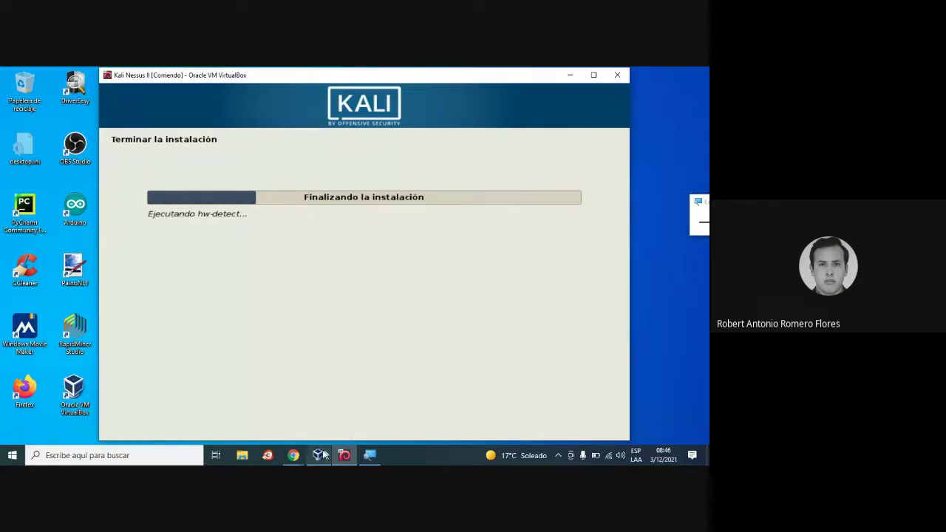
Switch from VirtualBox to the Chrome window playing the 4nonimizer Kali Linux Tools video.
left_click(293, 455)
left_click(245, 381)
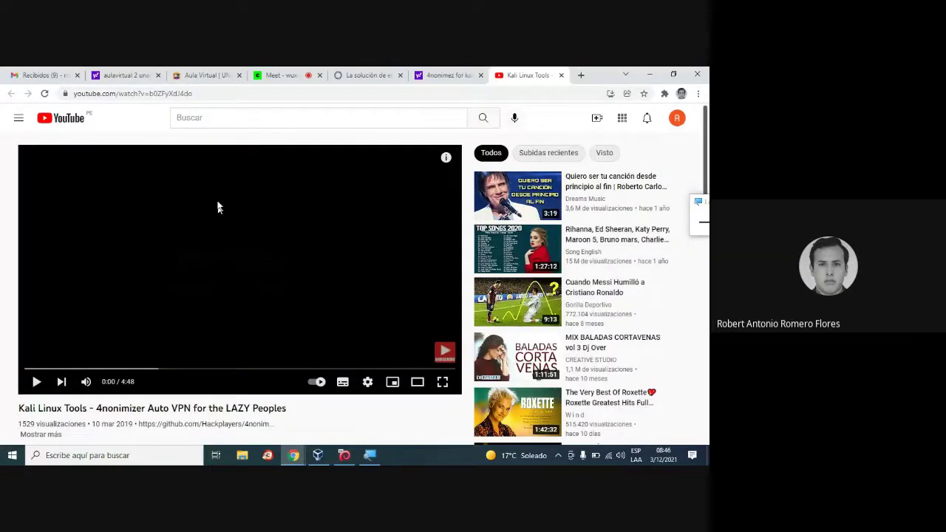
Enter 'kali' in the YouTube search box, then minimize Chrome to check on the installer.
left_click(251, 116)
type("kali")
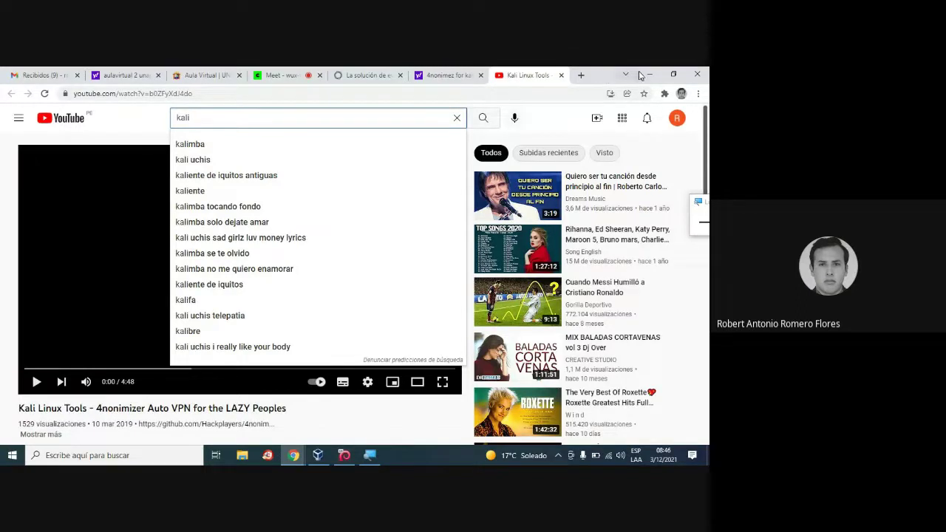
left_click(650, 75)
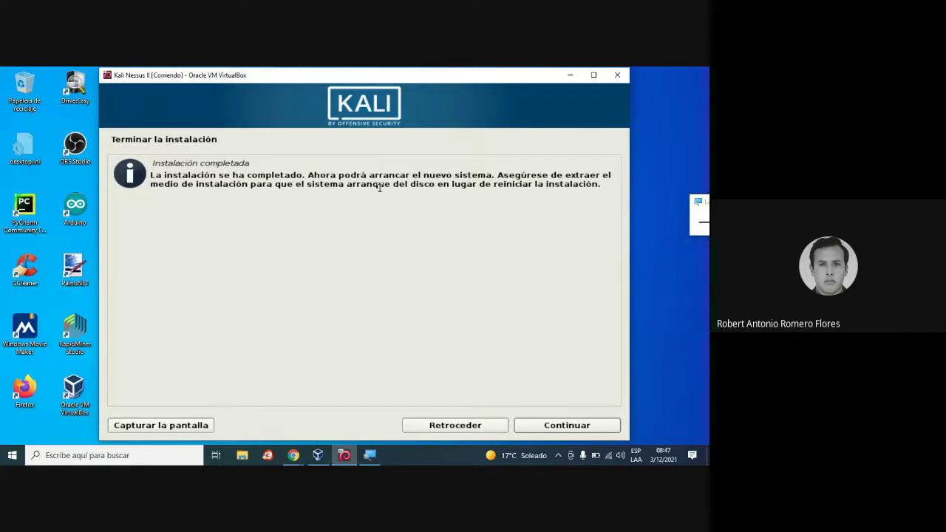
Accept the 'Instalación completada' message with Continuar, then bring the YouTube browser window back.
left_click(563, 425)
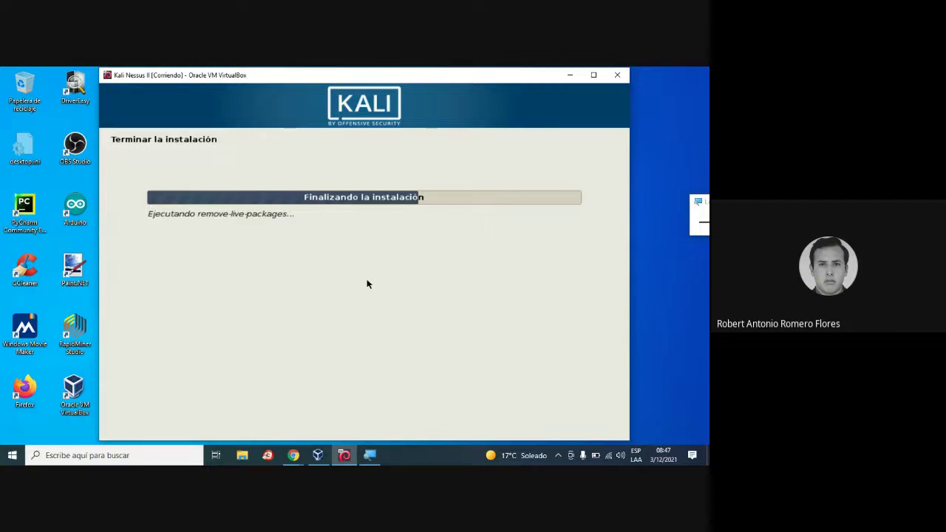
mouse_move(293, 455)
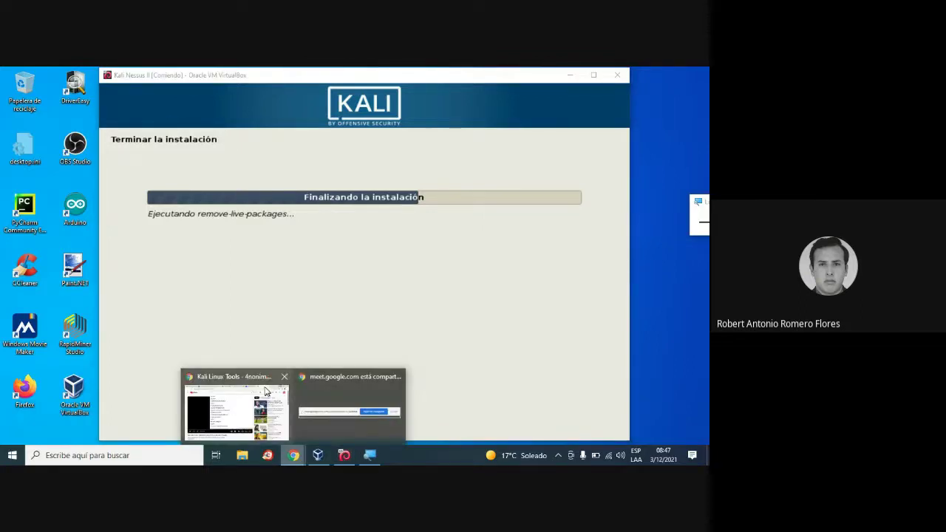
left_click(260, 384)
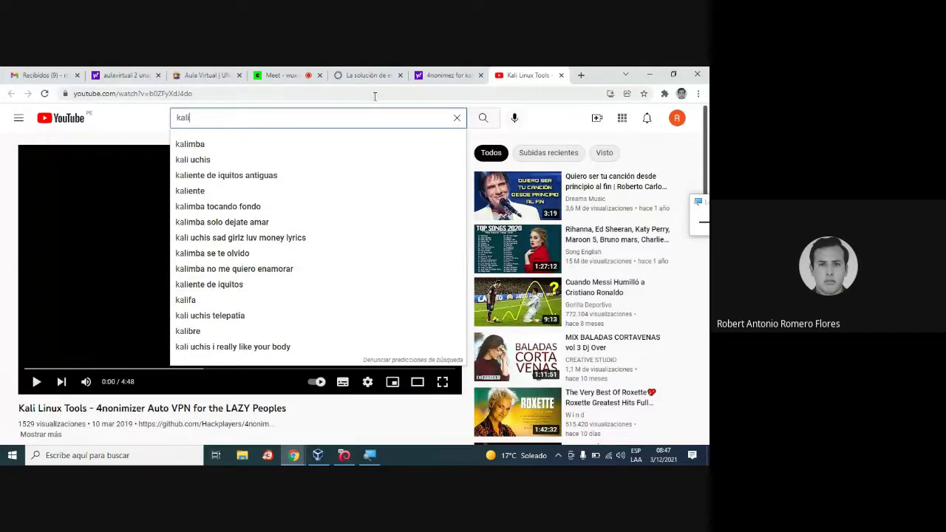
Google 'download kali-linux-2019.1a-amd64.iso' and open the old.kali.org kali-2019.1a image index.
left_click(374, 94)
type("google.com")
key("Return")
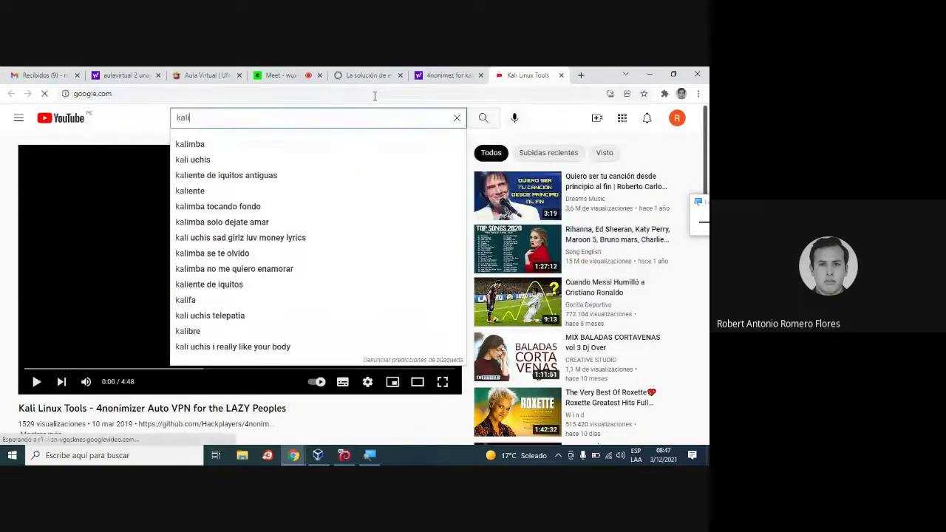
type("kal")
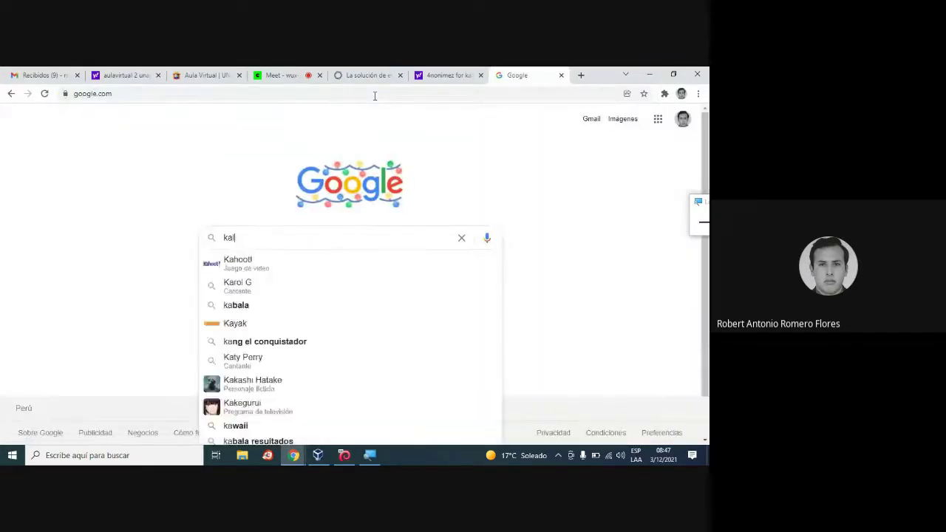
type("i download")
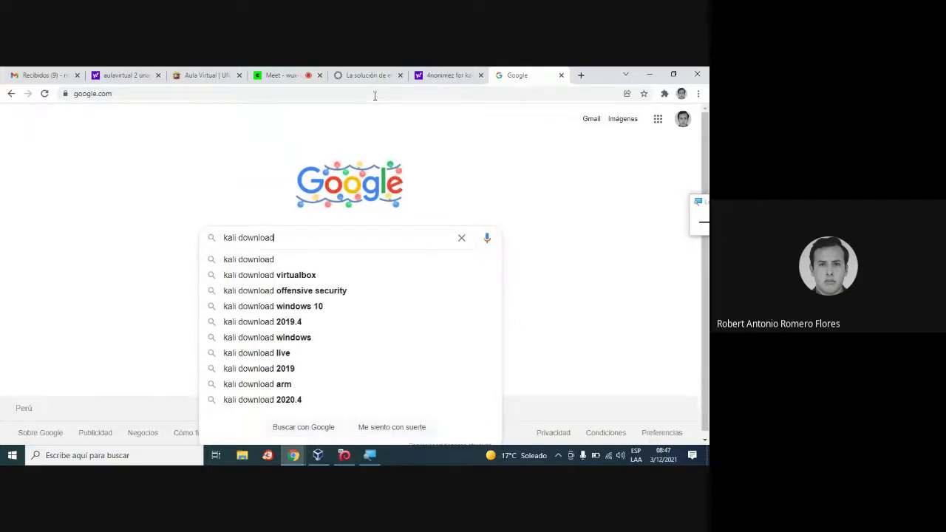
key("Return")
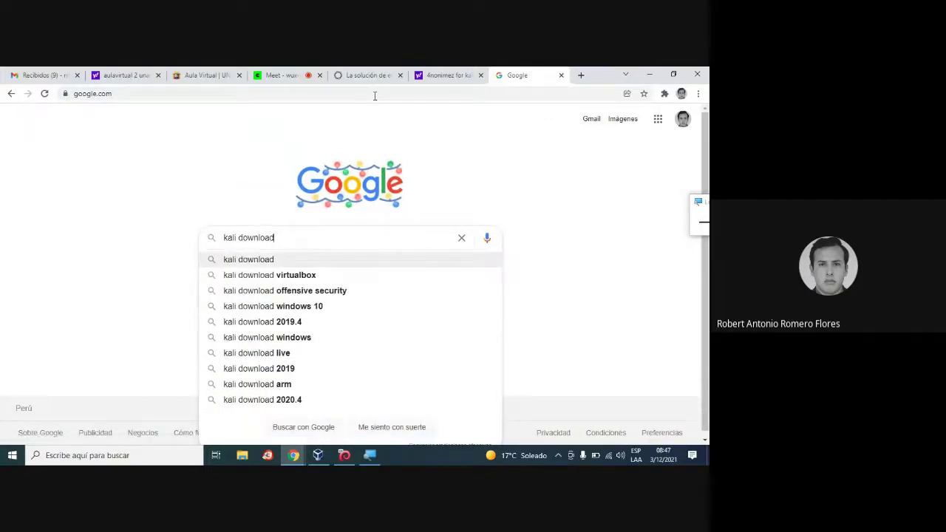
type("a")
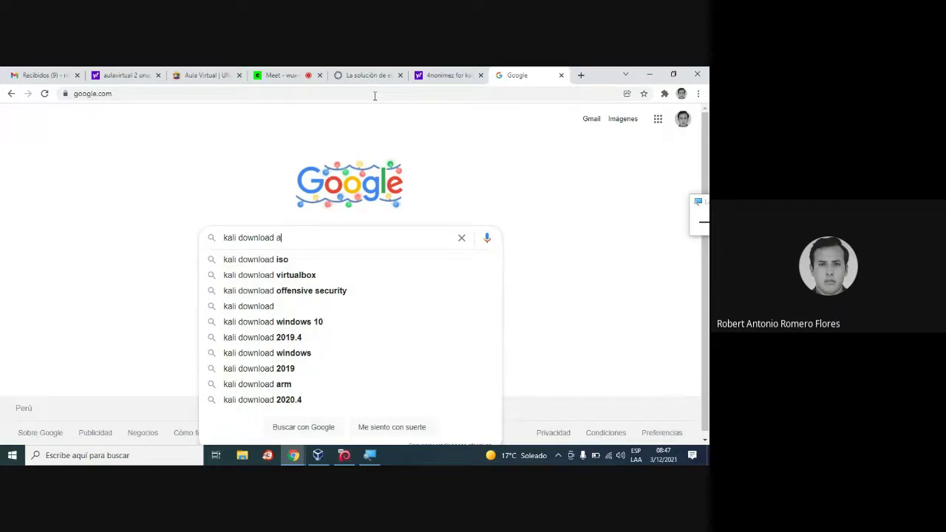
type("md")
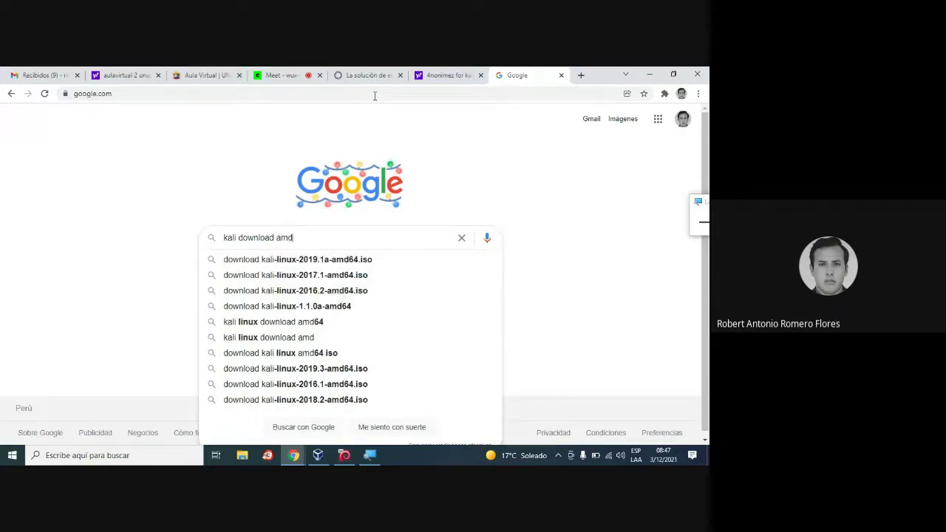
key("Down")
key("Return")
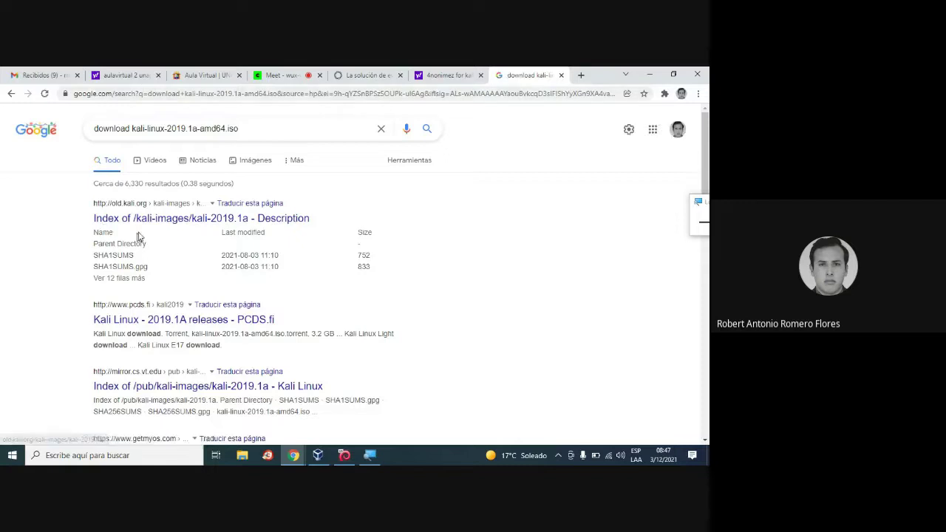
left_click(156, 220)
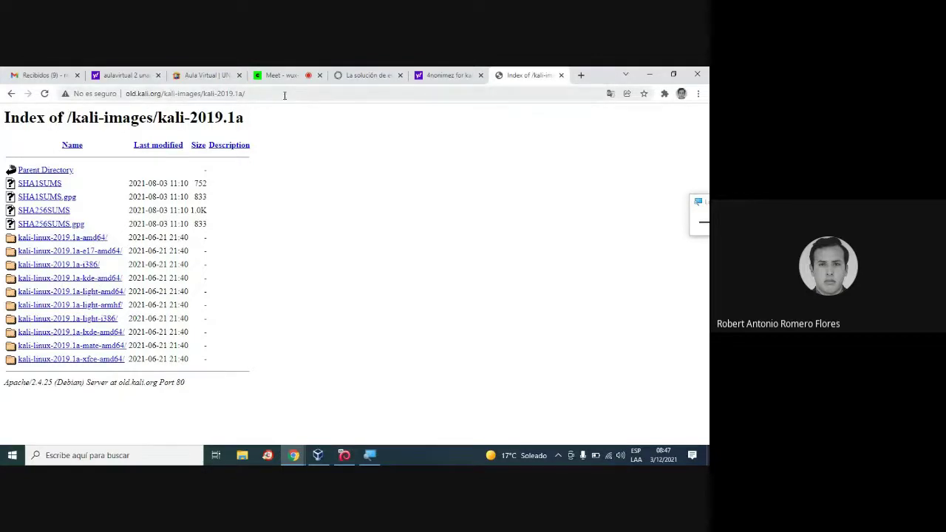
Zoom the screen in with Windows Magnifier and go back to the 2019.1a ISO search results.
left_click(284, 94)
left_click(699, 209)
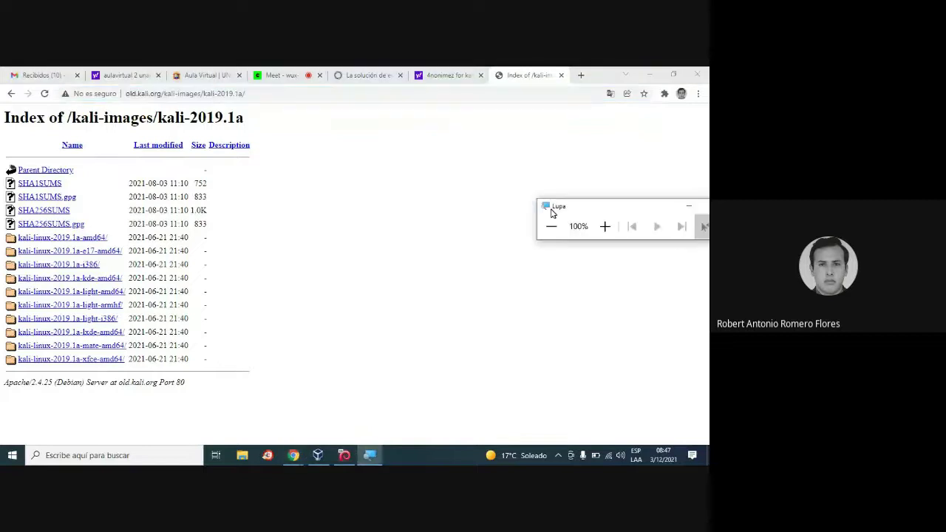
left_click(604, 226)
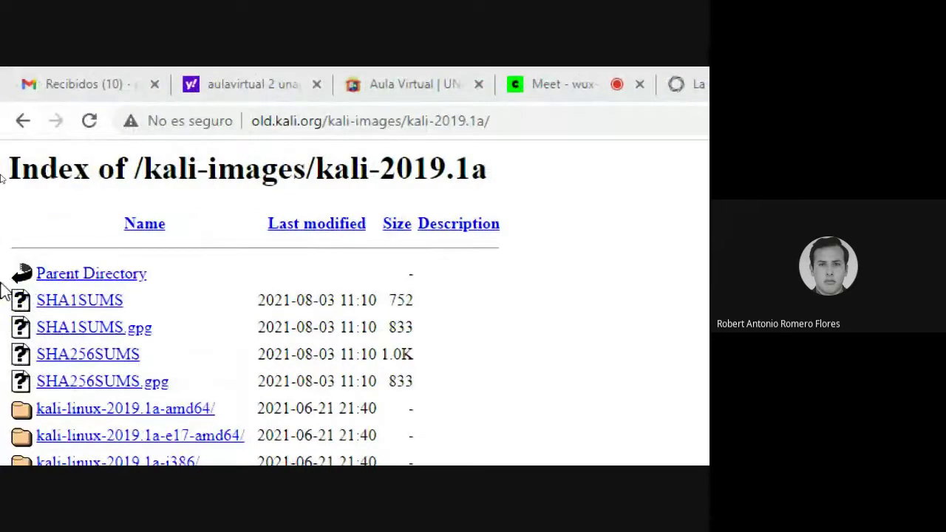
left_click(24, 121)
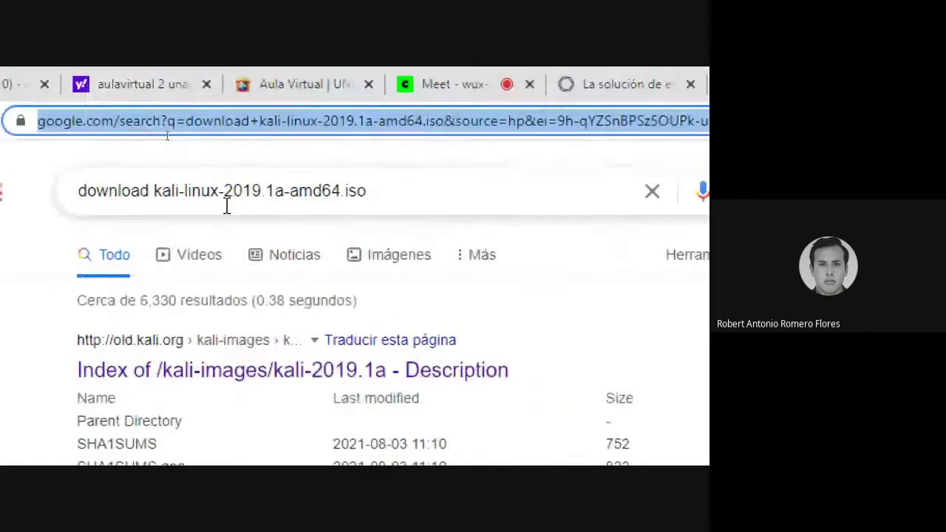
Change the Google query to 'download kali 2021.3 iso' and search.
left_click(179, 190)
left_click_drag(230, 187, 407, 192)
type("2021")
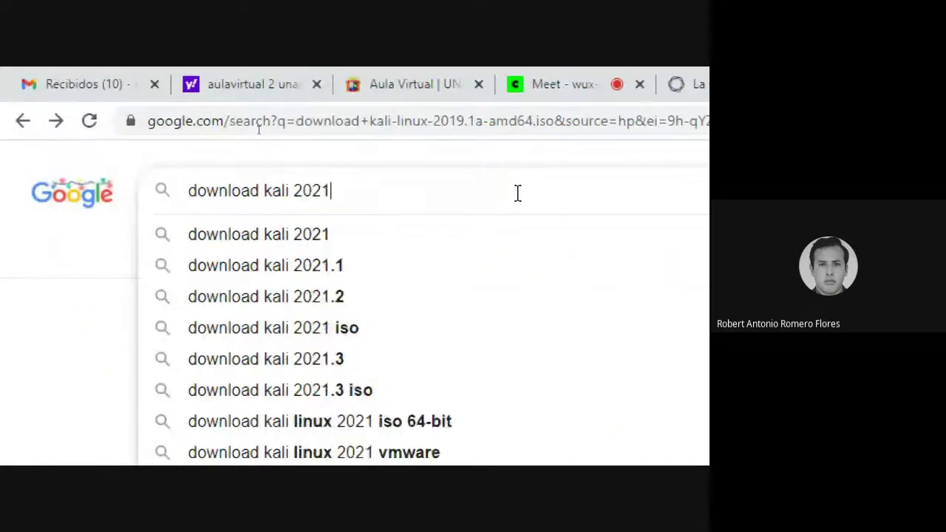
key("Down")
key("Down")
key("Down")
key("Down")
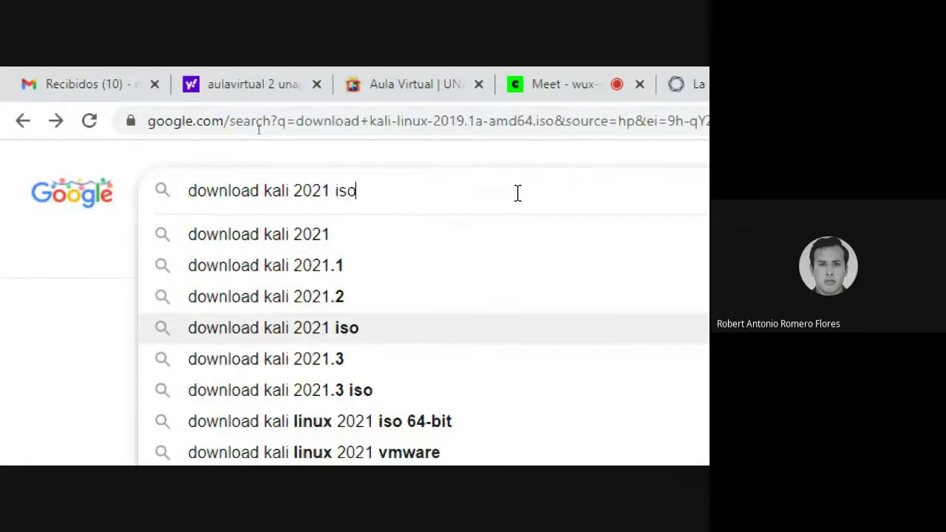
key("Down")
key("Down")
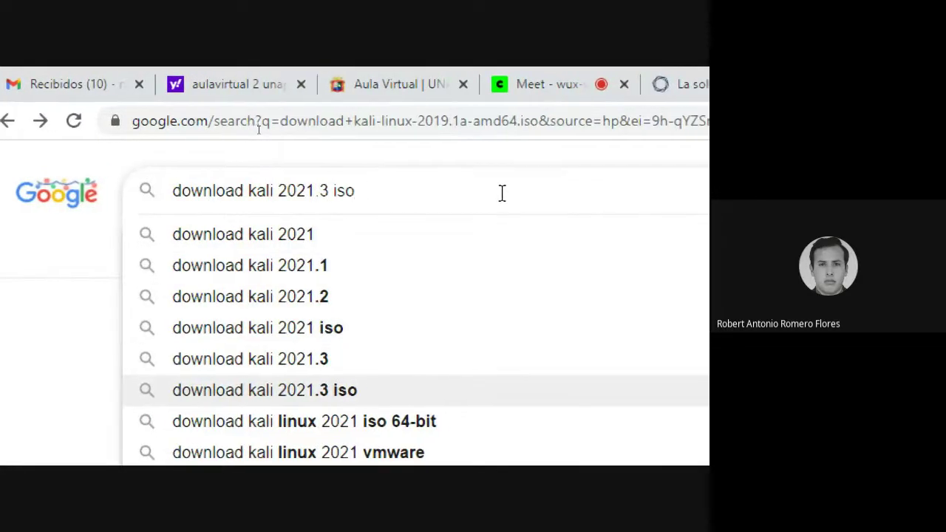
key("Return")
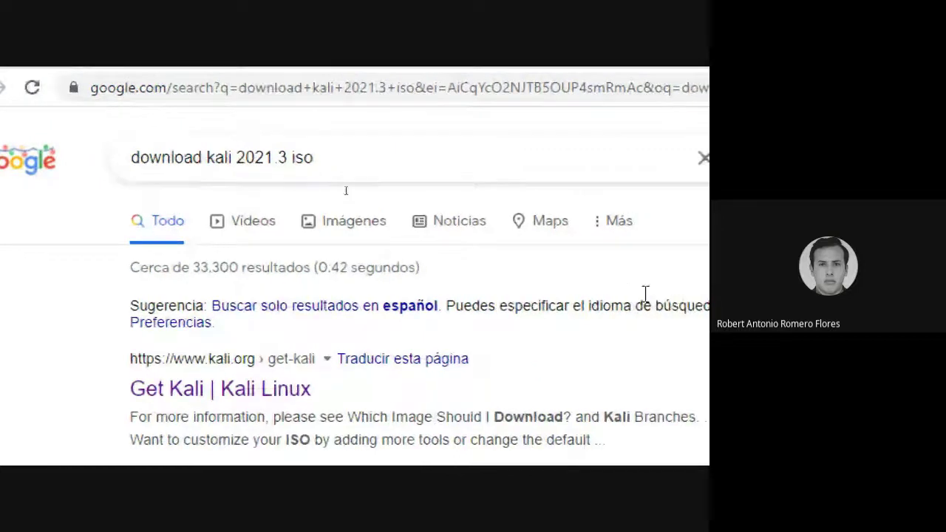
Refine the query to 'download kali 2021.3 amd iso' and rerun the search.
left_click(340, 172)
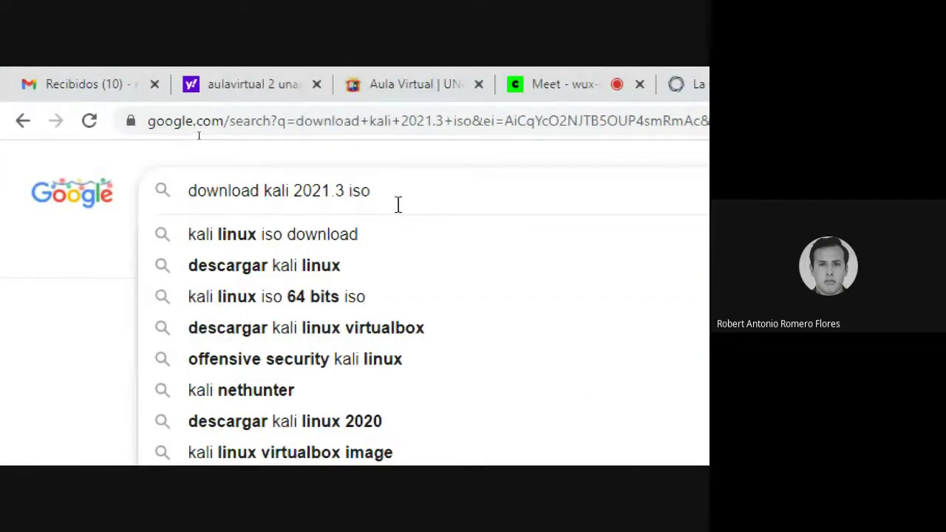
key("Left")
key("Left")
key("Left")
type("amd")
key("Return")
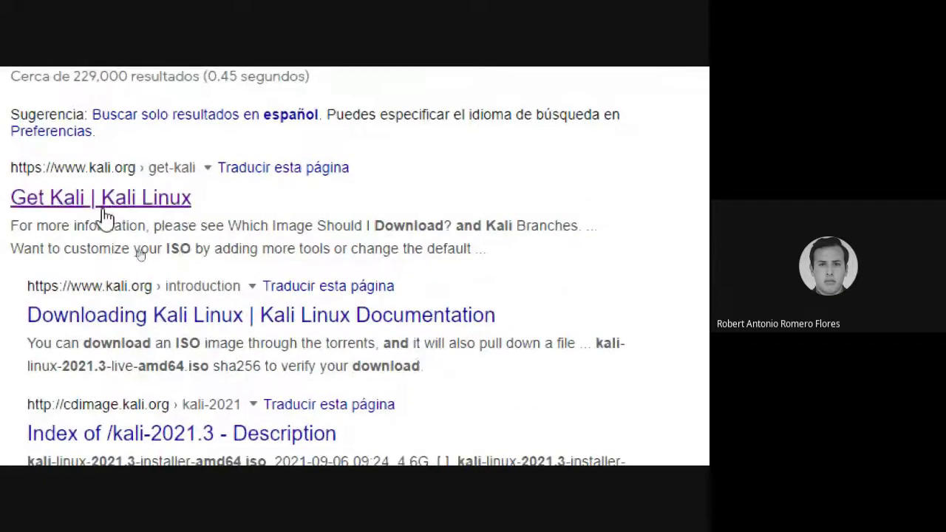
Open kali.org's Get Kali page, reset magnification to 100%, and scroll to the Bare Metal 64-bit Installer.
left_click(93, 198)
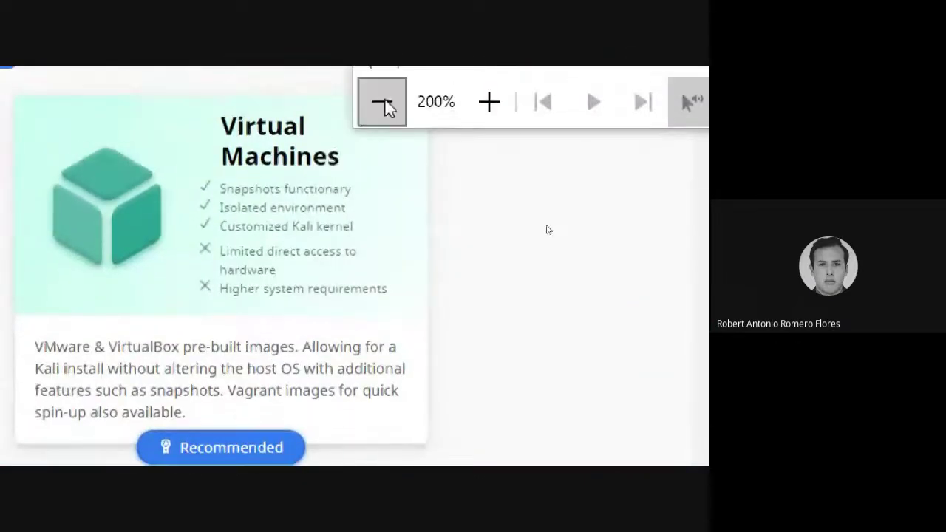
left_click(382, 89)
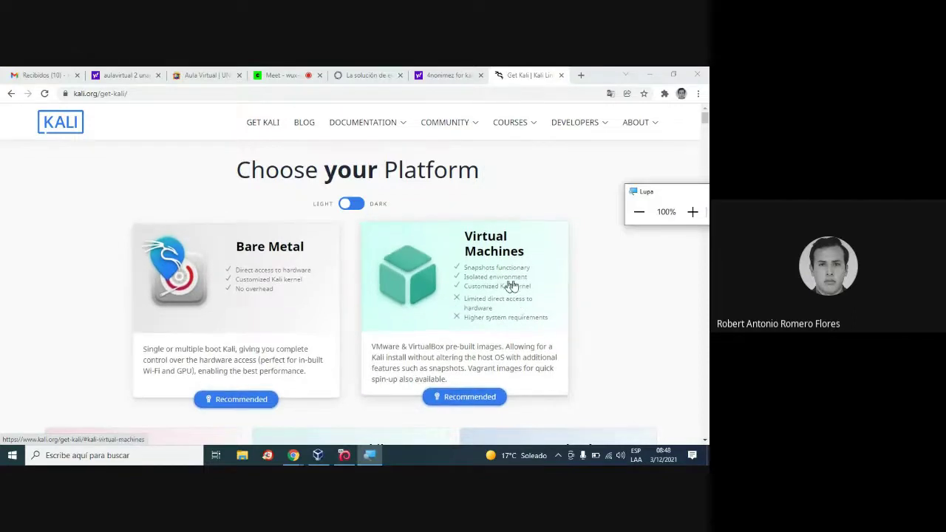
scroll(584, 340, "down", 2)
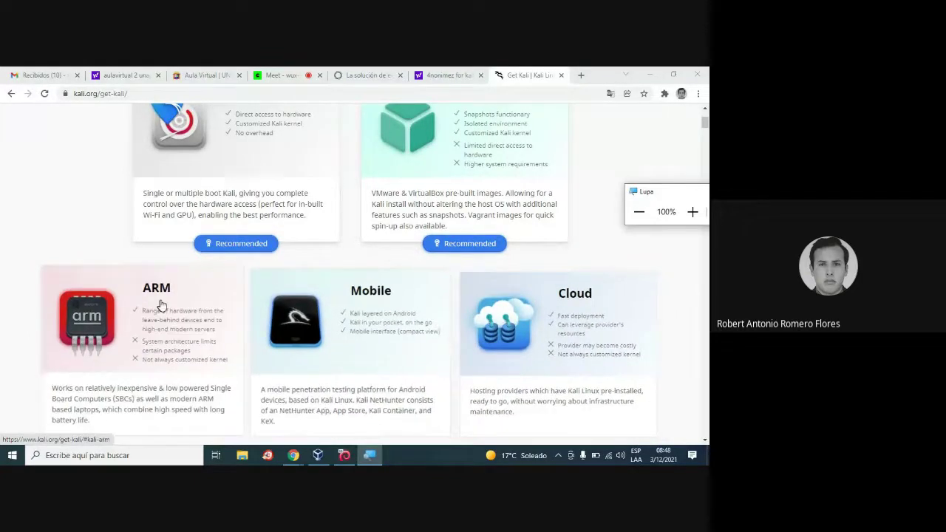
scroll(11, 338, "down", 3)
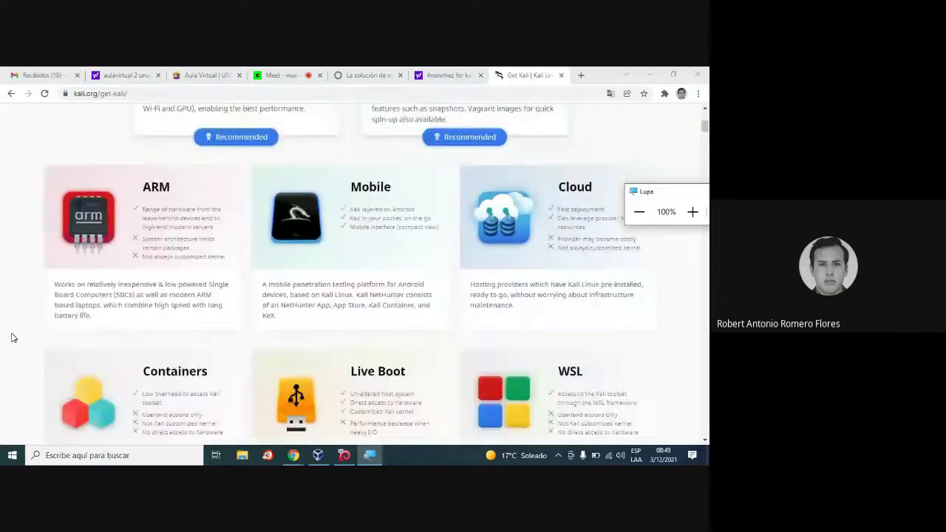
scroll(11, 338, "down", 1)
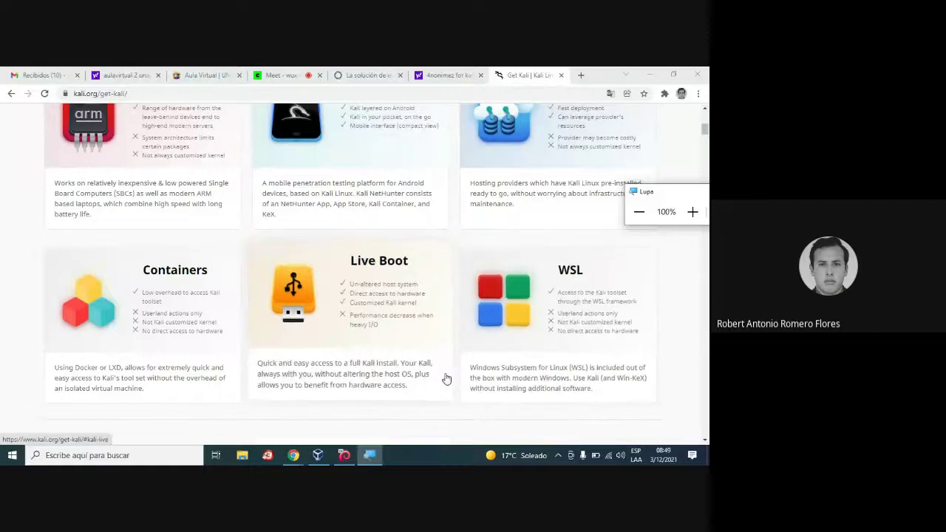
scroll(447, 382, "down", 3)
scroll(450, 382, "down", 8)
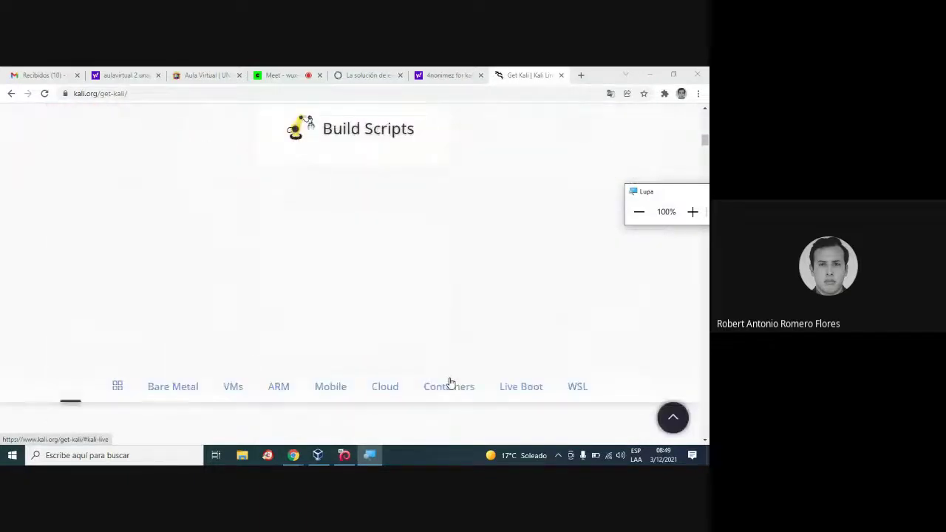
scroll(450, 382, "down", 4)
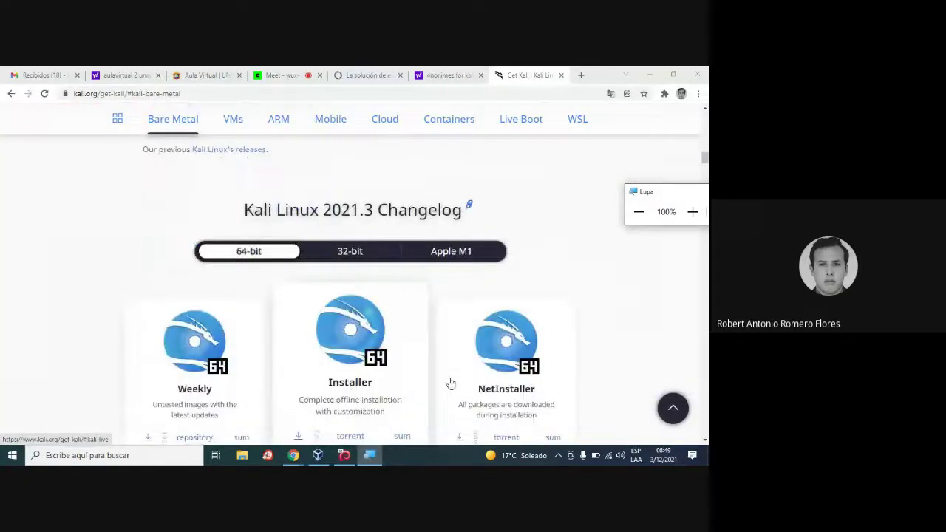
scroll(389, 373, "down", 2)
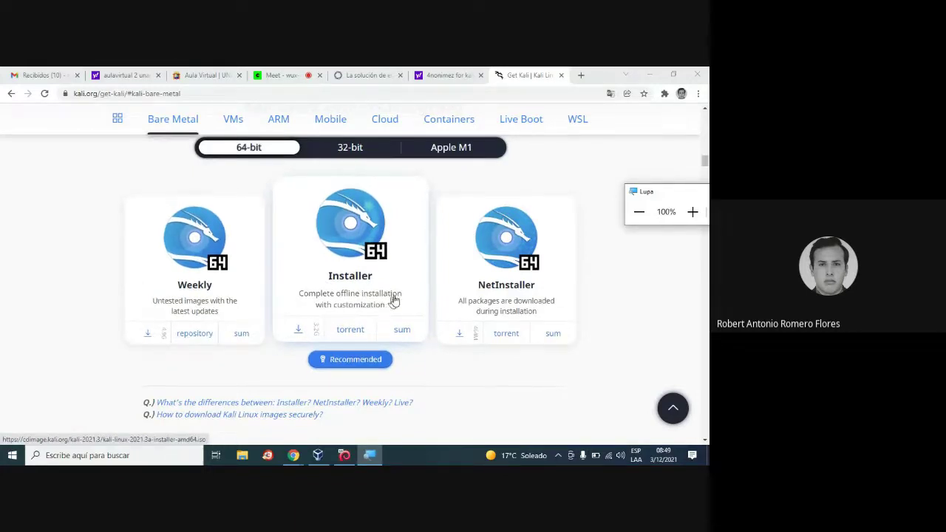
Download the 64-bit Kali 2021.3 Installer ISO, check it in its folder, then return to the Kali Nessus II VM.
left_click(339, 304)
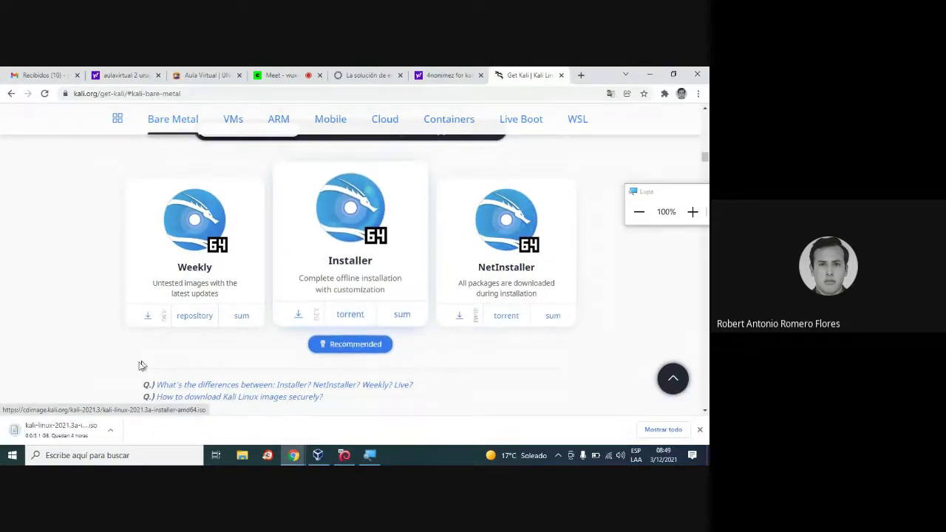
left_click(110, 433)
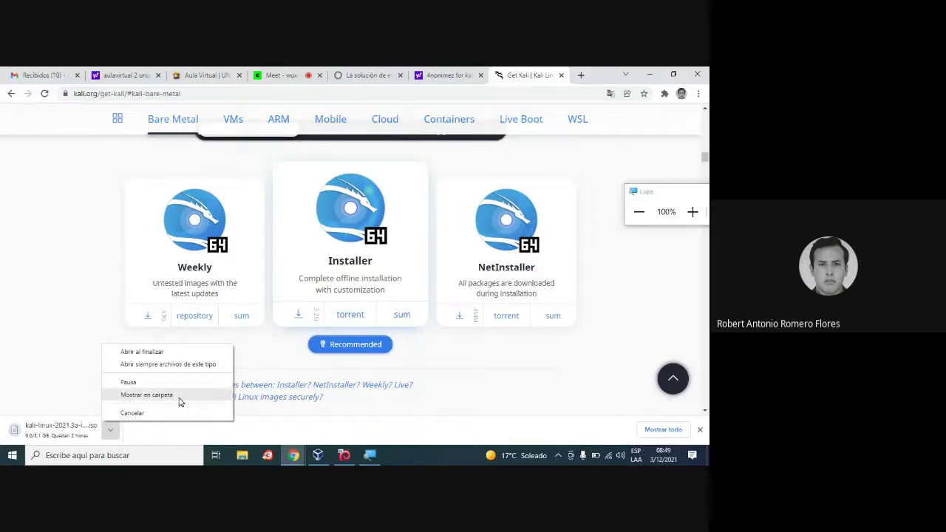
left_click(180, 402)
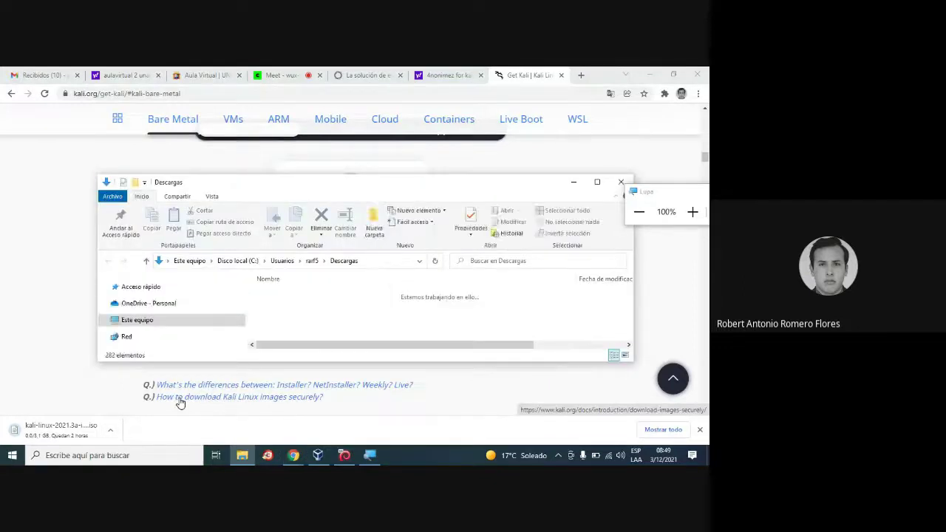
left_click(620, 183)
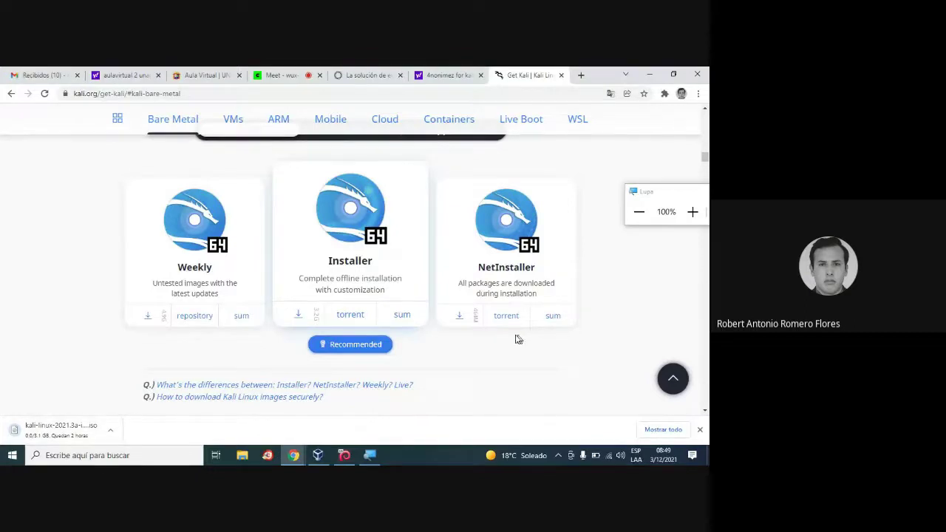
left_click(344, 456)
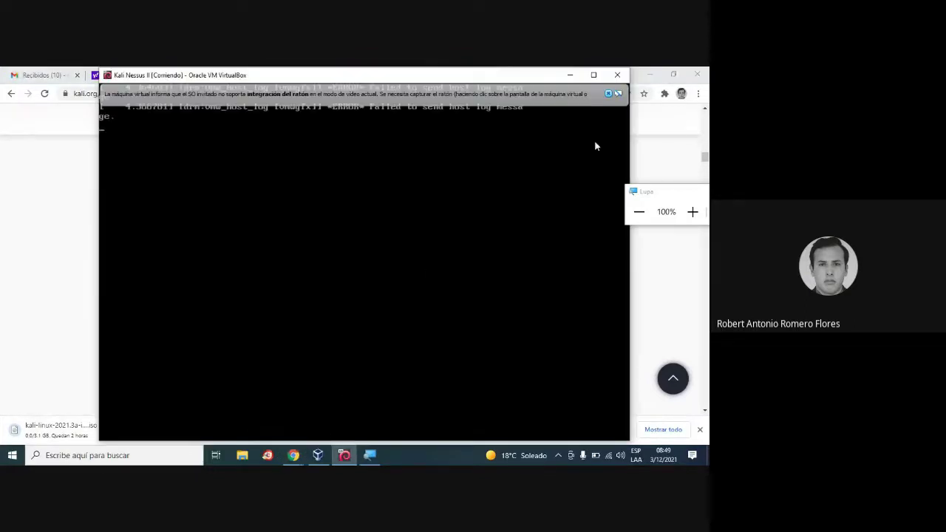
Dismiss the mouse-integration notice, move Chrome and the Magnifier aside, and focus the booting Kali VM.
left_click(608, 93)
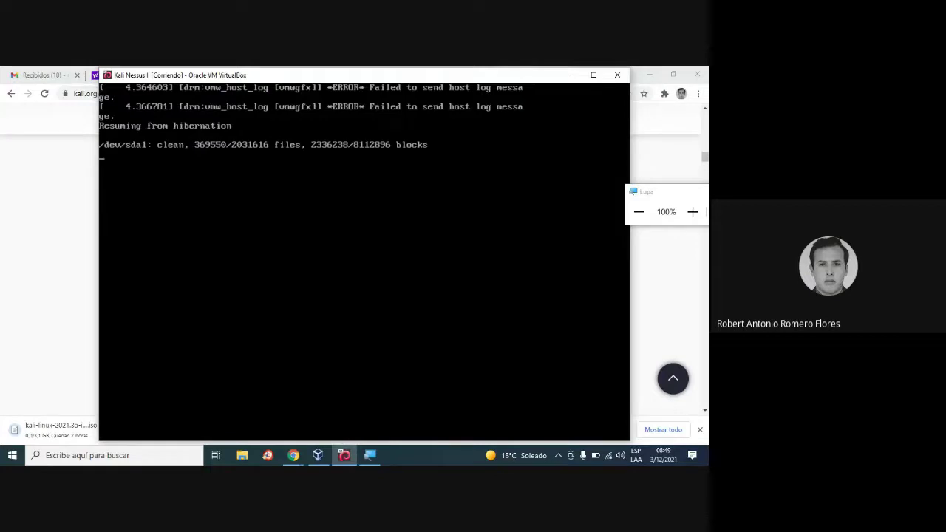
left_click(648, 74)
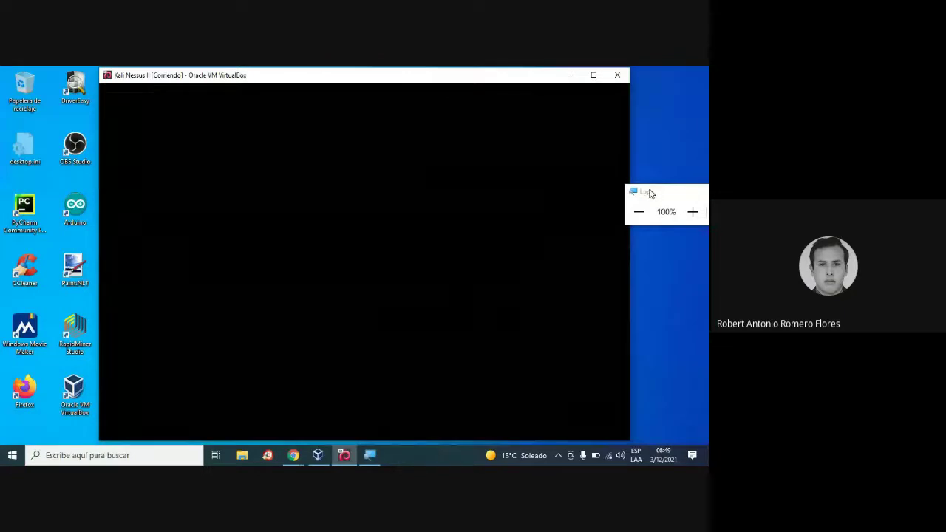
left_click_drag(650, 193, 687, 194)
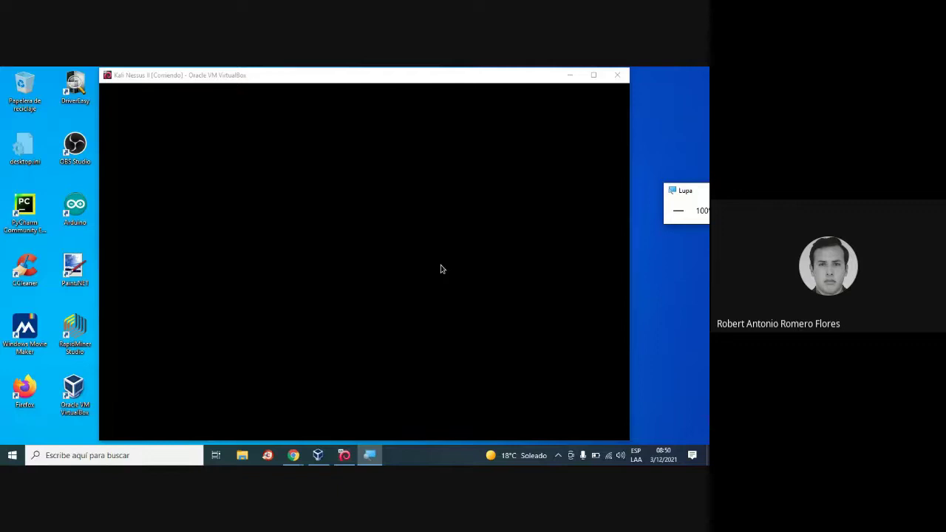
left_click(441, 269)
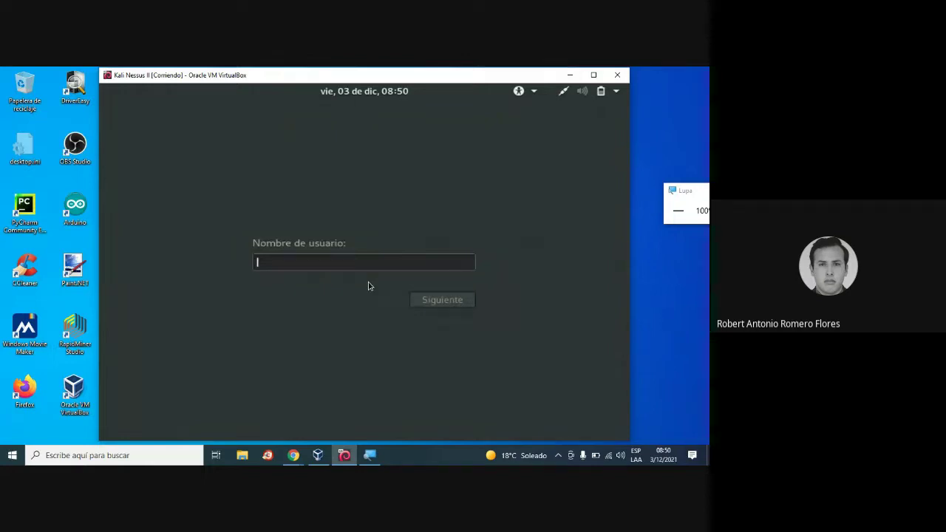
Log in to Kali as root with the account password to reach the desktop.
type("root")
key("Return")
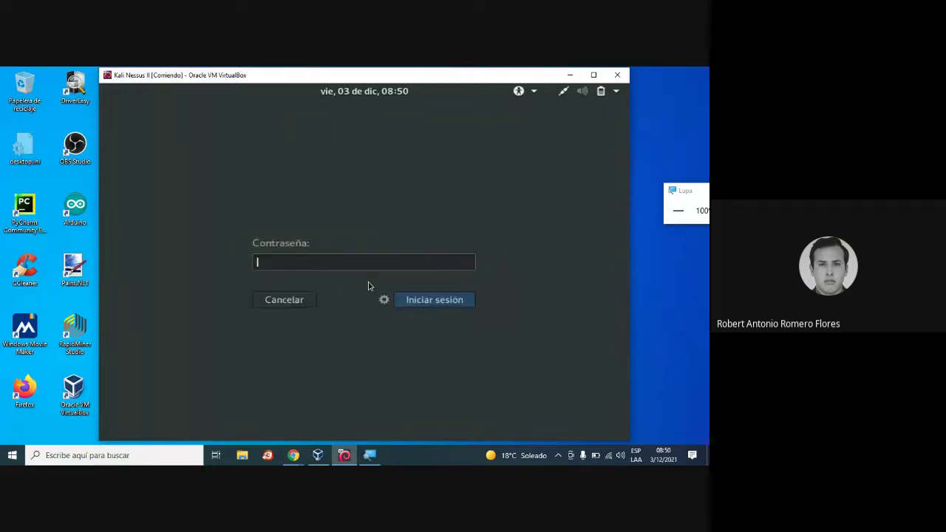
type("••••••••")
key("Return")
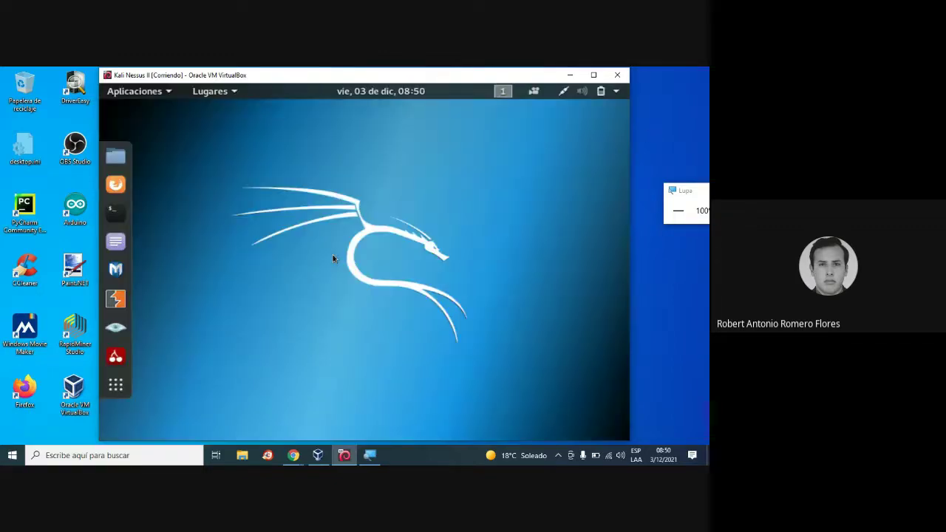
Return to Chrome's Google Meet tab and open the panel for stopping the call recording.
mouse_move(293, 456)
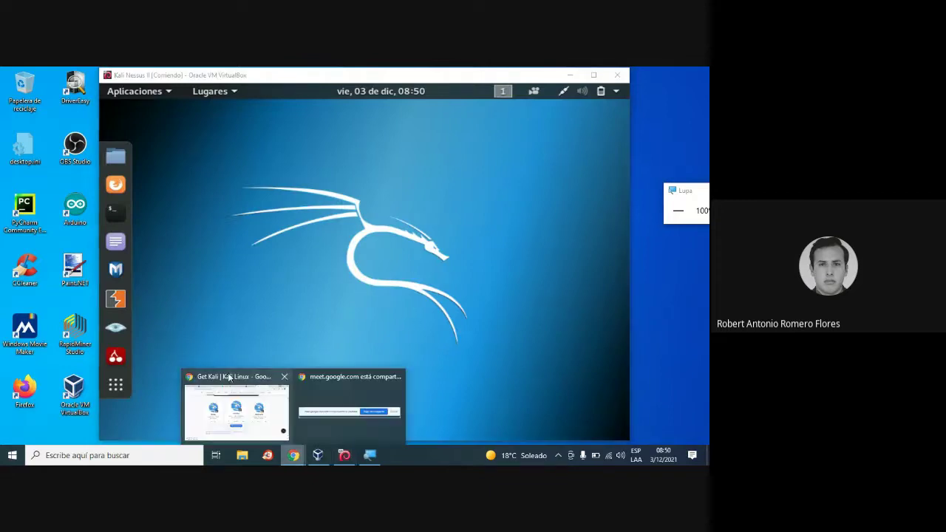
left_click(229, 378)
left_click(281, 74)
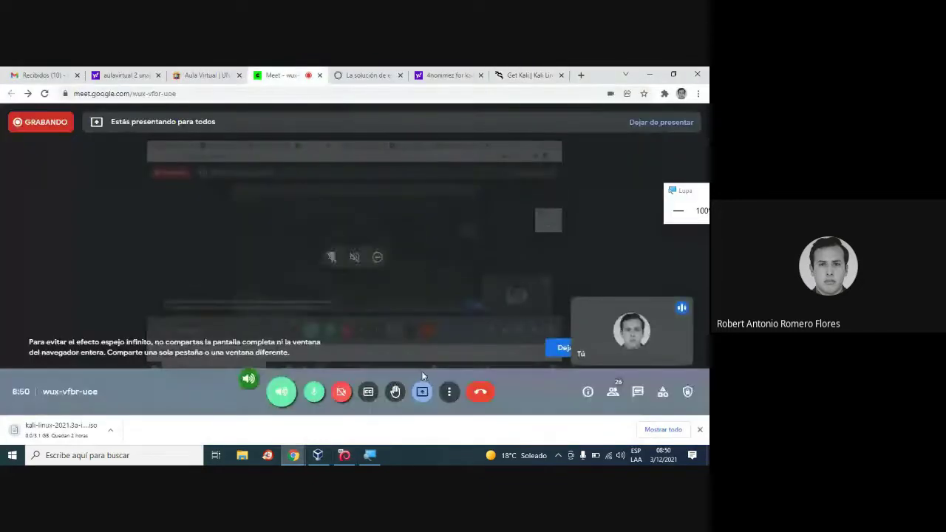
left_click(448, 392)
left_click(515, 155)
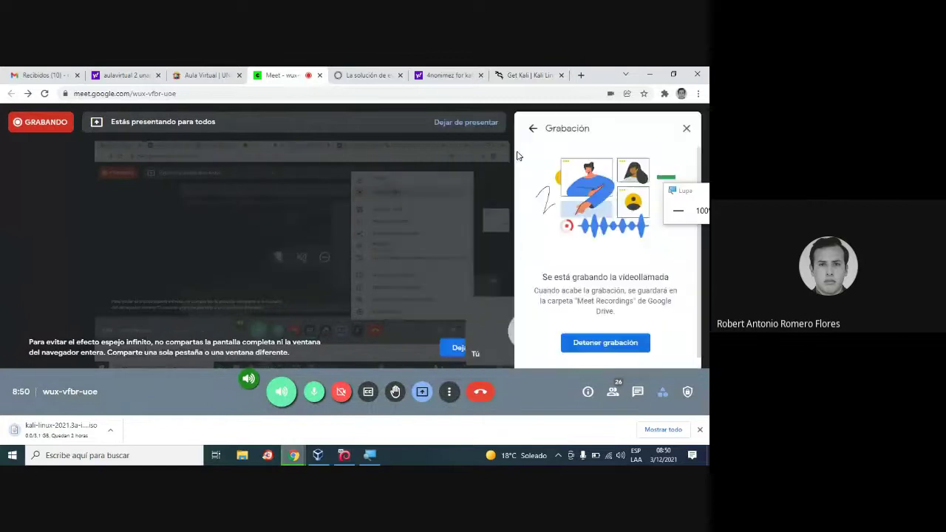